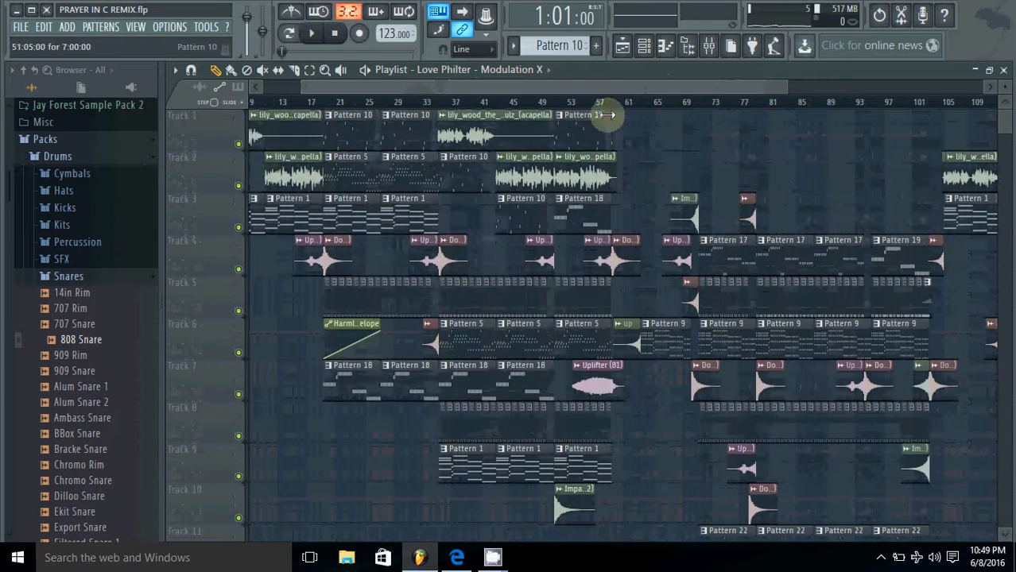
- Examine the remix arrangement across all playlist tracks, from the opening vocals through the sections past bar 100
drag(628, 86, 461, 95)
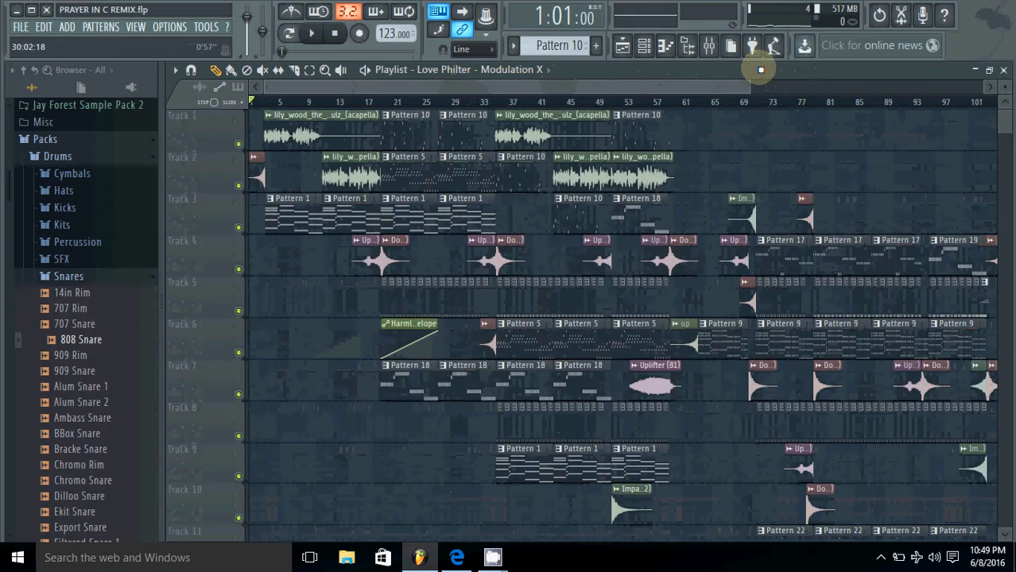
scroll(726, 125, down, 8)
scroll(703, 168, up, 8)
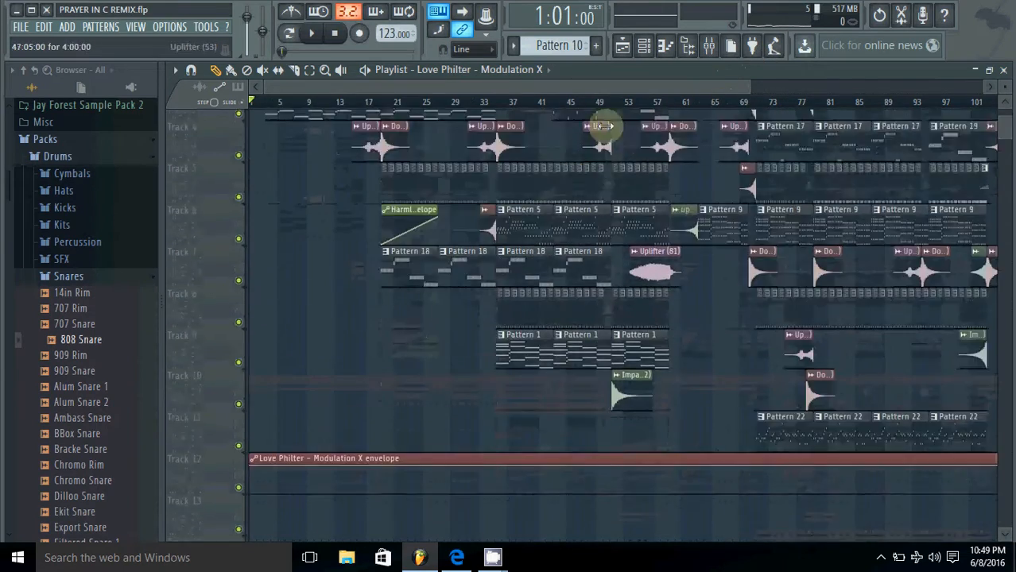
drag(748, 90, 551, 101)
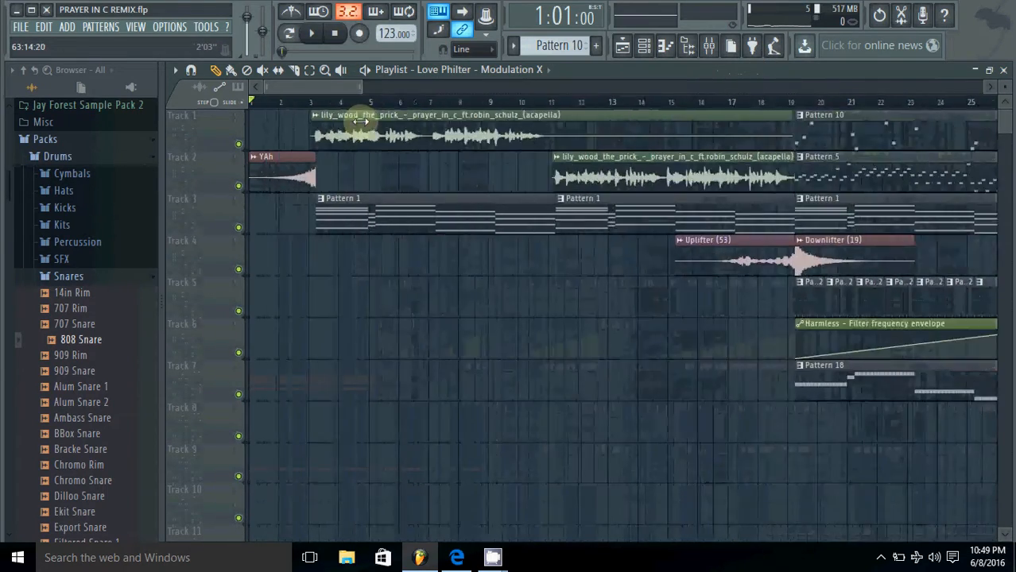
scroll(688, 135, up, 4)
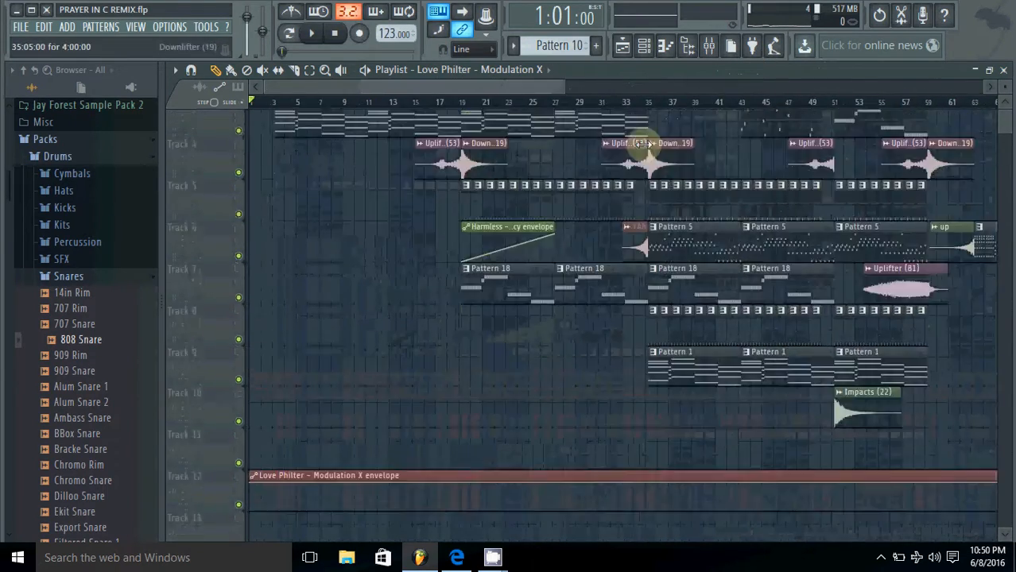
drag(580, 81, 765, 86)
scroll(747, 138, down, 4)
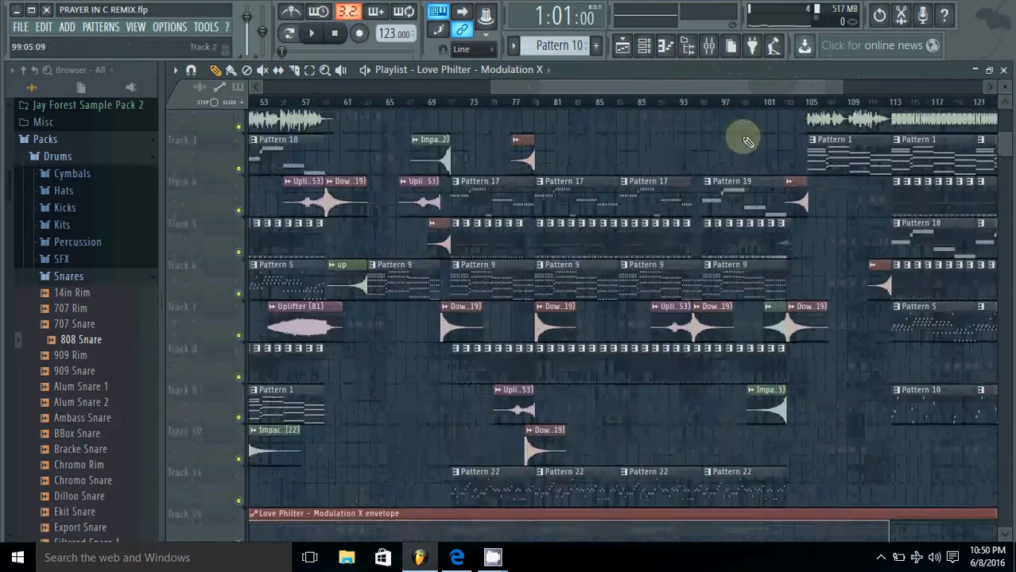
drag(578, 71, 366, 128)
scroll(642, 193, up, 1)
scroll(641, 193, up, 3)
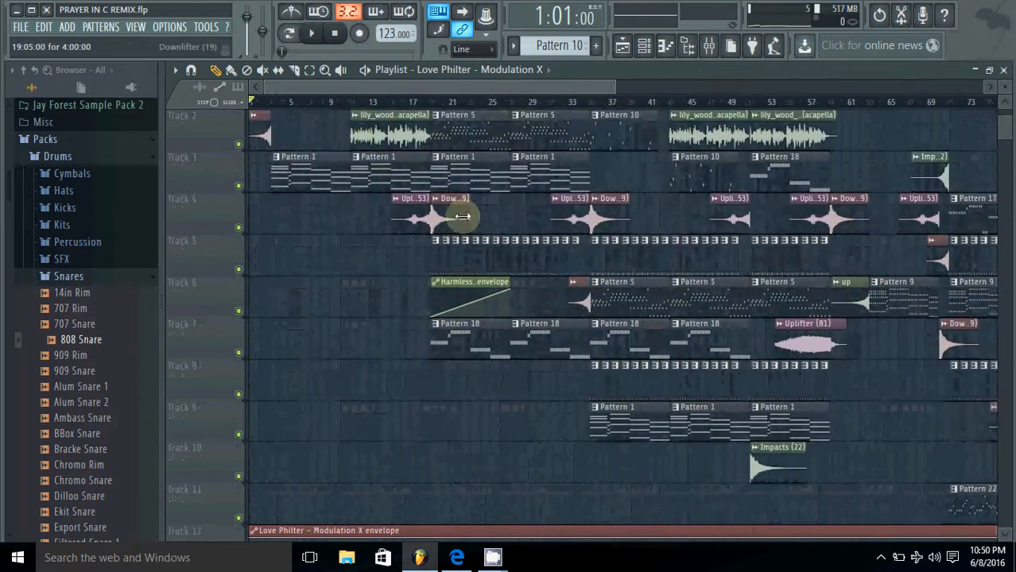
scroll(462, 216, down, 2)
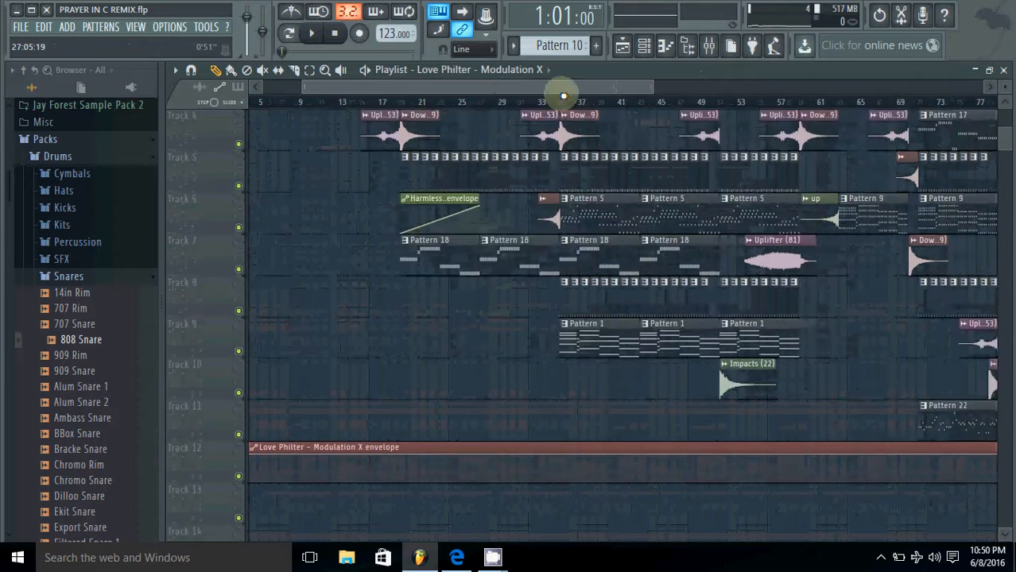
drag(564, 96, 678, 127)
scroll(686, 181, up, 3)
drag(684, 86, 515, 87)
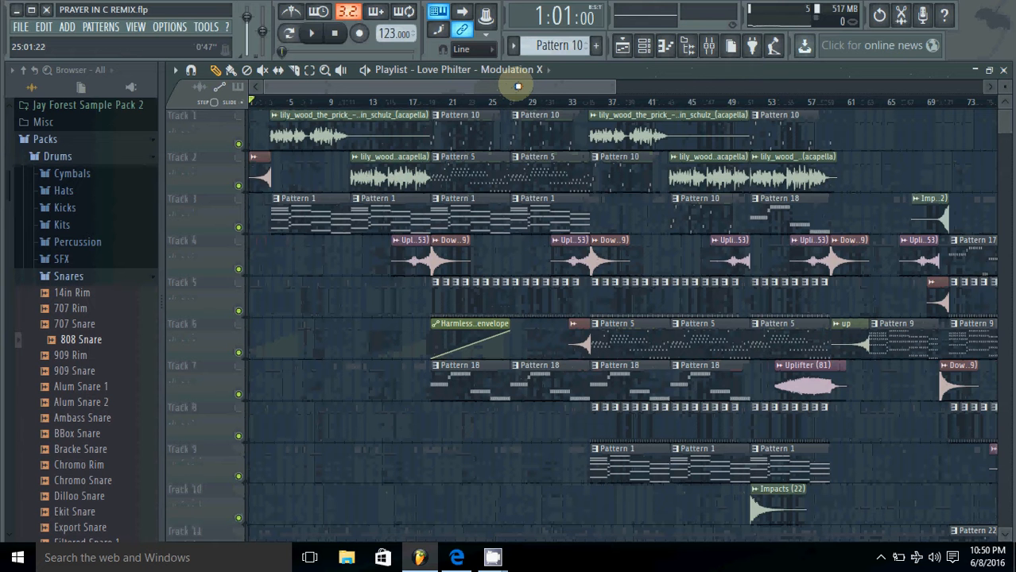
drag(484, 85, 470, 93)
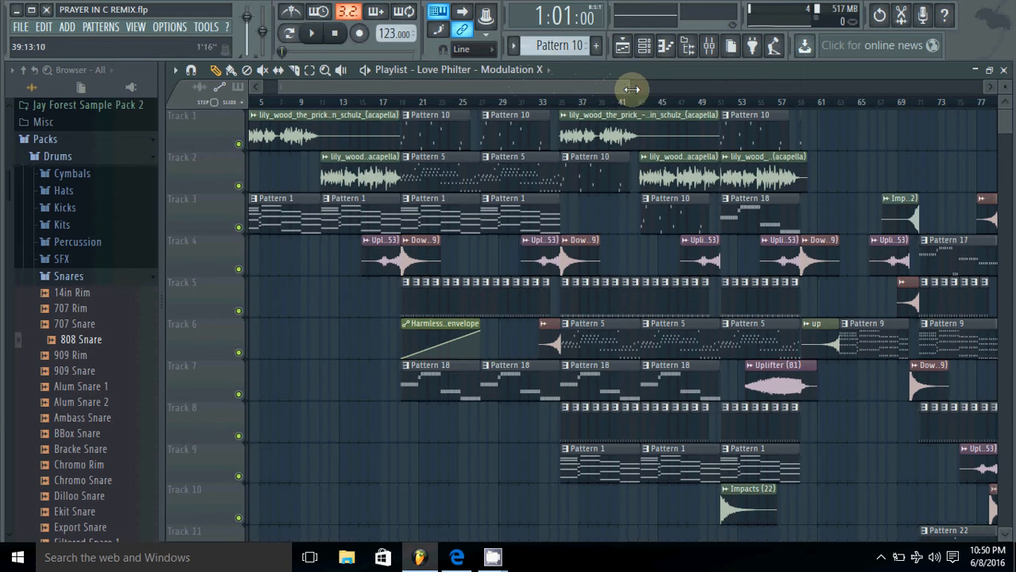
- Play the song from the start, lower the master volume during playback, and stop it after bar 17
drag(632, 89, 290, 124)
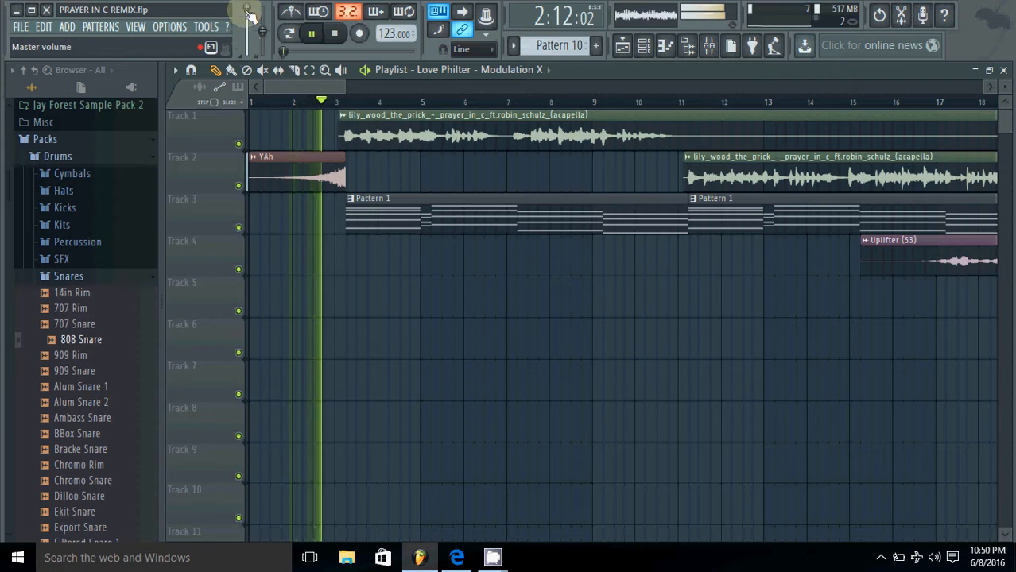
drag(248, 9, 249, 34)
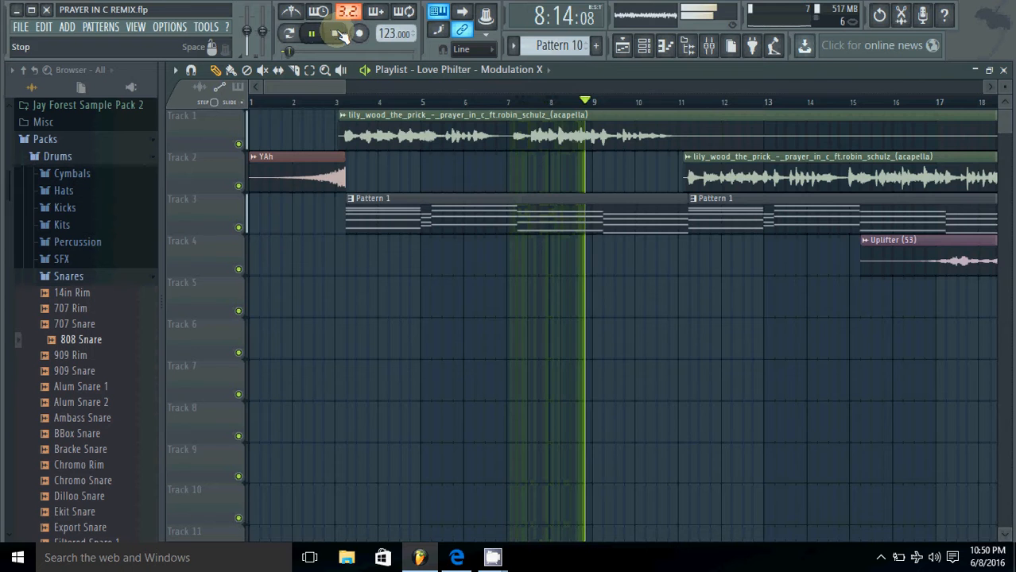
click(390, 85)
drag(389, 85, 358, 90)
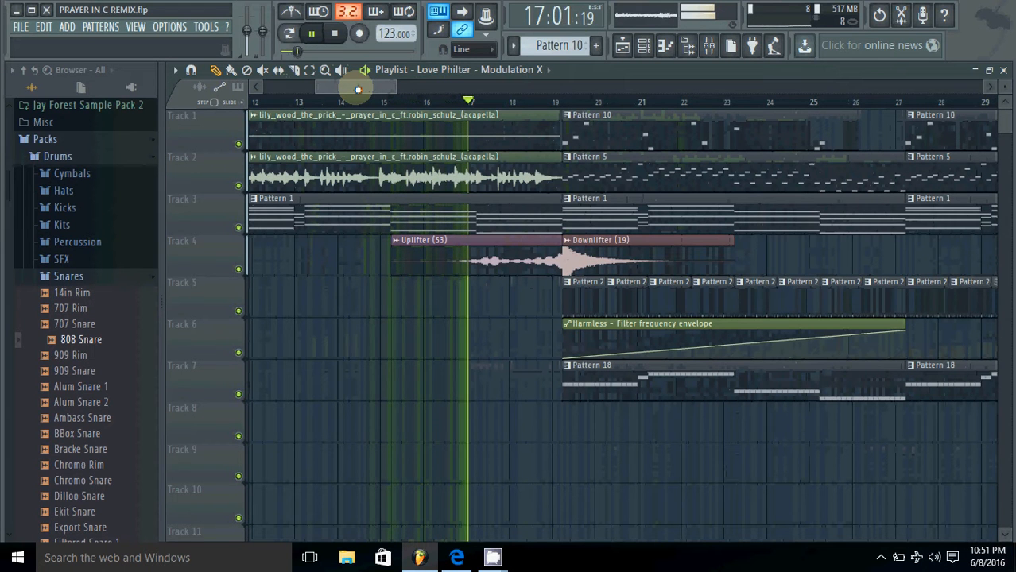
click(336, 36)
- Select the opening time range up to bar 3, solo Track 2 and play the YAh clip
drag(360, 95, 251, 102)
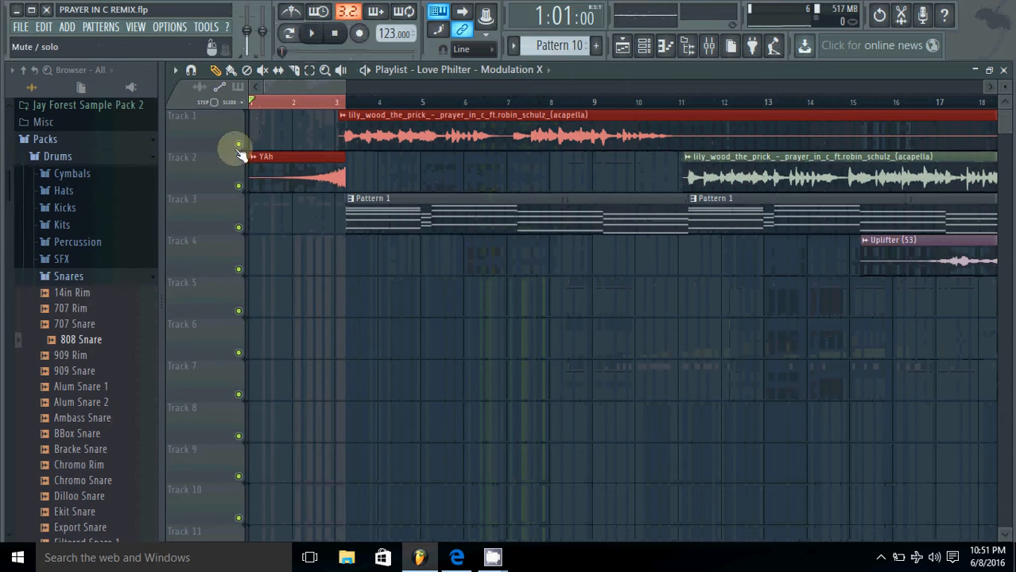
right_click(239, 188)
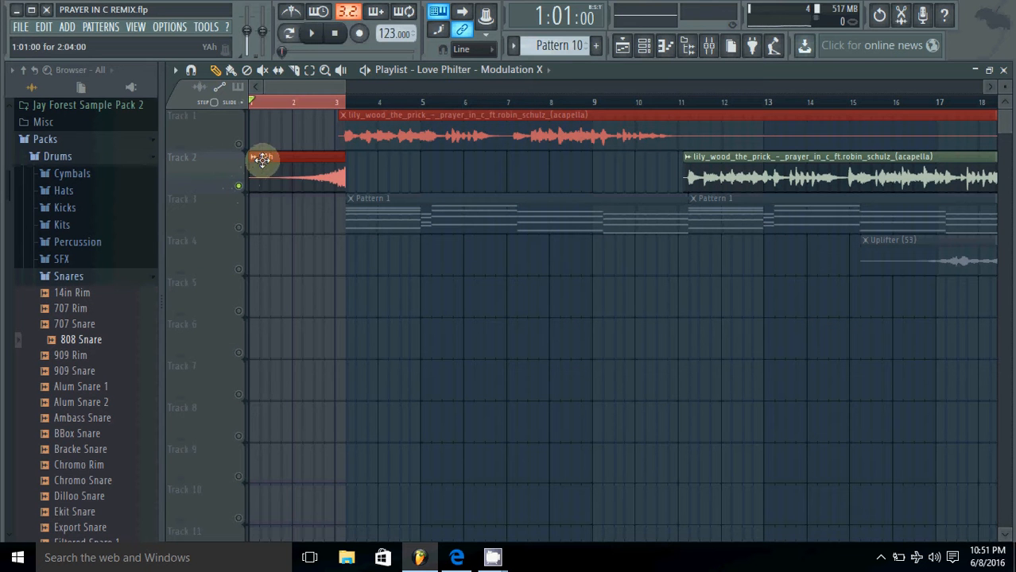
click(312, 36)
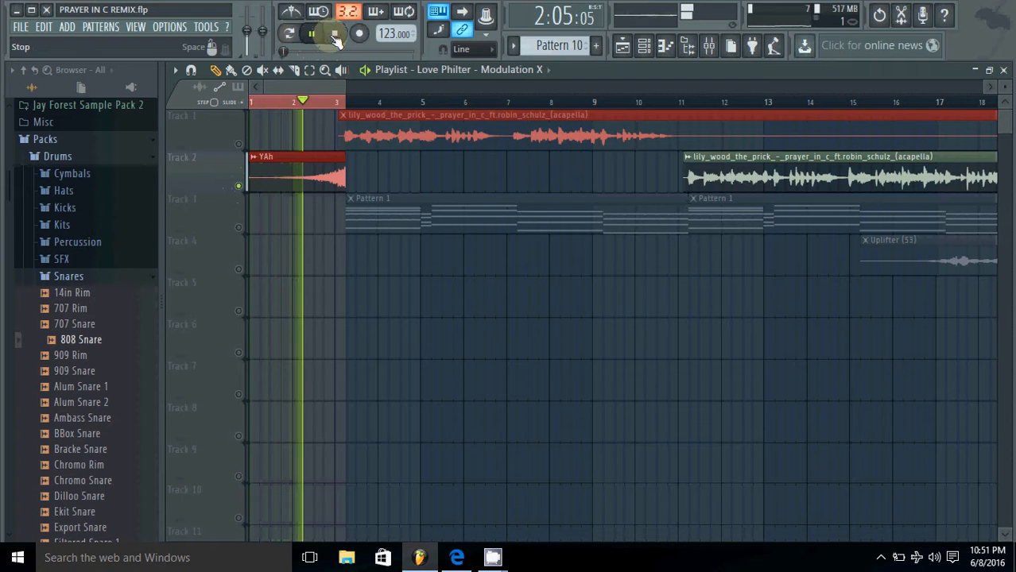
click(335, 35)
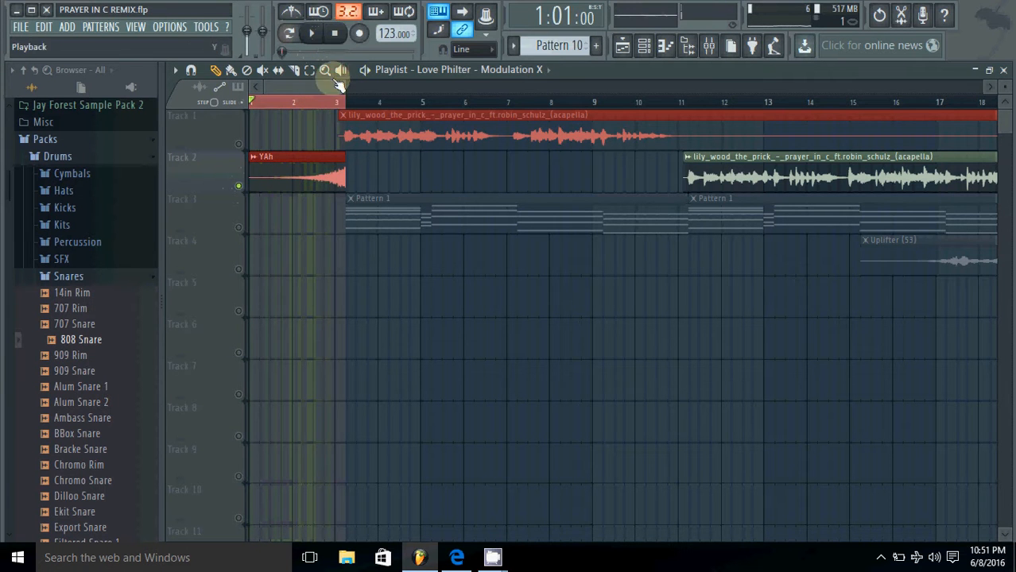
- Clear the opening time selection and turn off the Track 2 solo so all tracks are active
click(328, 105)
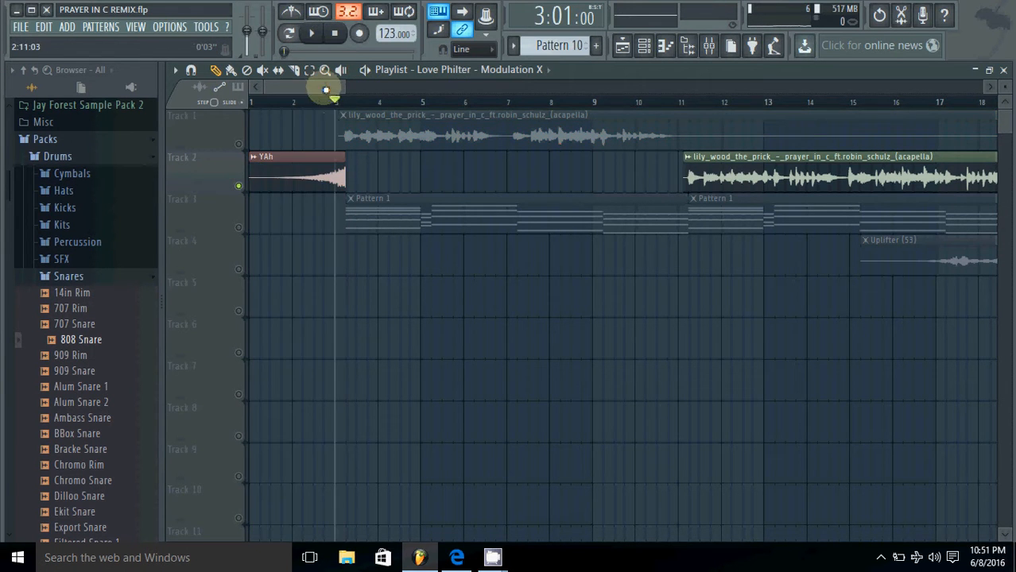
drag(326, 89, 251, 116)
right_click(241, 144)
right_click(240, 145)
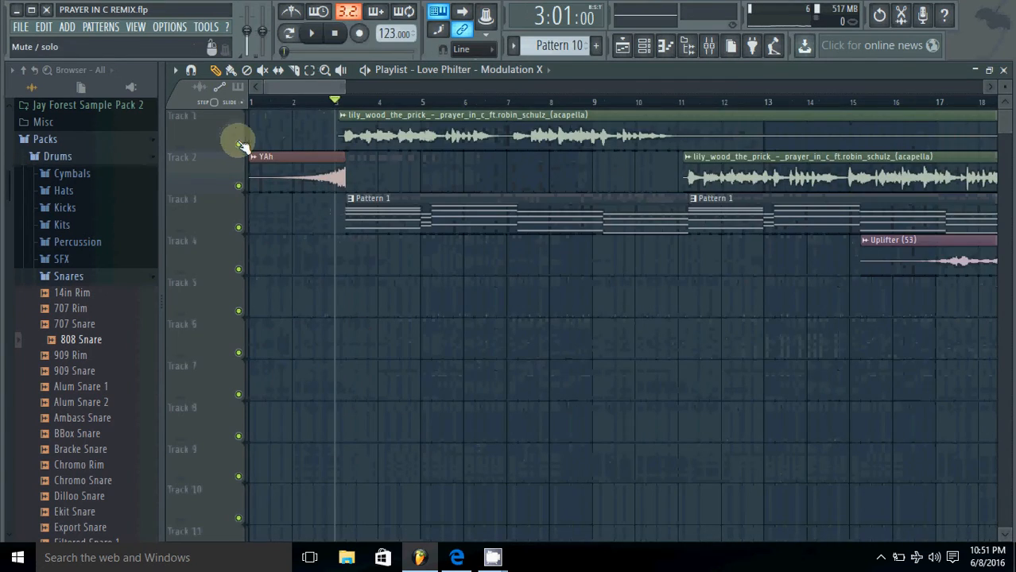
- Place a copy of the acapella clip on Track 1 at bar 144 and trim it to a short opening vocal fragment
drag(314, 88, 208, 114)
drag(312, 92, 975, 109)
drag(470, 161, 458, 98)
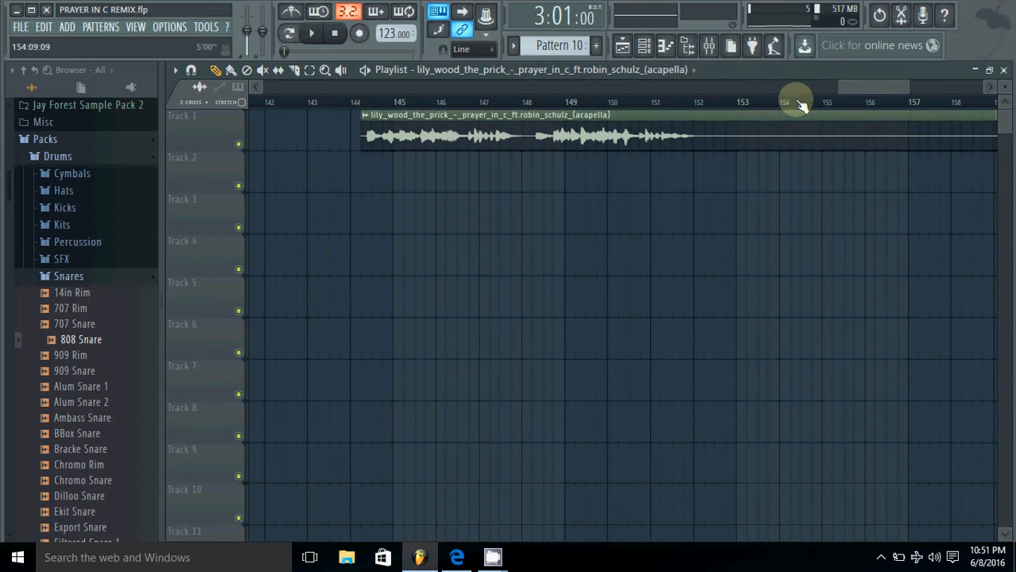
drag(891, 91, 918, 96)
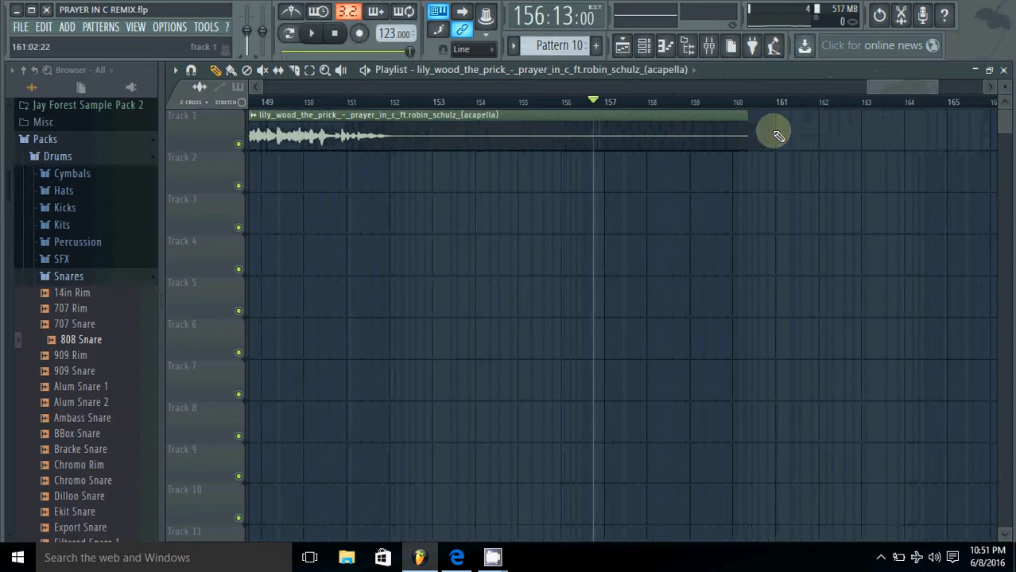
drag(745, 135, 485, 138)
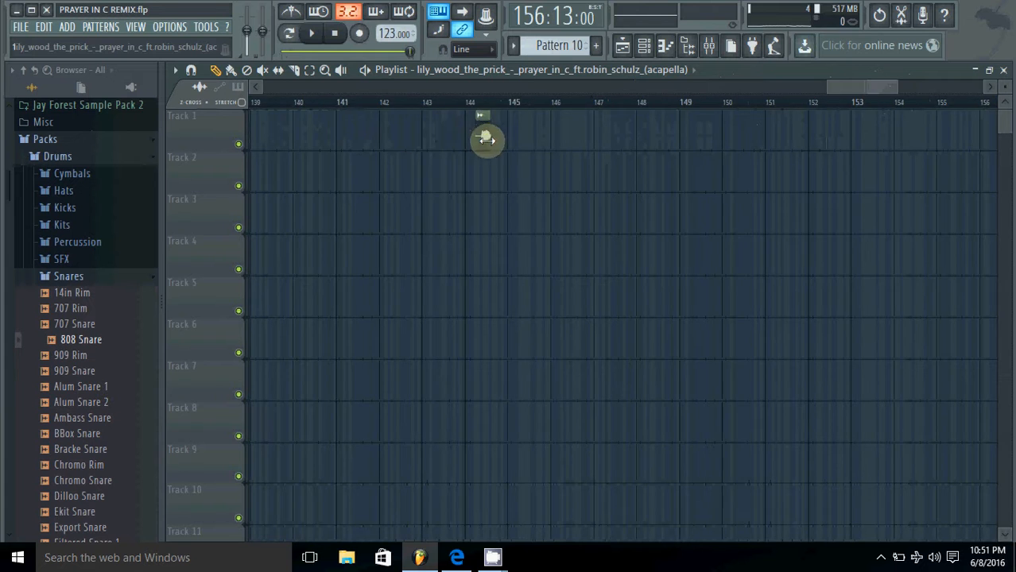
- Play the trimmed vocal fragment at bar 144, stop, and return to the YAh clip at the song's start
drag(471, 89, 934, 86)
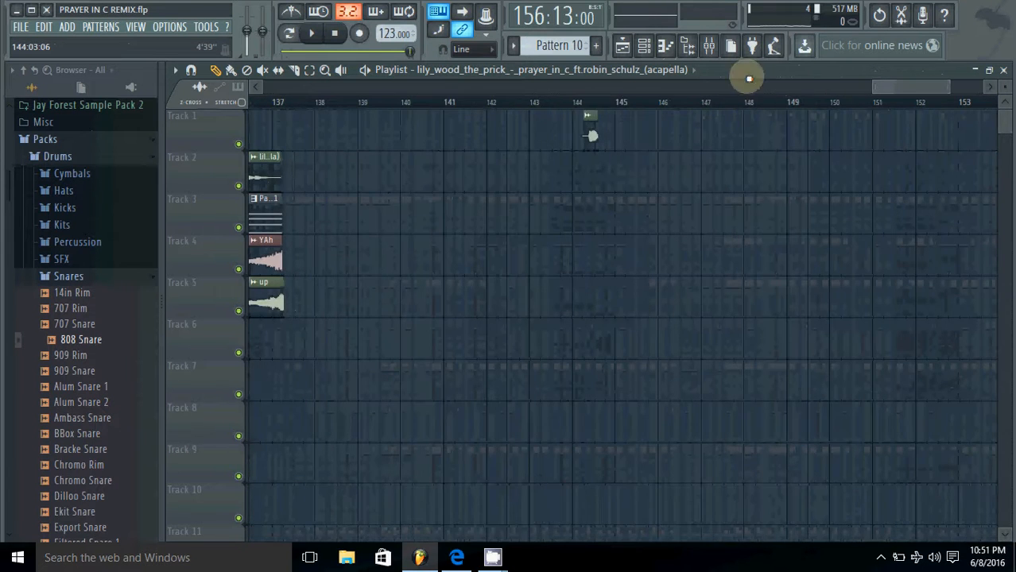
click(310, 31)
click(334, 33)
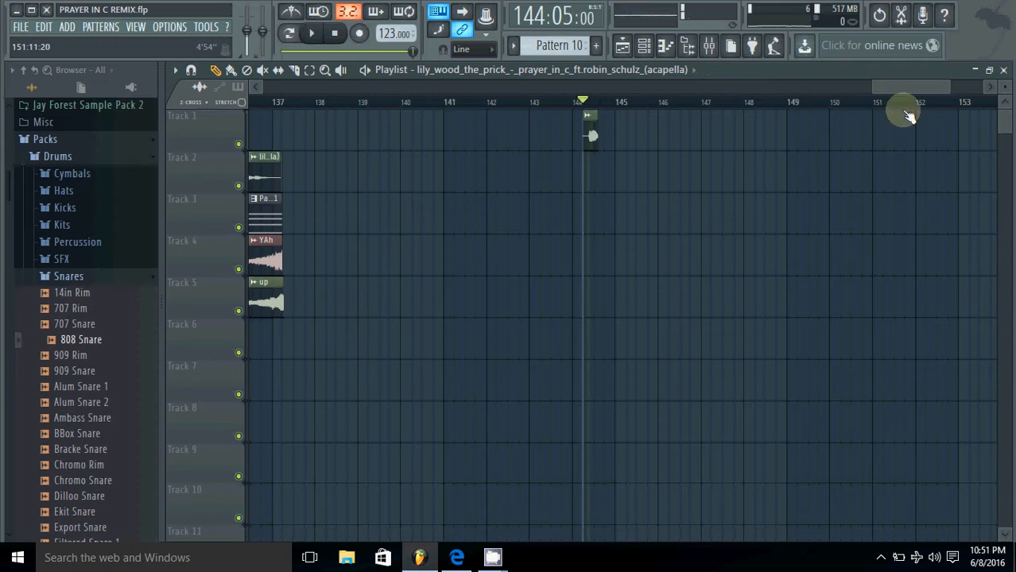
drag(896, 86, 314, 89)
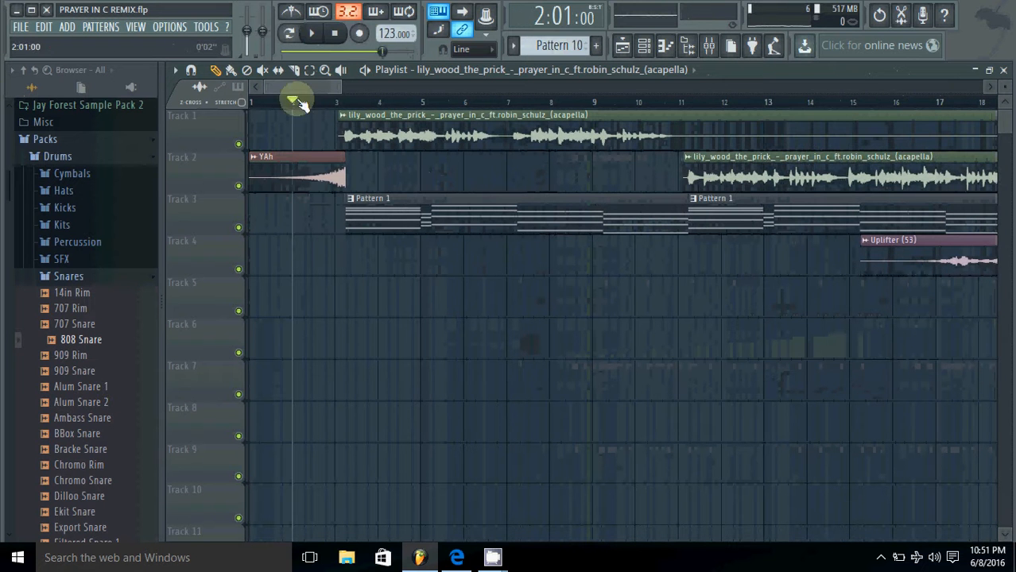
click(334, 33)
- Select the time range from the vocal fragment at bar 144 into bar 146 and play it
drag(314, 88, 825, 105)
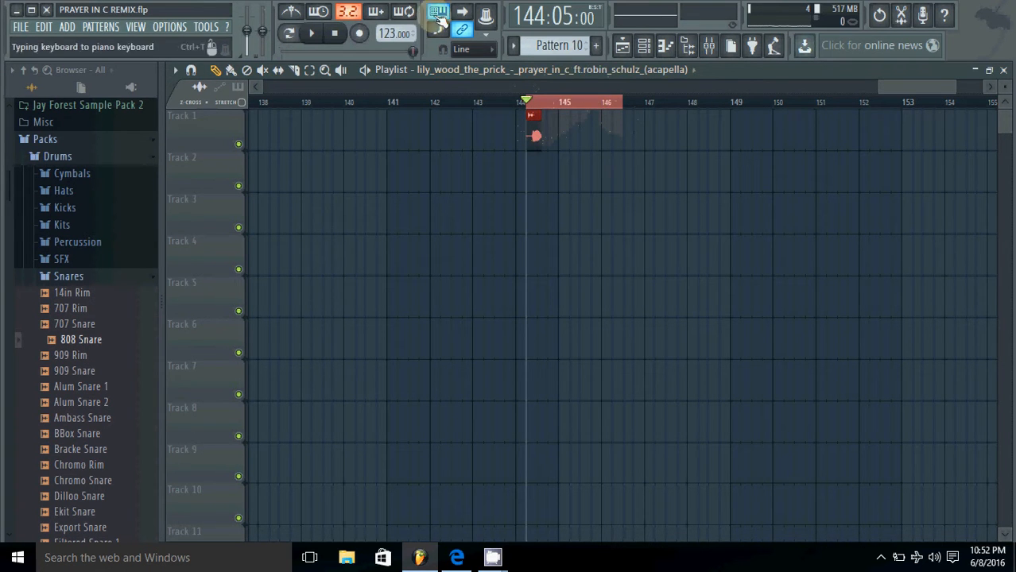
click(311, 32)
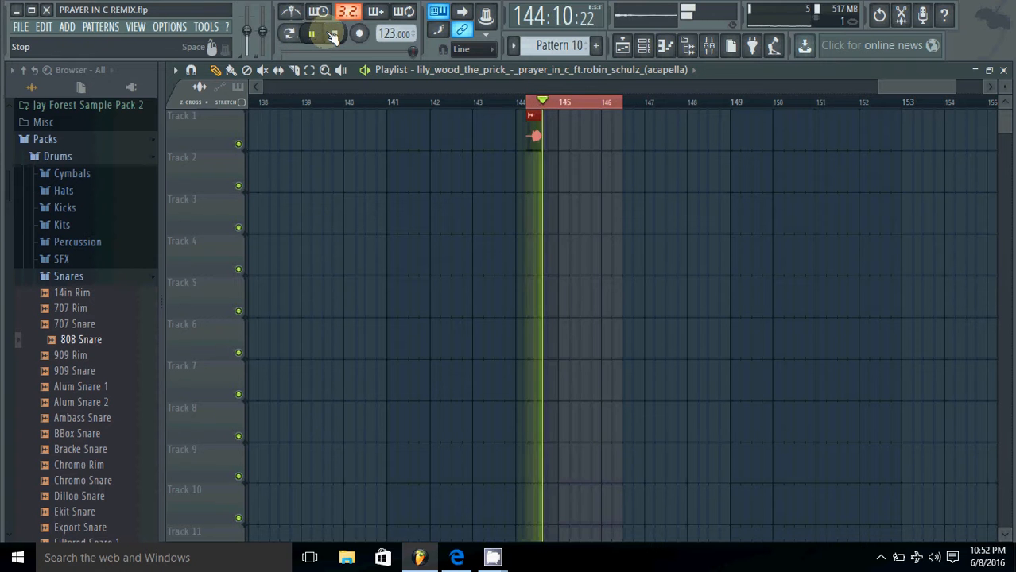
click(336, 34)
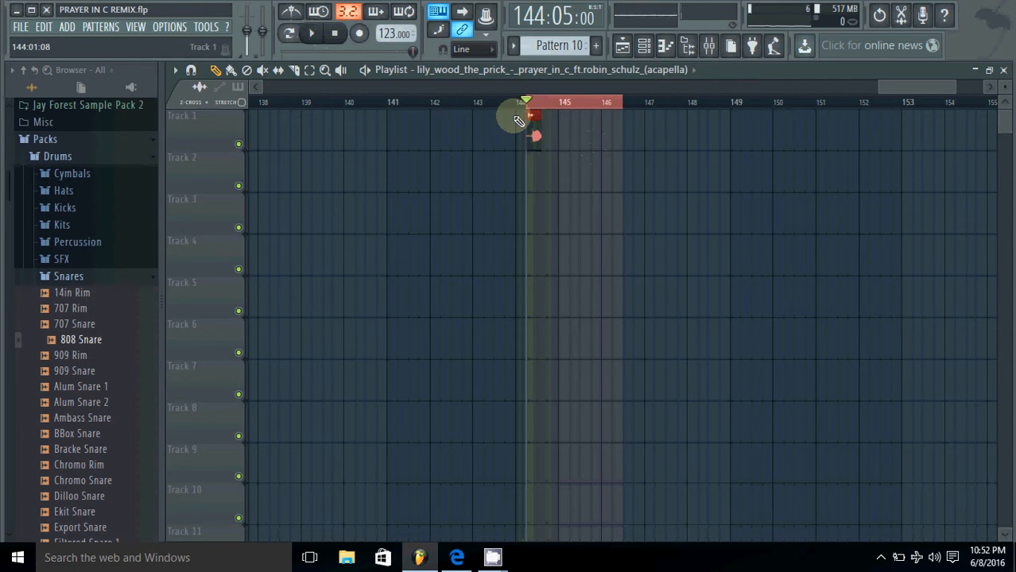
- Look up the MP3 option among the project's export formats without exporting
click(24, 27)
mouse_move(50, 151)
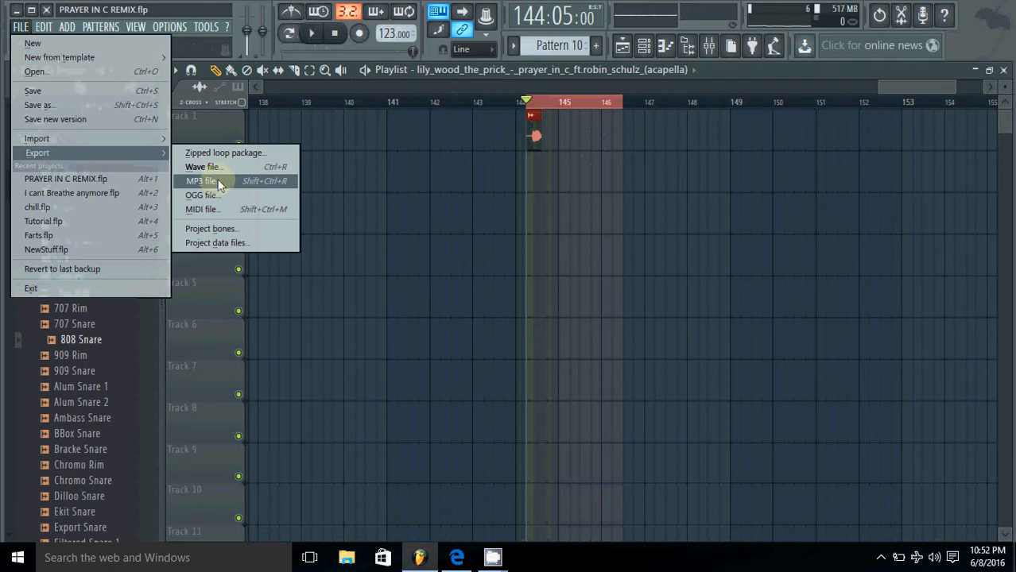
click(740, 71)
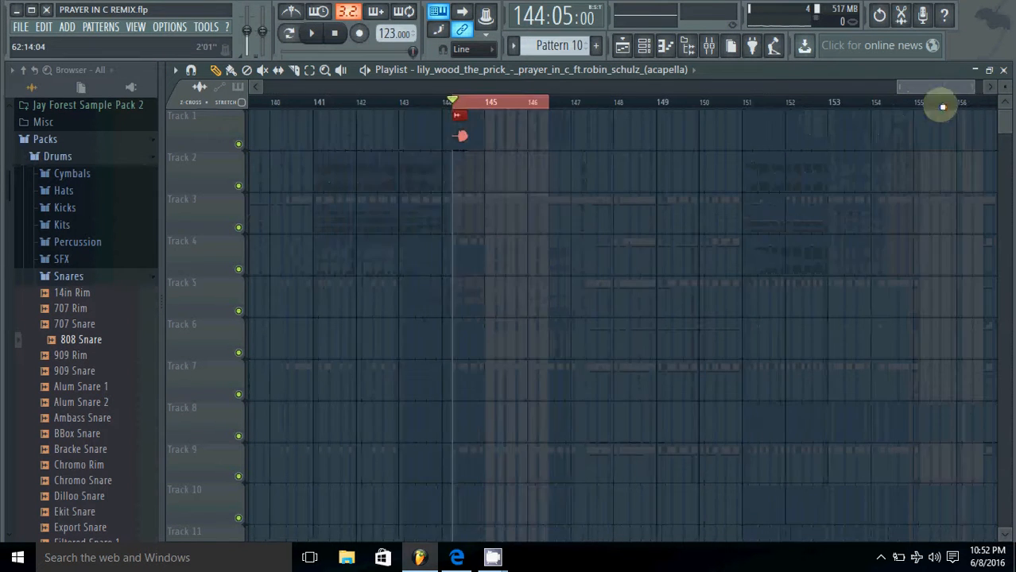
- Clear the time selection and delete the short vocal fragment on Track 1 at bar 144
ctrl+click(390, 102)
click(390, 116)
click(388, 115)
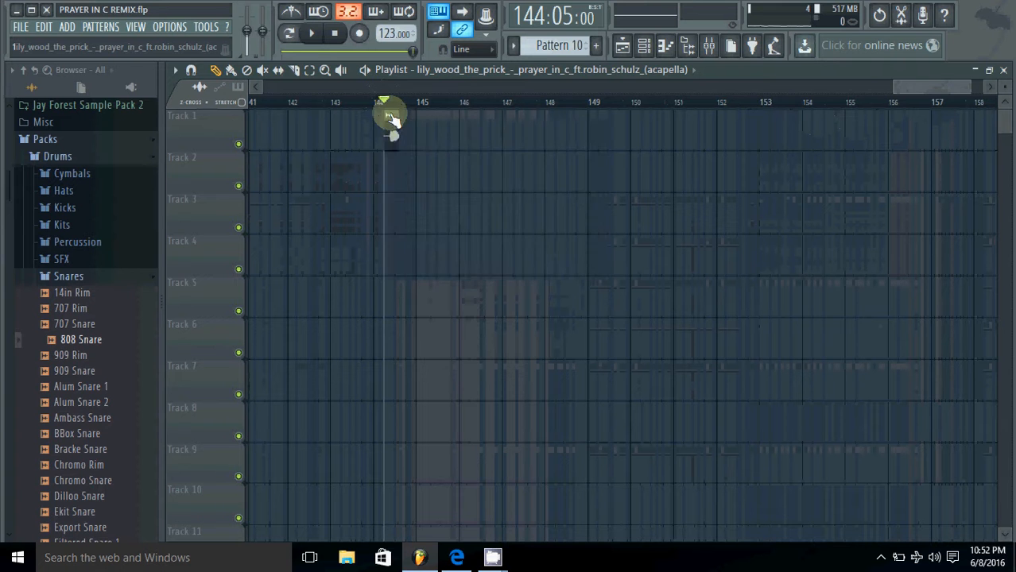
click(388, 114)
click(389, 88)
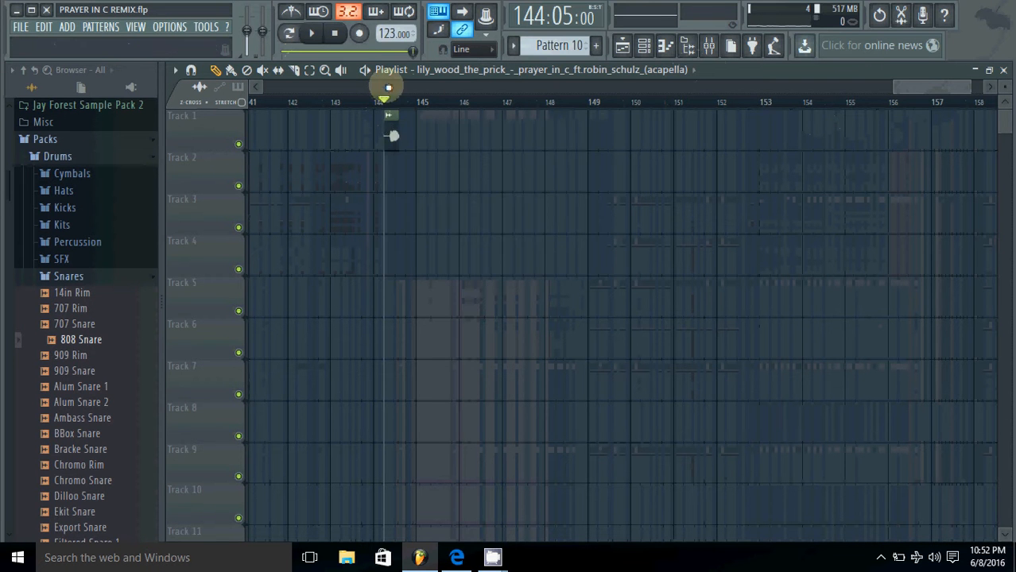
- Bring the YAh audio file from the desktop into the playlist on Track 1 at bar 144
click(11, 11)
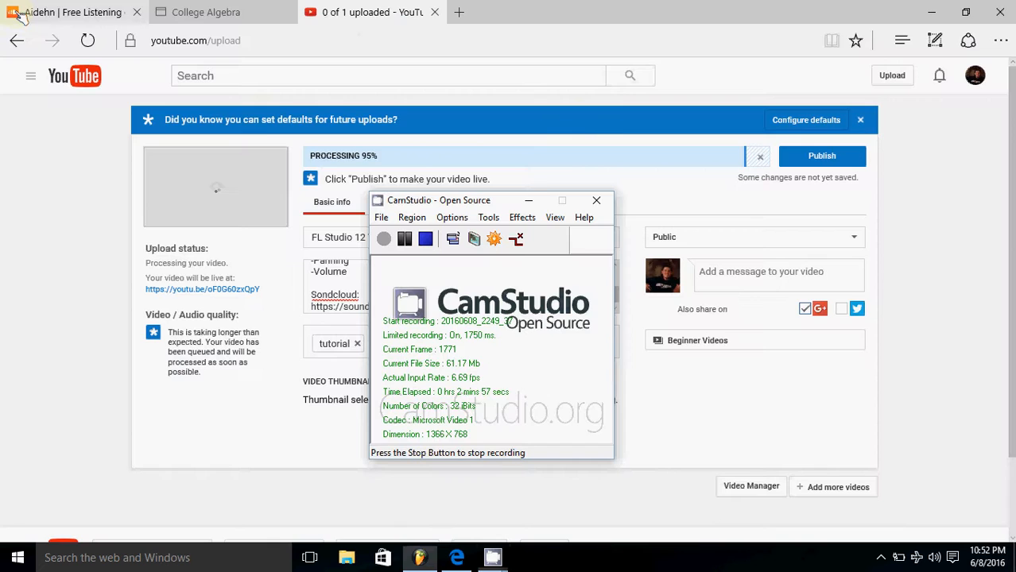
click(932, 12)
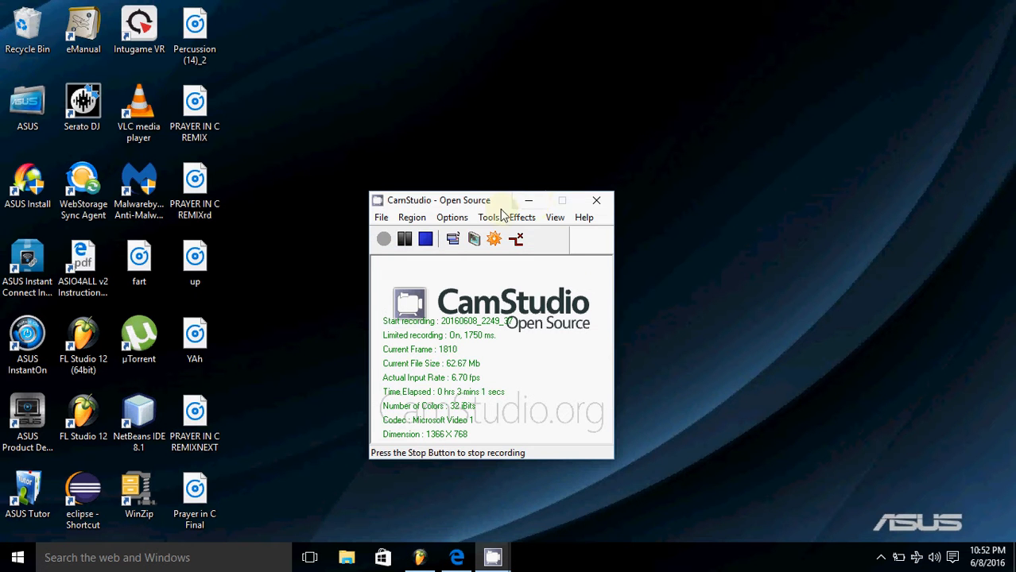
drag(500, 209, 682, 519)
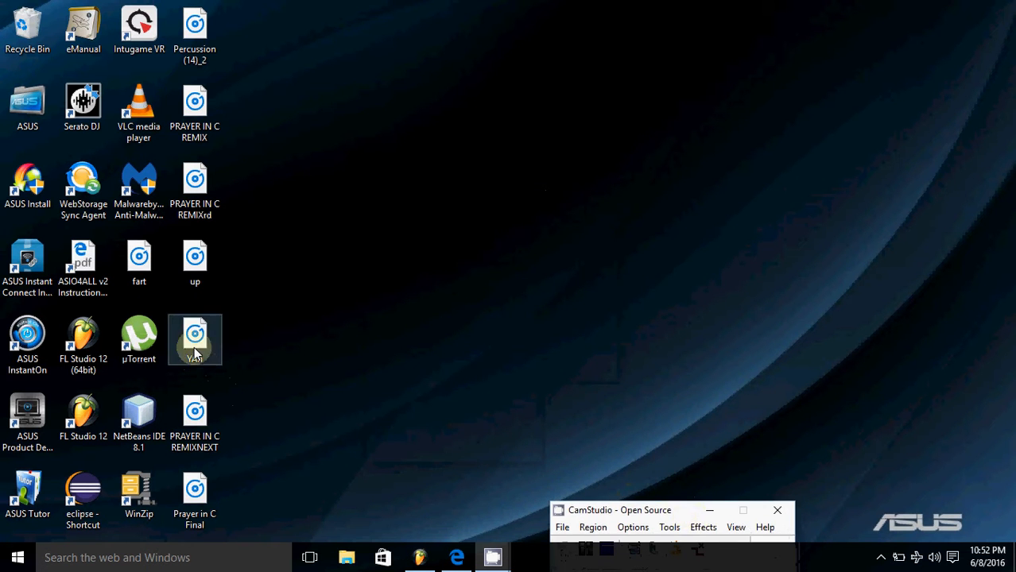
drag(195, 354, 426, 482)
drag(415, 556, 415, 556)
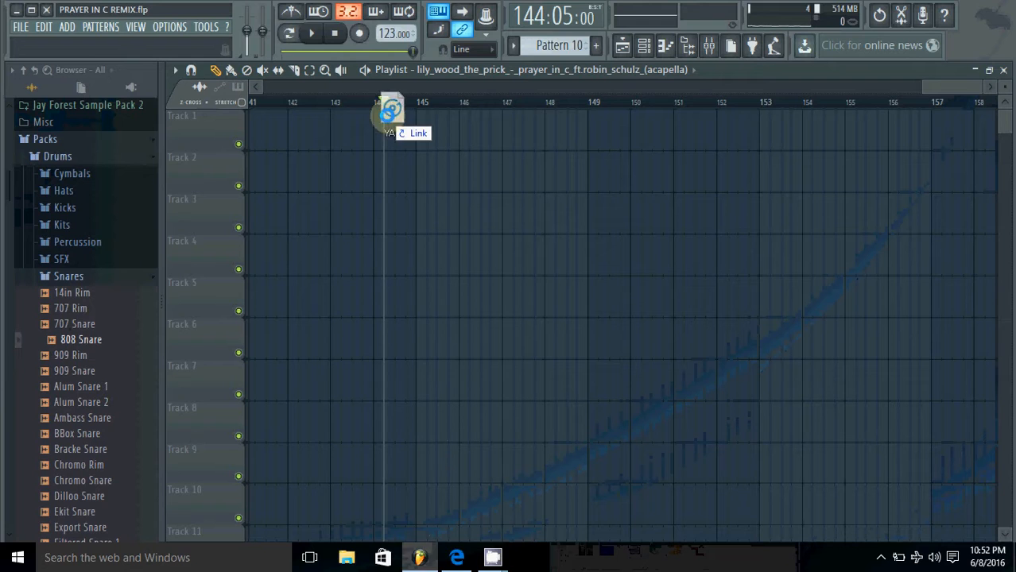
drag(389, 112, 405, 145)
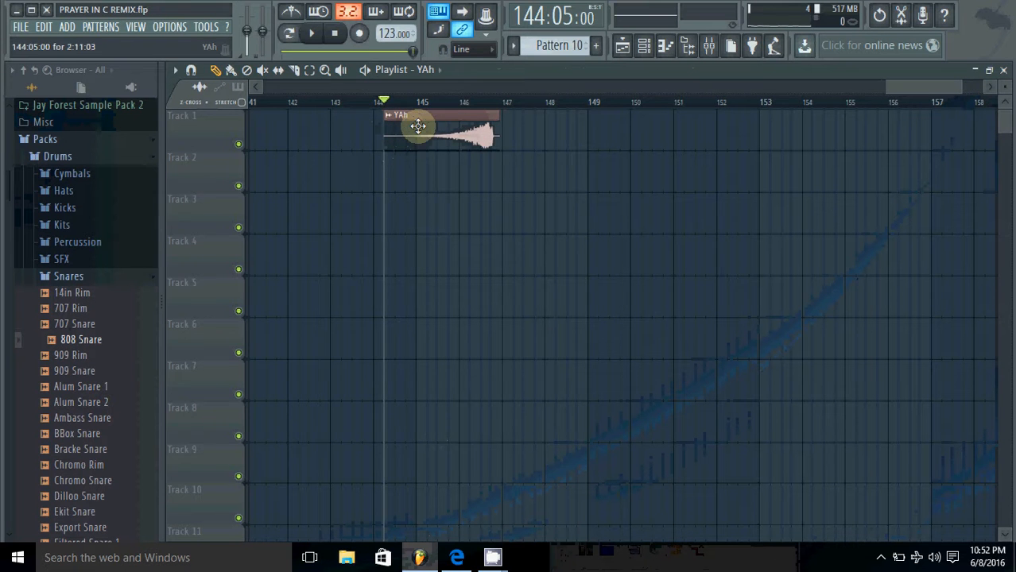
- Turn off Reverse for the YAh clip at bar 144 and play the unreversed sound briefly
double_click(418, 126)
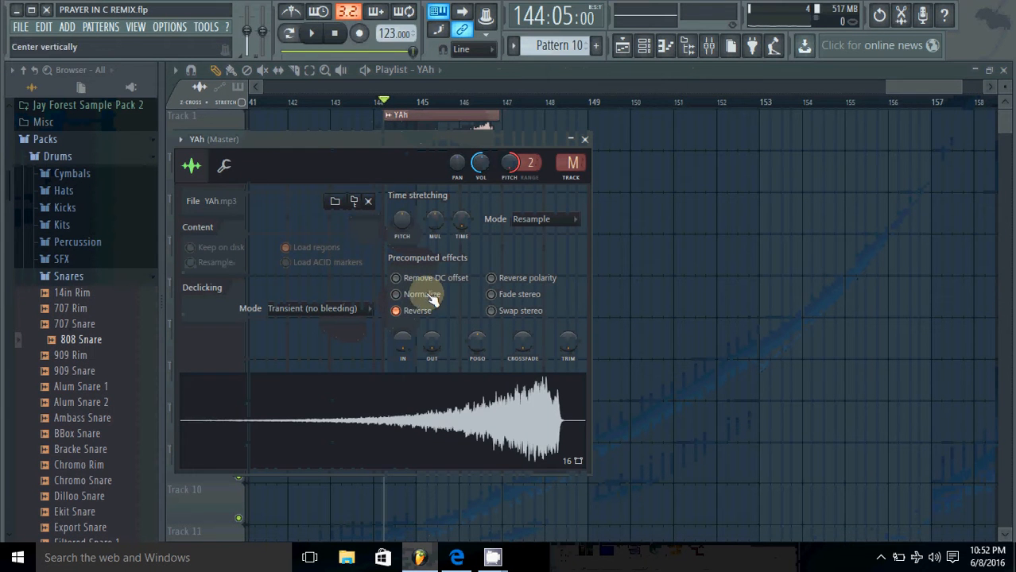
click(397, 311)
click(585, 139)
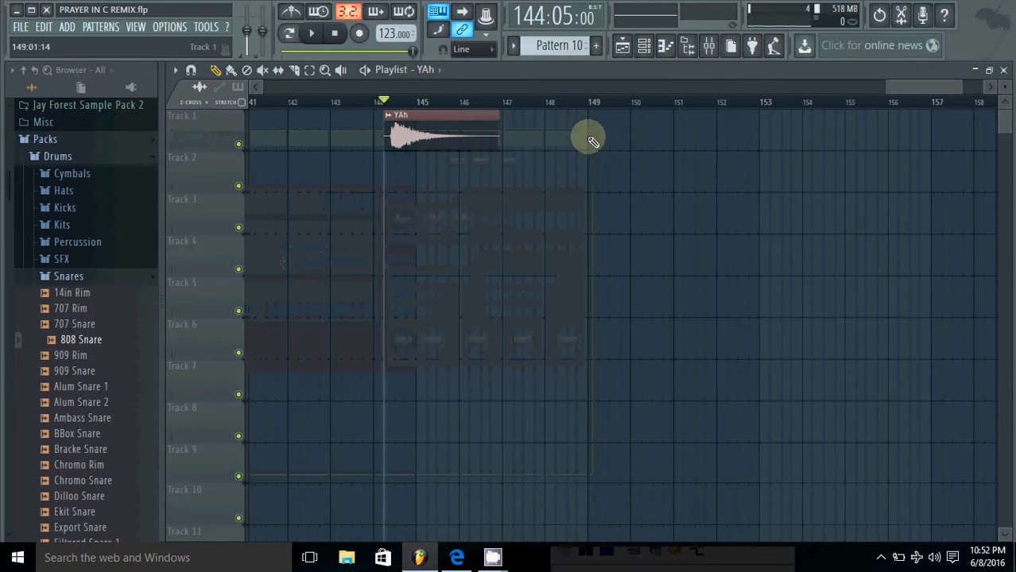
click(315, 35)
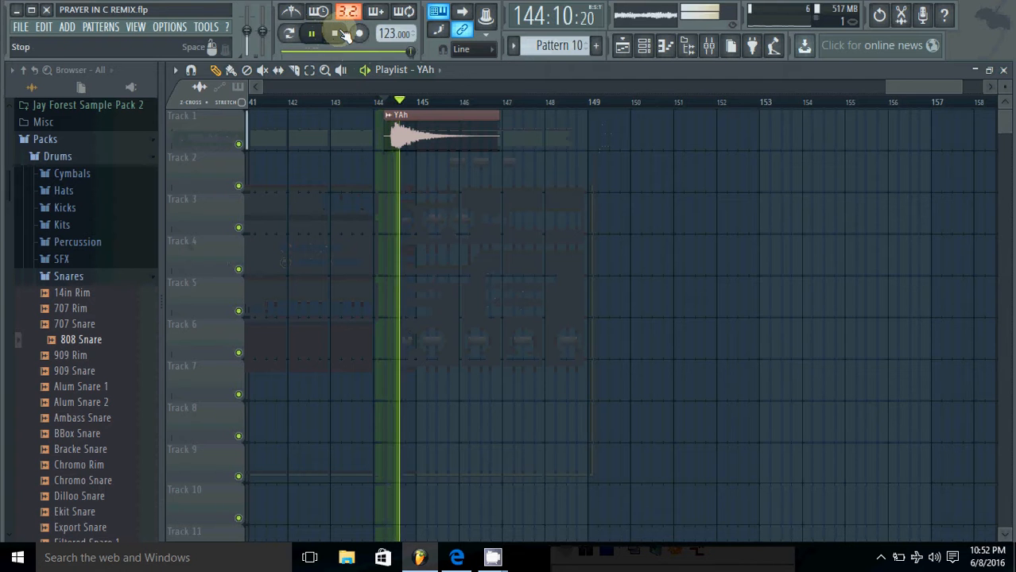
click(335, 34)
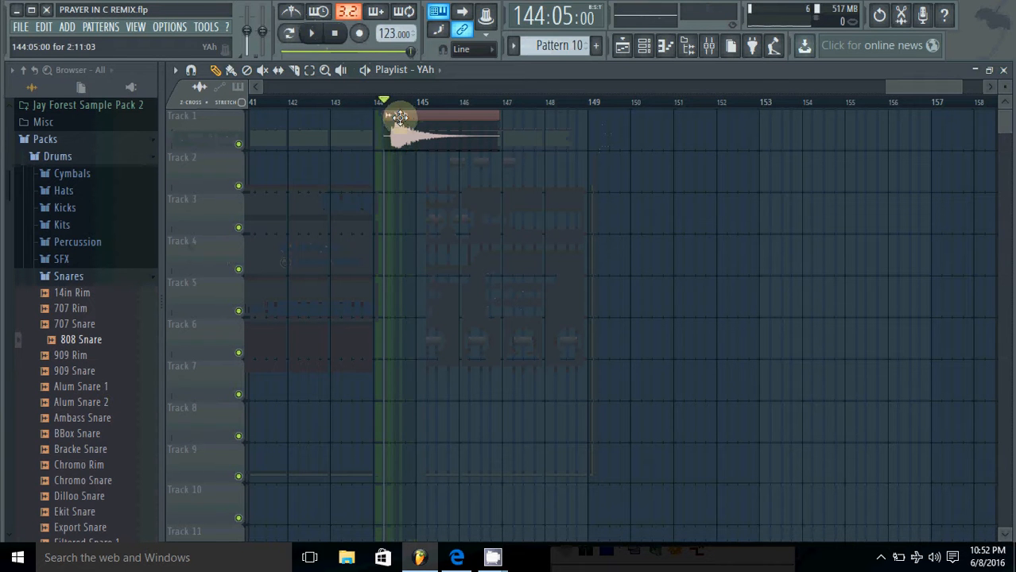
- Turn Reverse back on for the YAh sample and delete its clip on Track 1 at bar 144
double_click(399, 117)
click(397, 311)
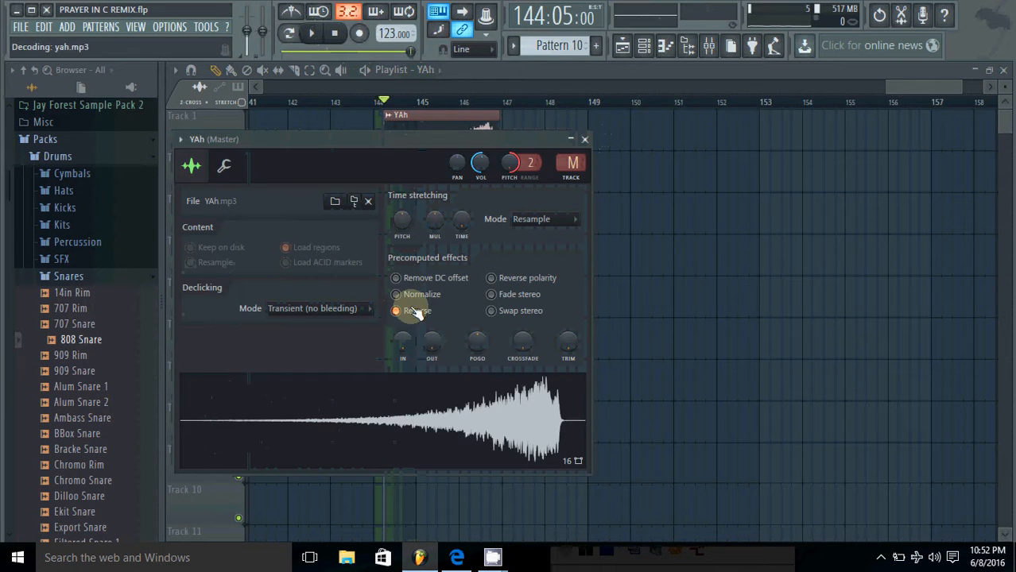
click(586, 138)
right_click(488, 129)
- Play the song's intro from bar 2 through the YAh riser into the first acapella clip
drag(941, 88, 316, 74)
click(311, 34)
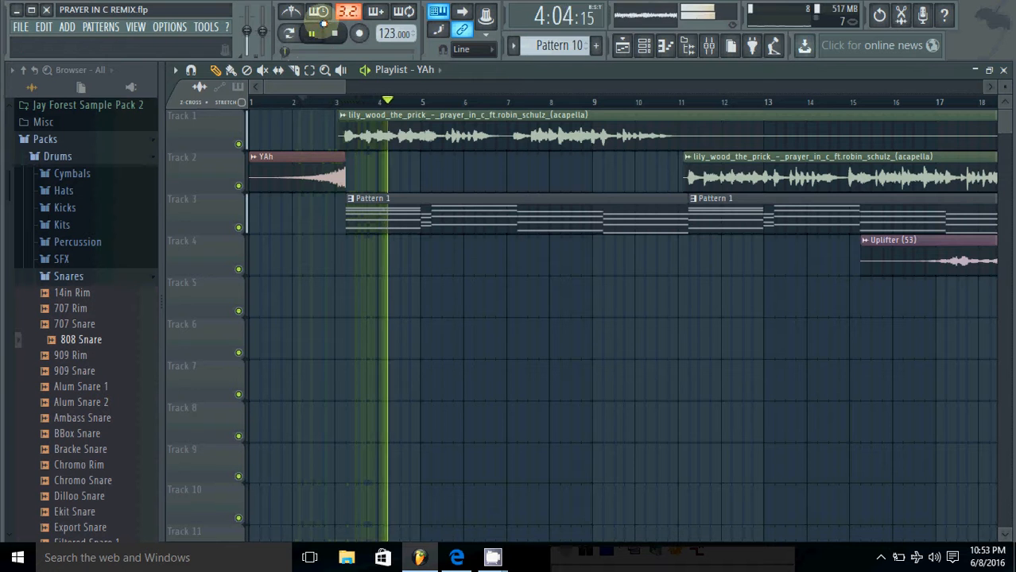
click(335, 34)
- Solo Track 3 and play its Pattern 1 clip from bar 3
mouse_move(325, 90)
mouse_down()
mouse_move(350, 90)
mouse_move(316, 91)
mouse_up()
double_click(459, 211)
click(635, 47)
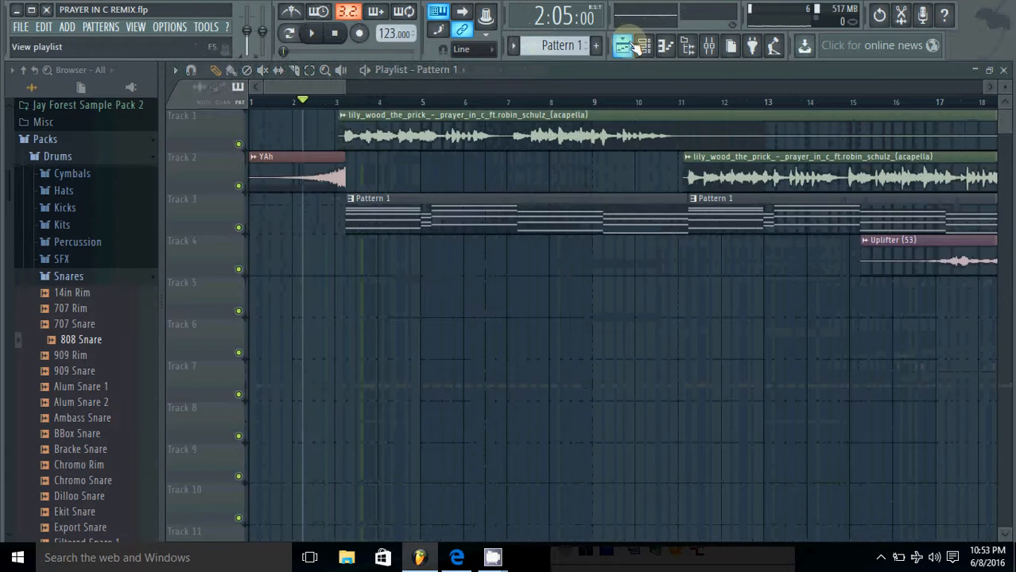
drag(360, 115, 350, 116)
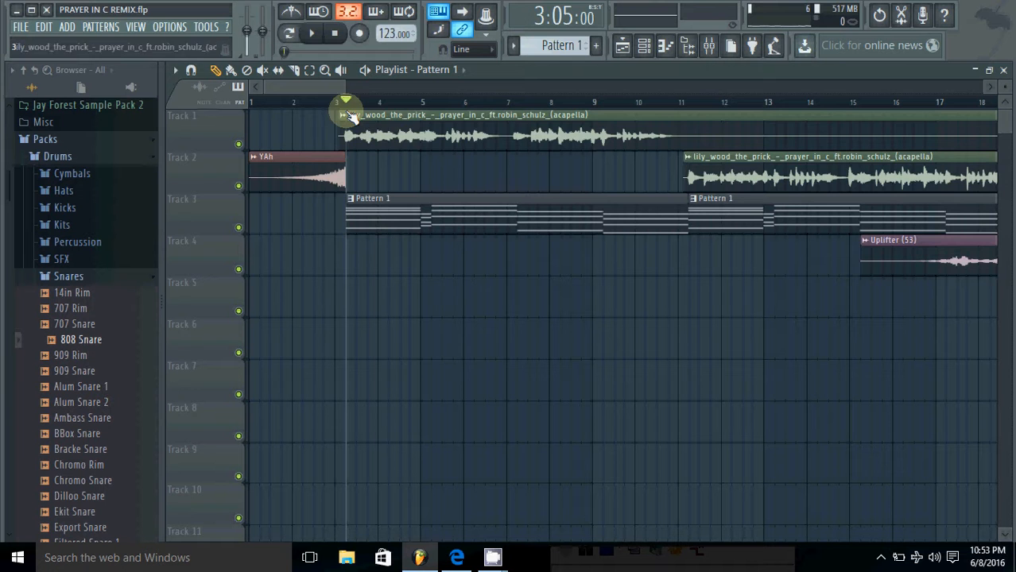
right_click(240, 230)
click(312, 33)
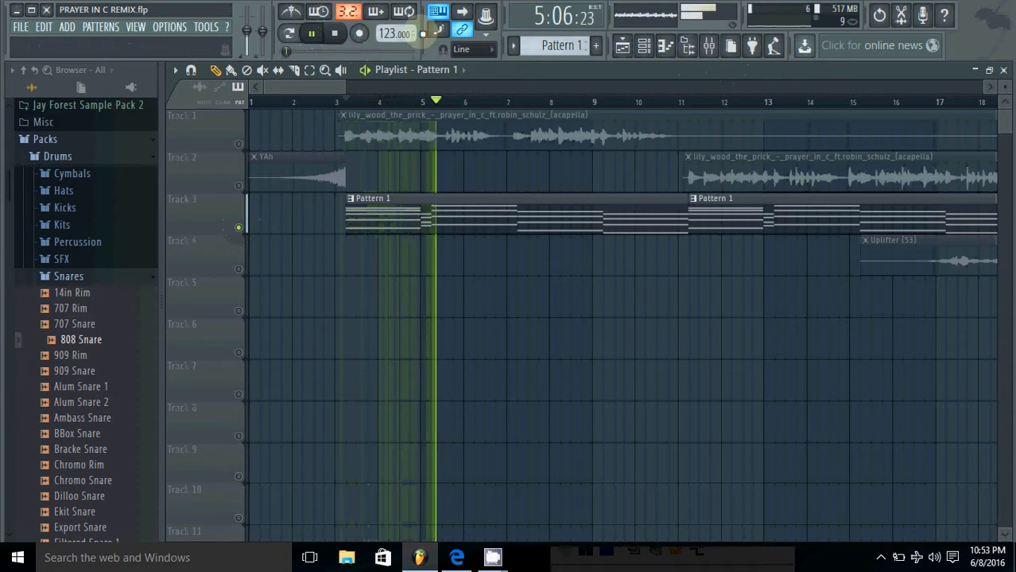
key(space)
- Open the FL Keys channel from the channel rack and examine its sampleset choices, keeping Rhodes (FL)
click(714, 45)
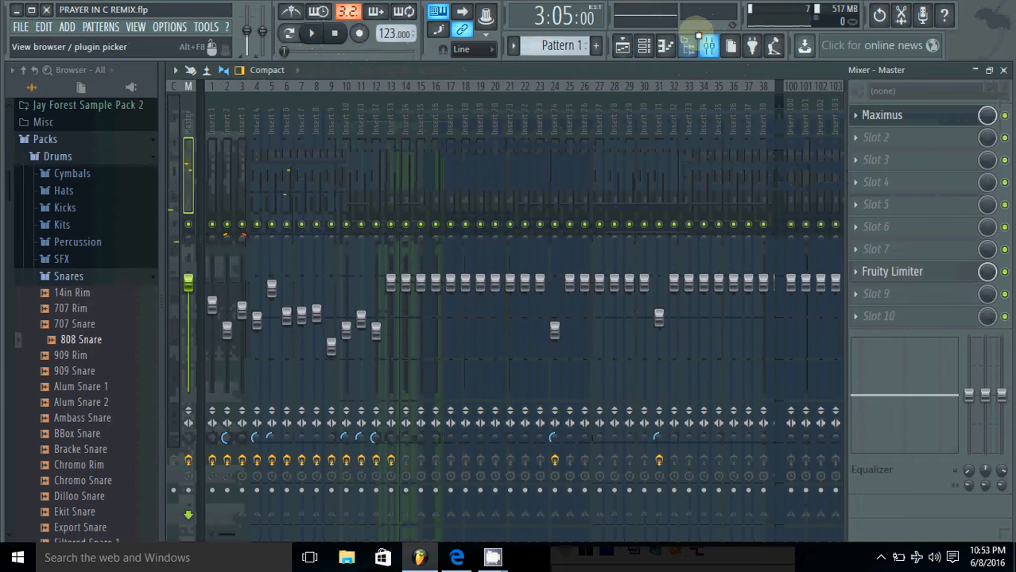
click(624, 45)
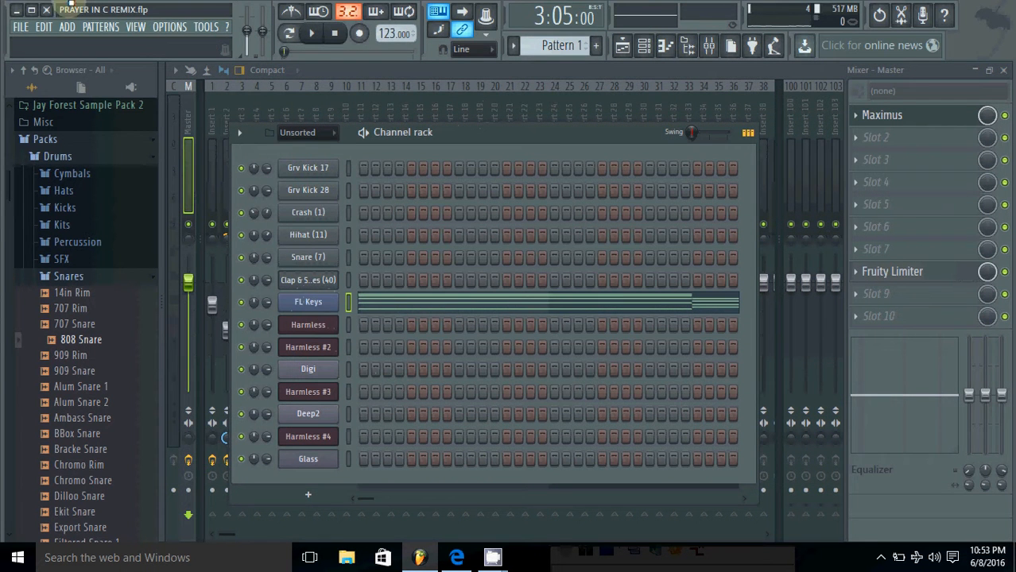
click(319, 302)
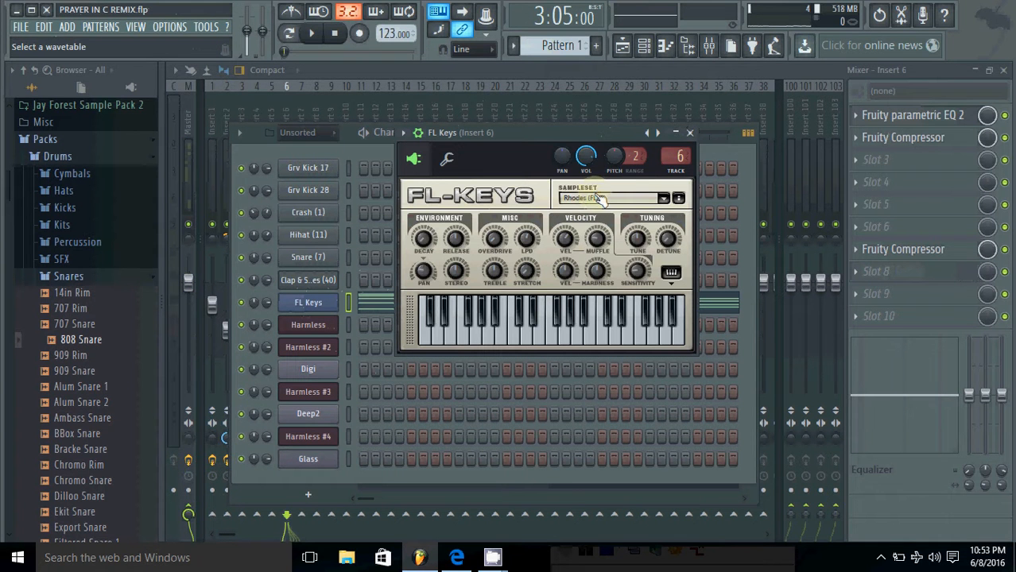
click(669, 199)
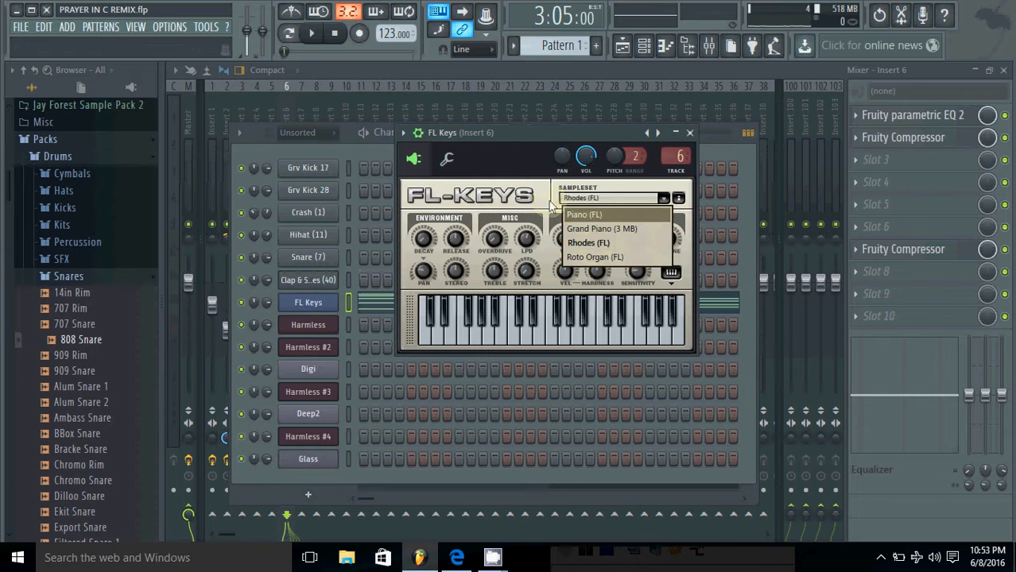
click(541, 165)
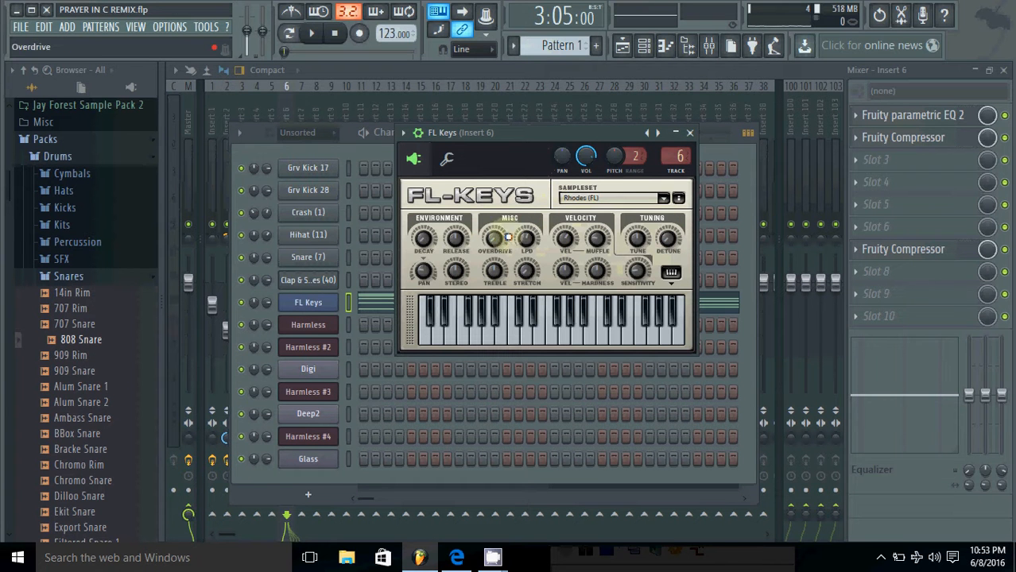
click(690, 133)
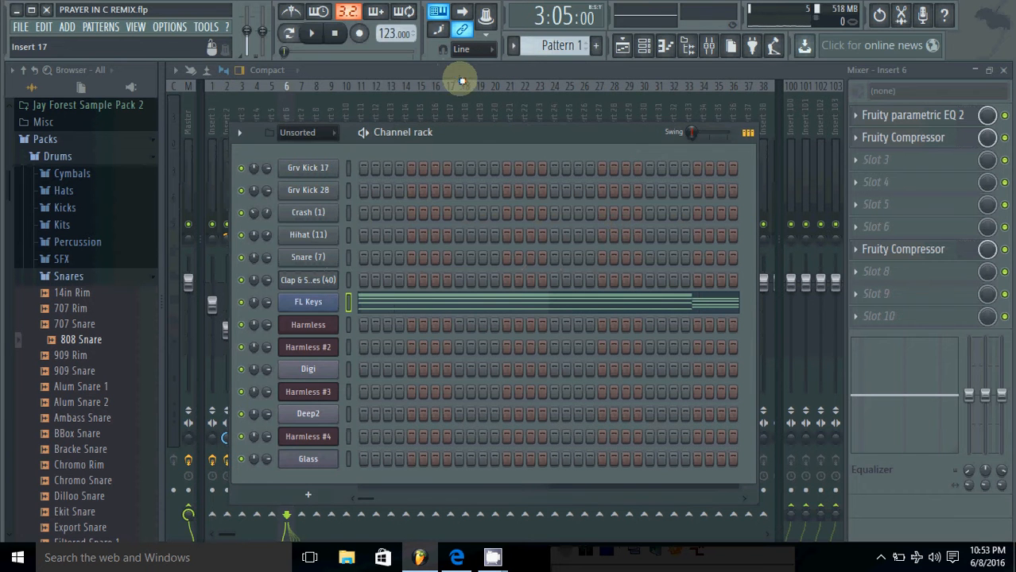
- Return to the playlist and unsolo Track 3 so all tracks are active
click(570, 76)
click(623, 46)
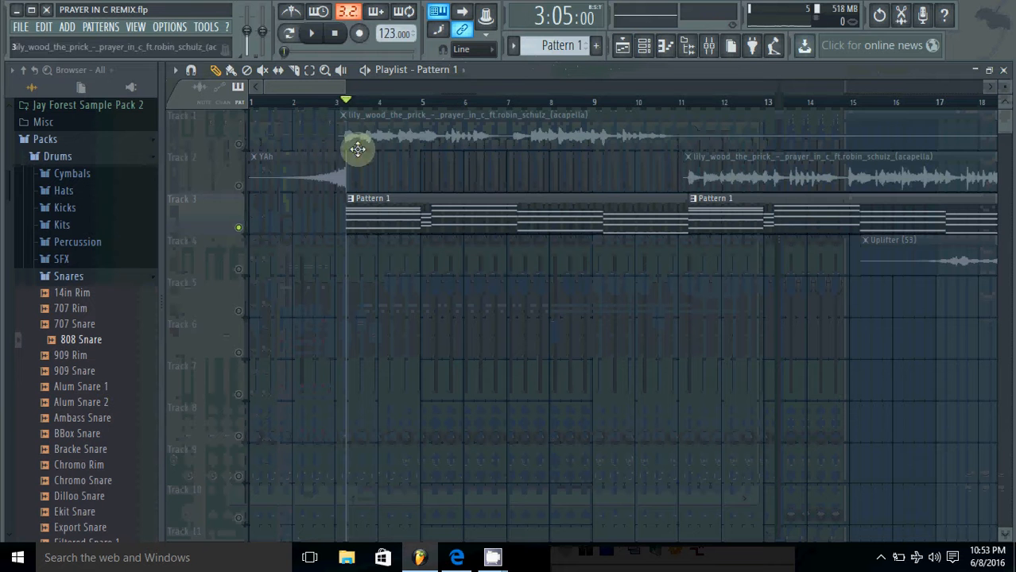
right_click(239, 230)
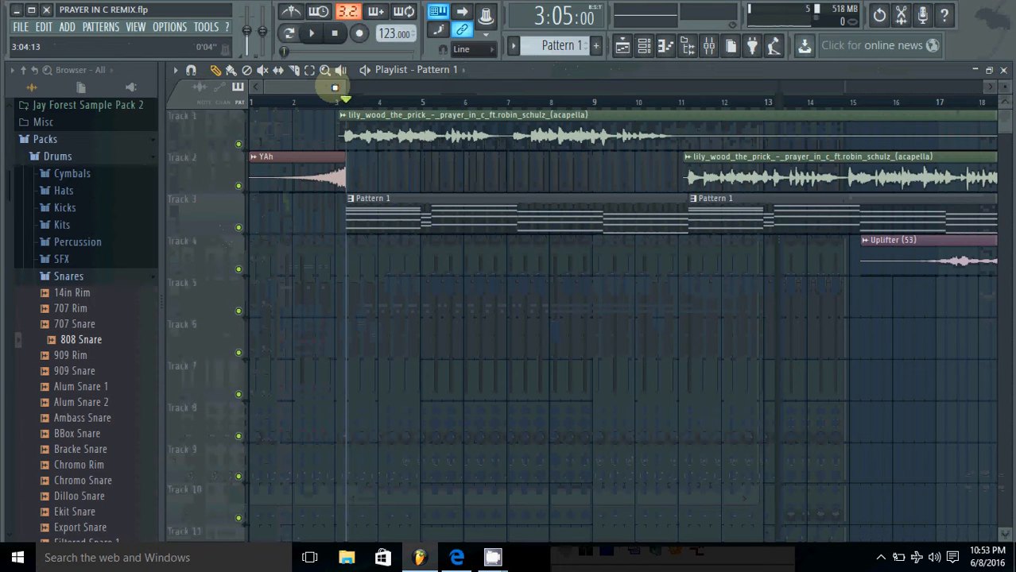
- Play the full arrangement from bar 16 through the drop into bar 34, and stop playback
drag(344, 87, 377, 63)
click(311, 32)
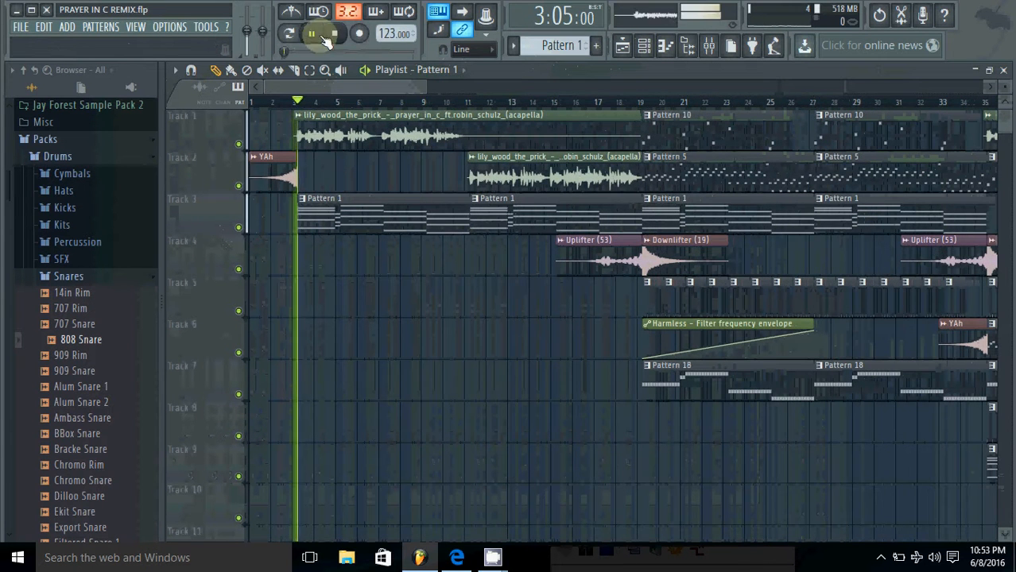
click(580, 102)
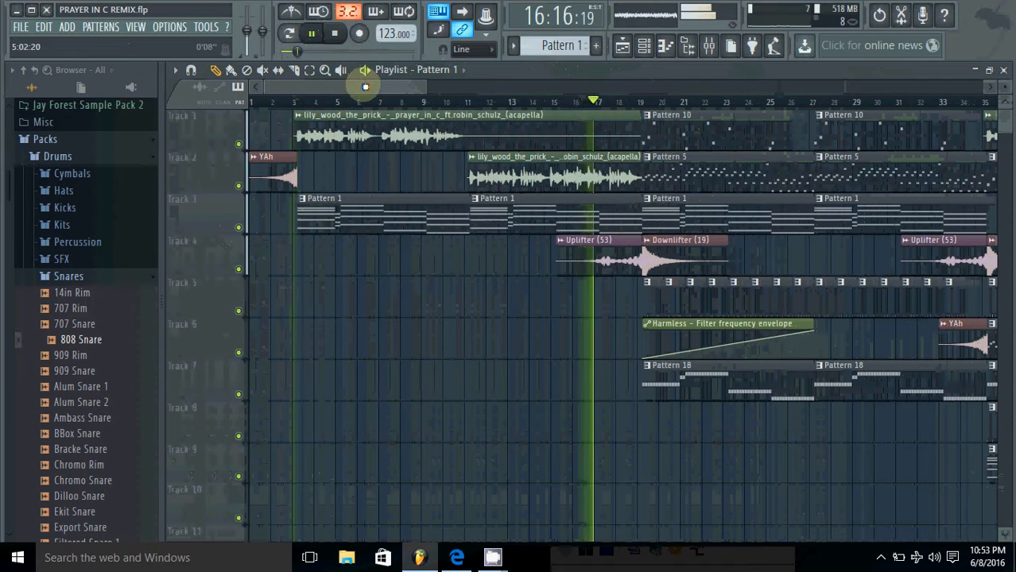
drag(363, 86, 414, 100)
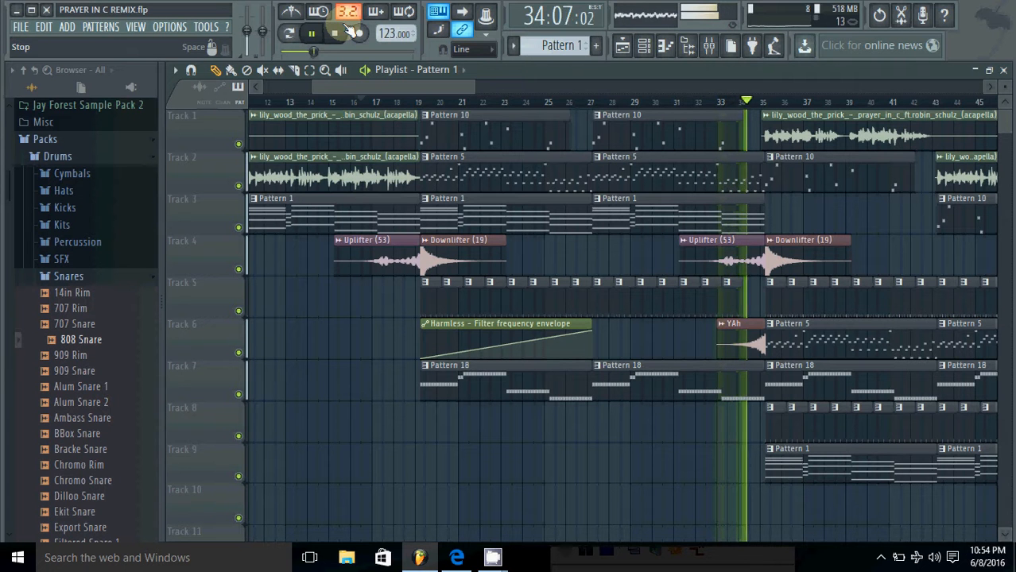
click(335, 33)
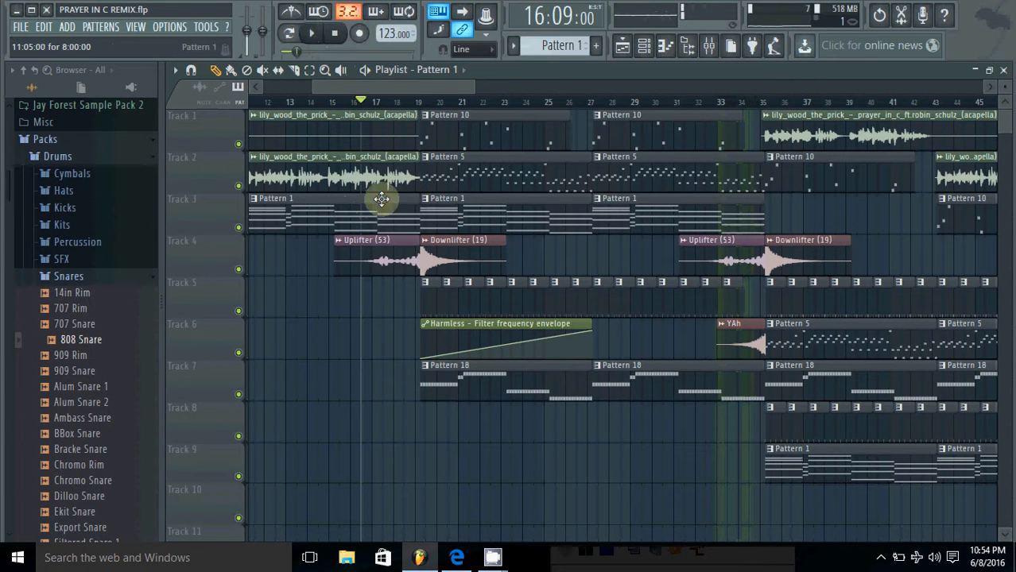
- Move the playback position to bar 19, at the start of the first Downlifter clip
drag(405, 88, 356, 102)
click(339, 102)
click(363, 103)
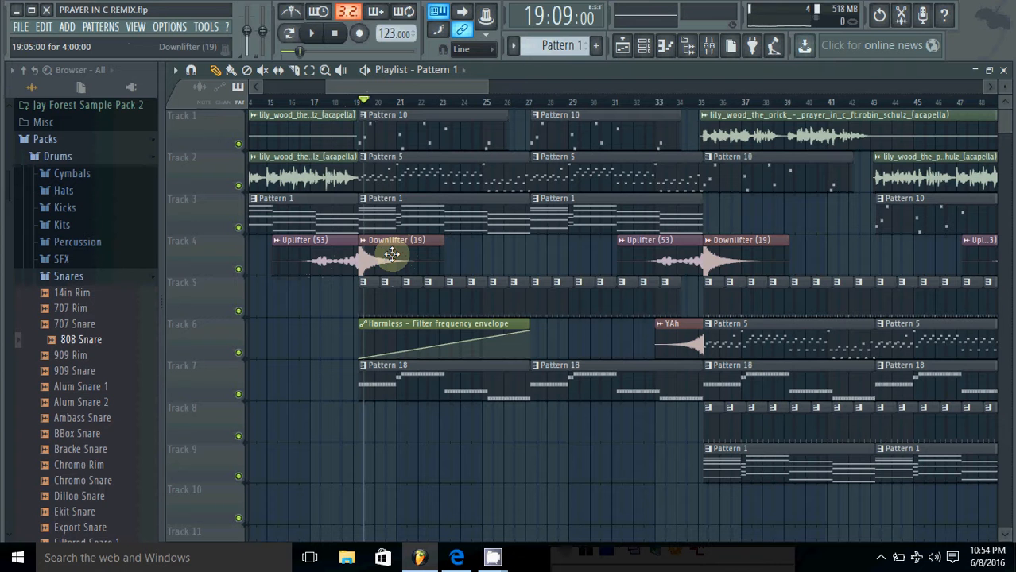
- Expand Jay Forest Sample Pack 2 in the browser down to its FX subfolders
scroll(67, 189, up, 4)
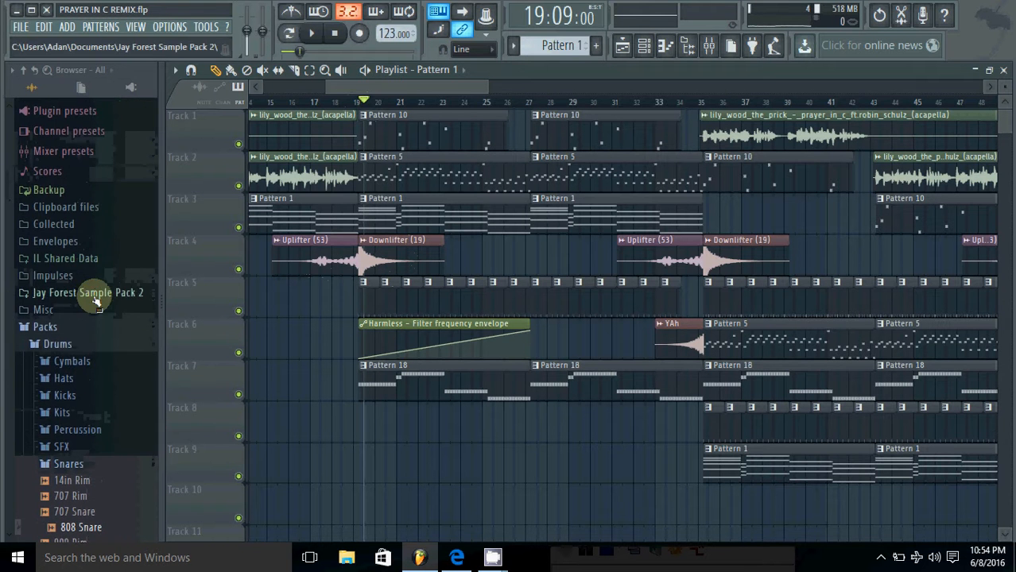
click(96, 296)
click(89, 366)
scroll(86, 356, down, 3)
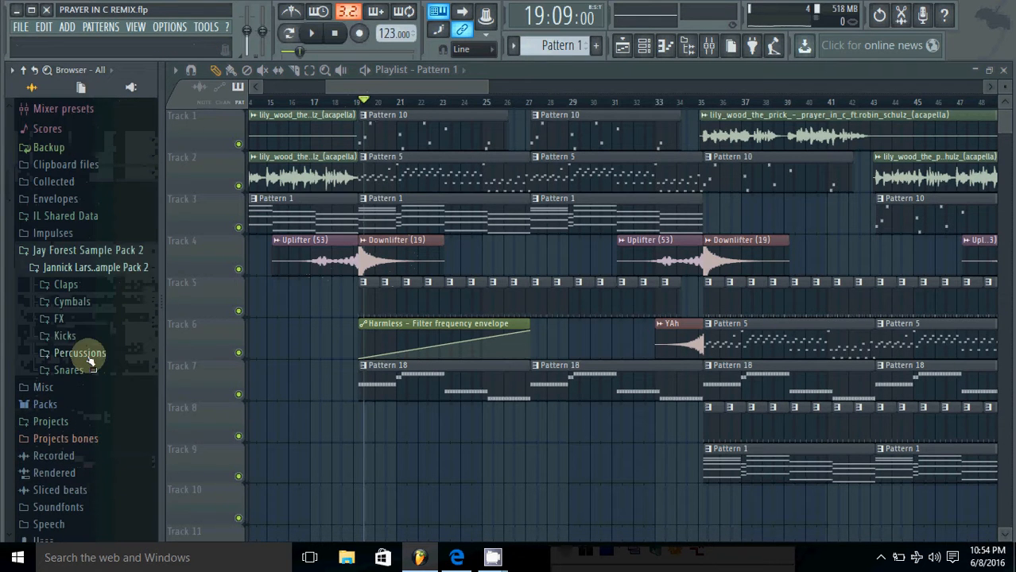
click(58, 311)
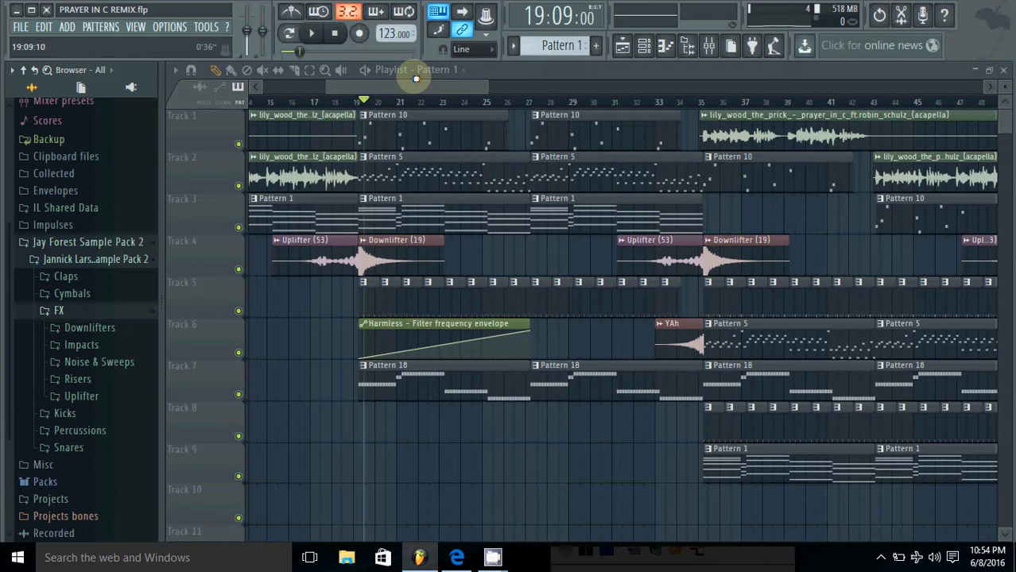
- Solo Track 1 and play its Pattern 10 clip from bar 19 into bar 23
drag(450, 85, 448, 85)
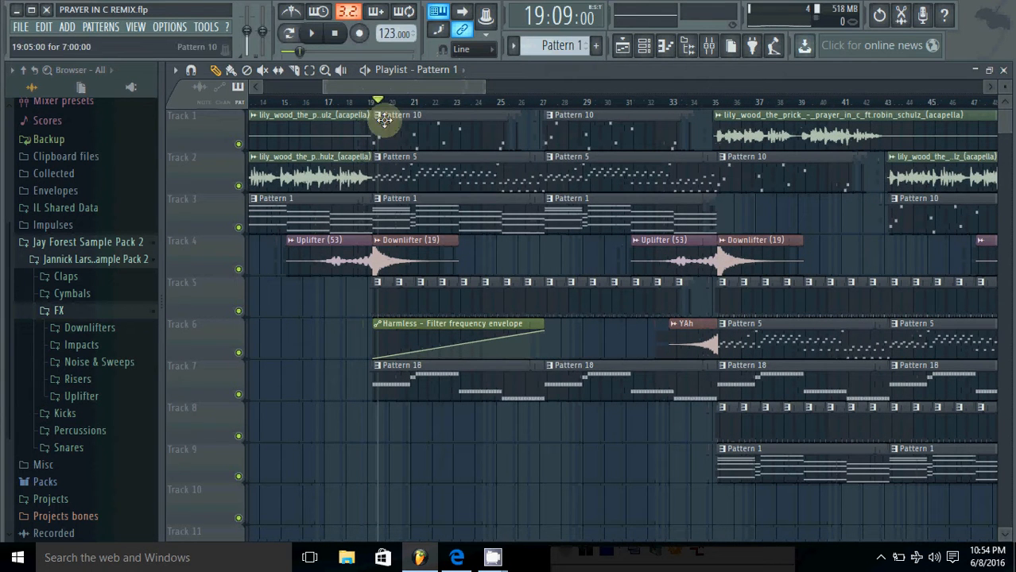
right_click(239, 144)
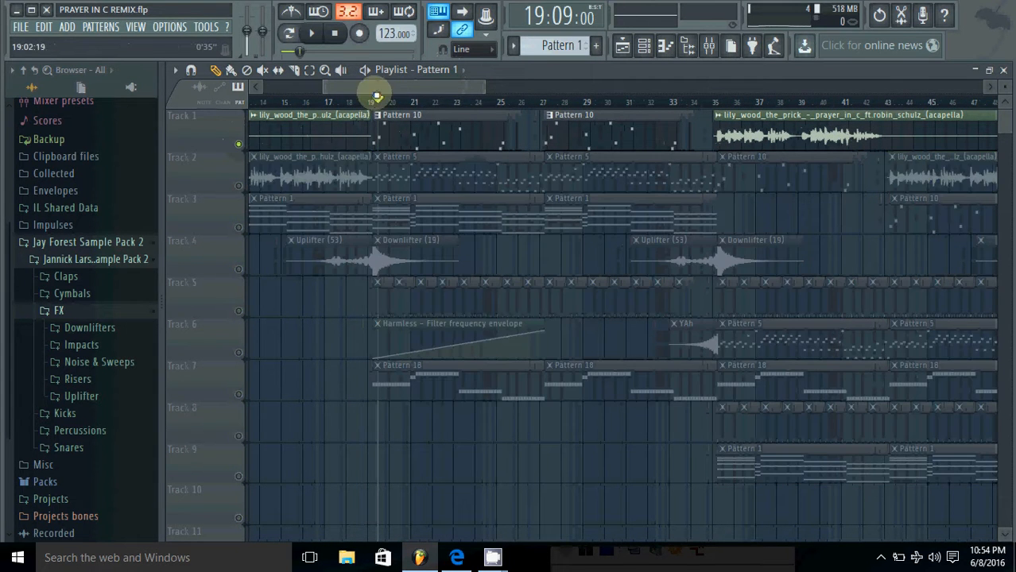
click(375, 102)
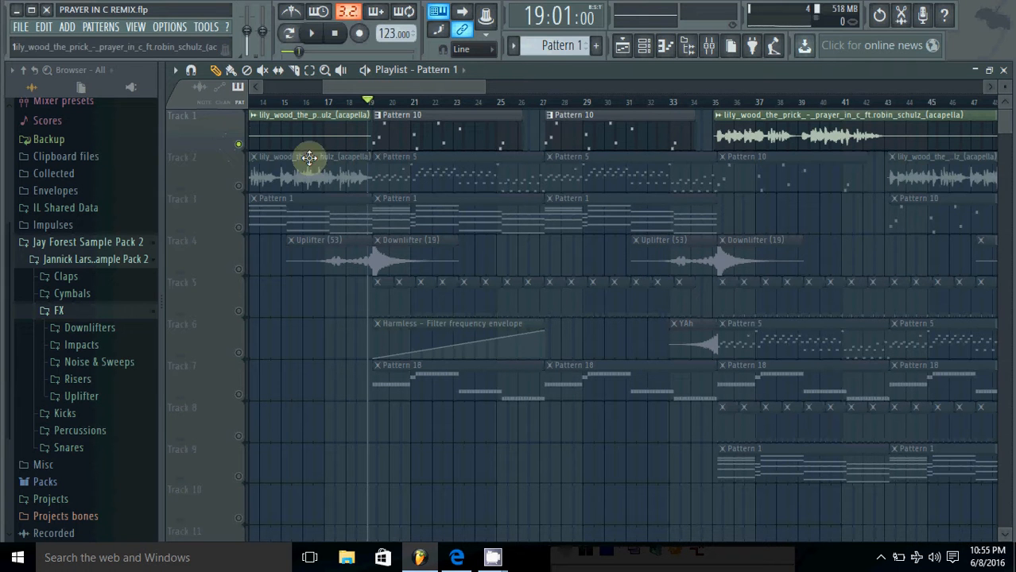
click(309, 33)
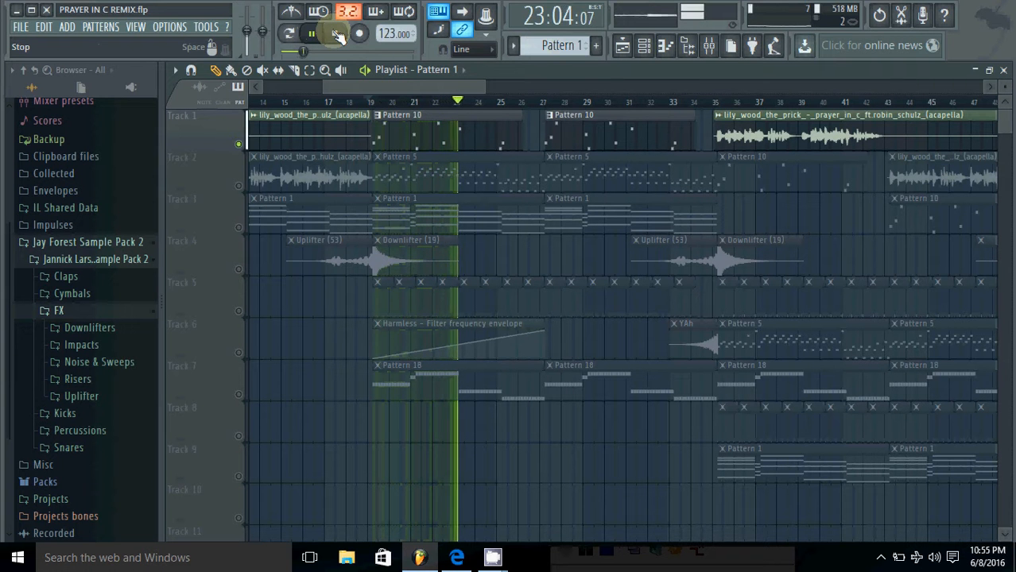
click(337, 36)
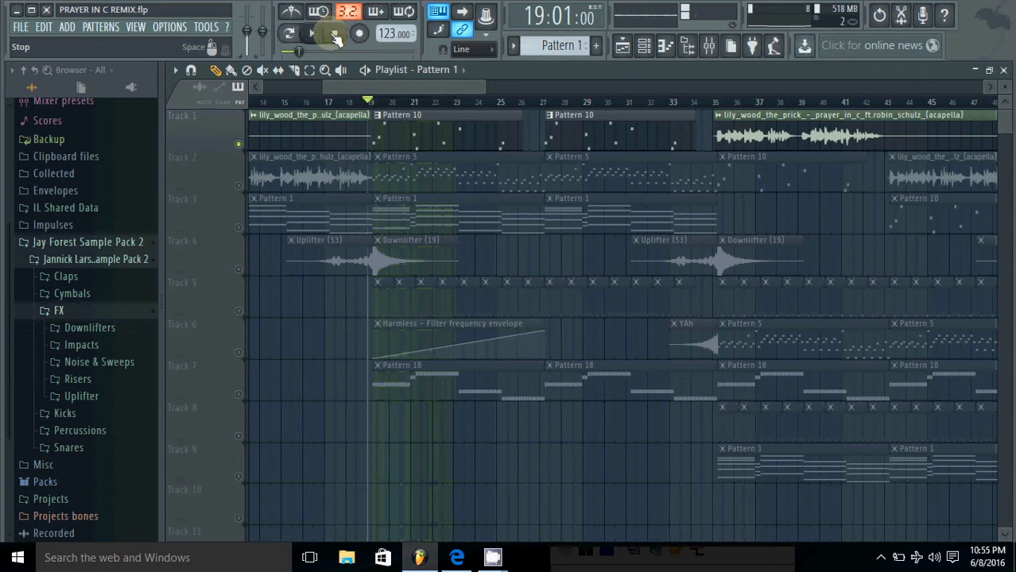
- Play the soloed Pattern 10 with the effects on mixer Insert 24 bypassed, stop playback, and re-enable the effects
click(710, 46)
click(553, 111)
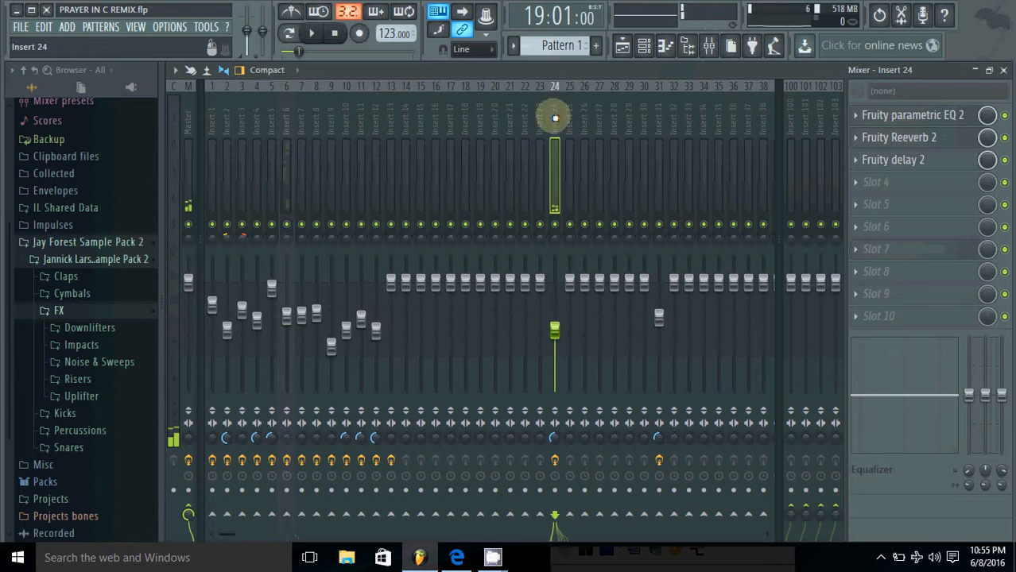
click(554, 459)
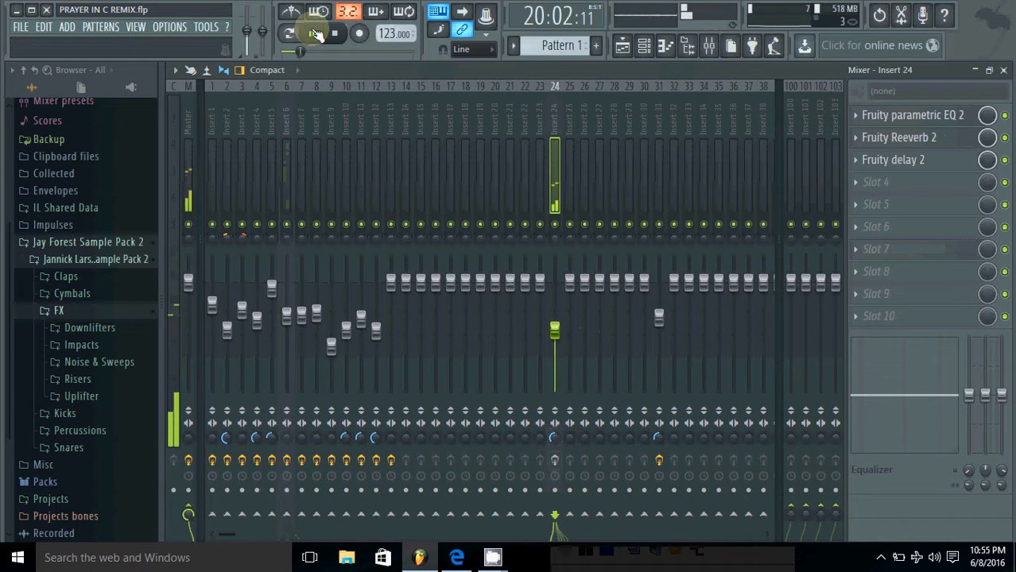
click(316, 33)
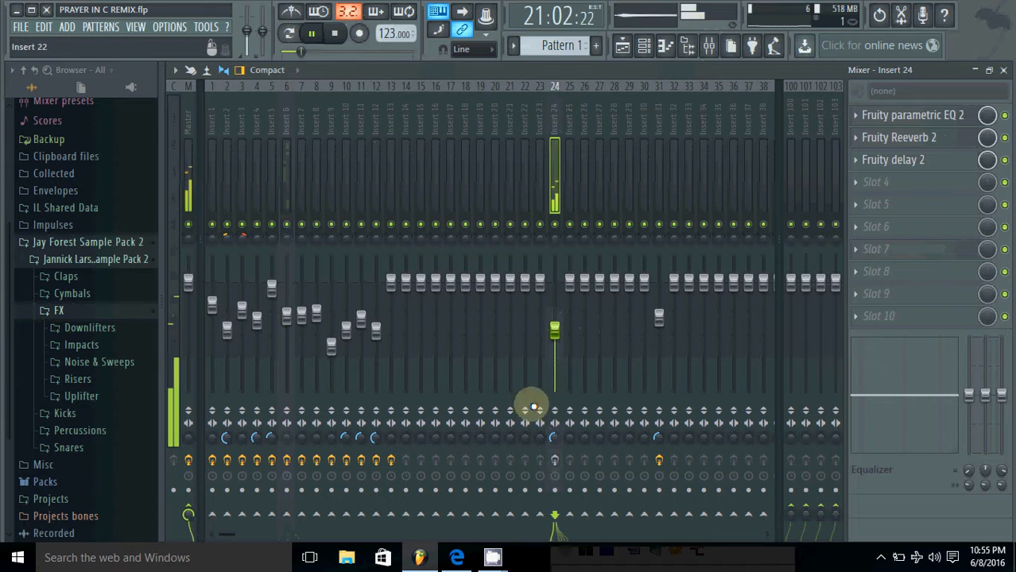
click(334, 33)
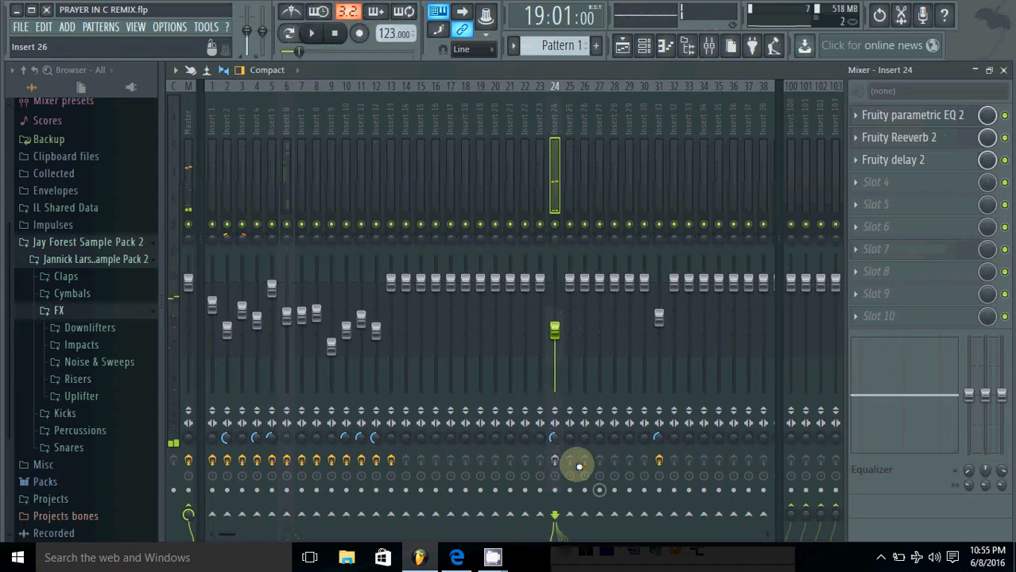
click(555, 461)
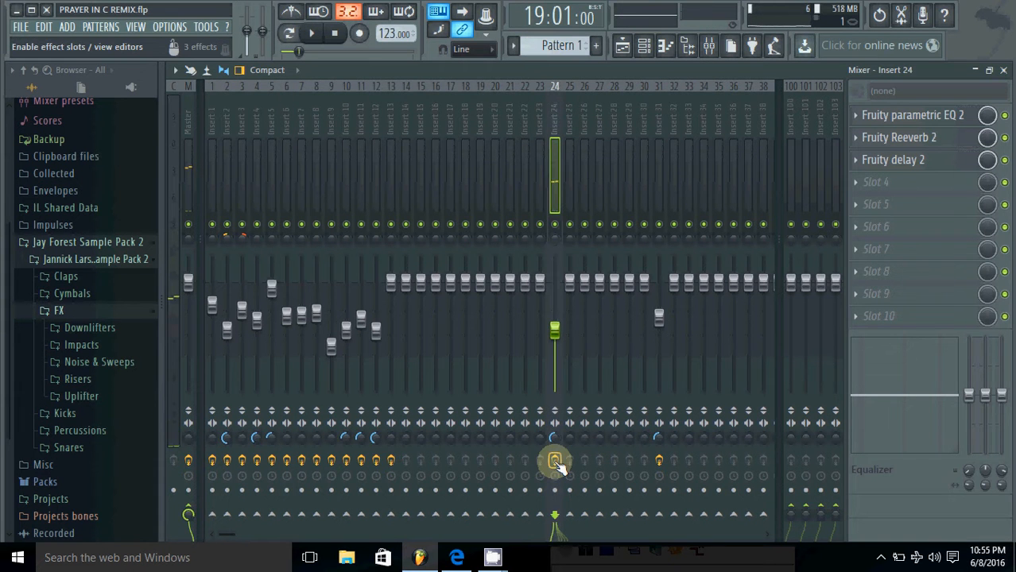
click(621, 45)
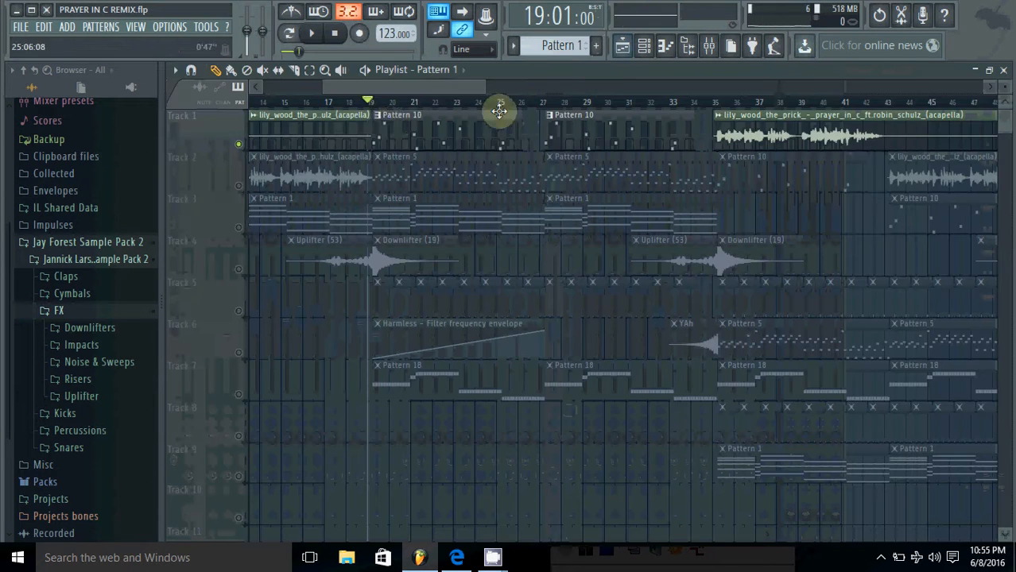
- Browse the preset list of the Glass channel's Sytrus instrument, close the plugin, and reposition the Channel rack
click(708, 45)
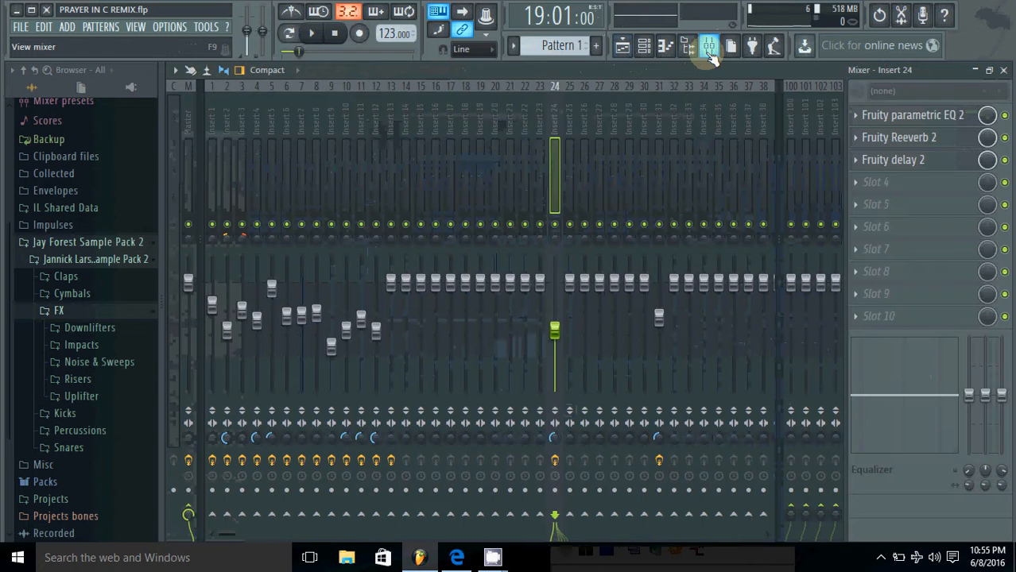
click(644, 45)
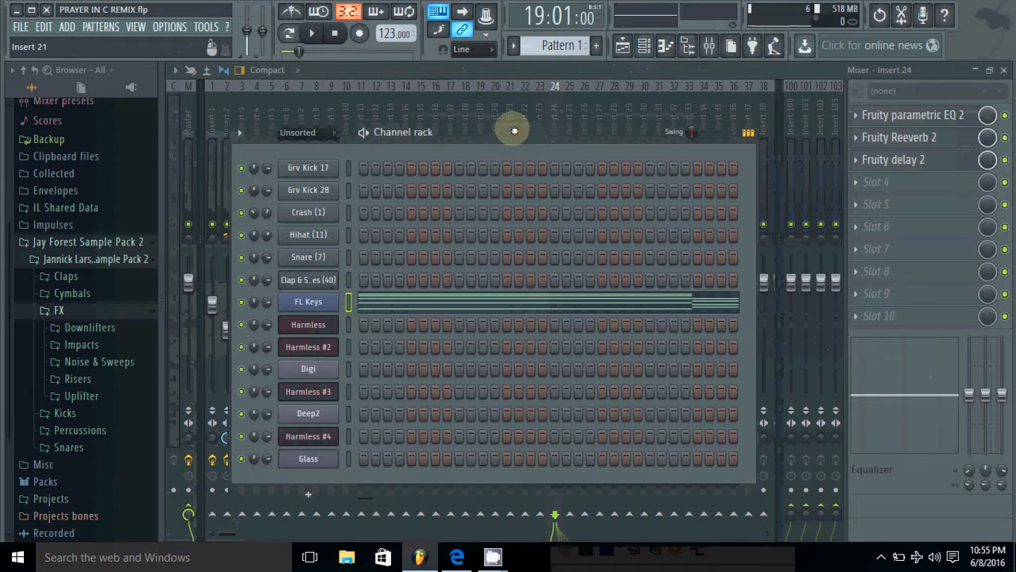
drag(513, 131, 517, 97)
click(313, 35)
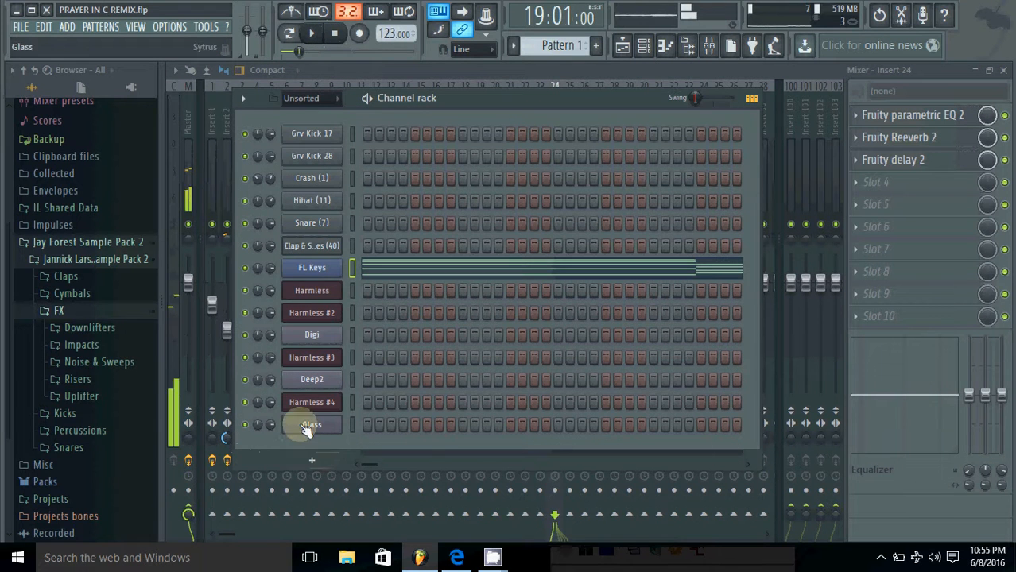
click(306, 425)
click(665, 242)
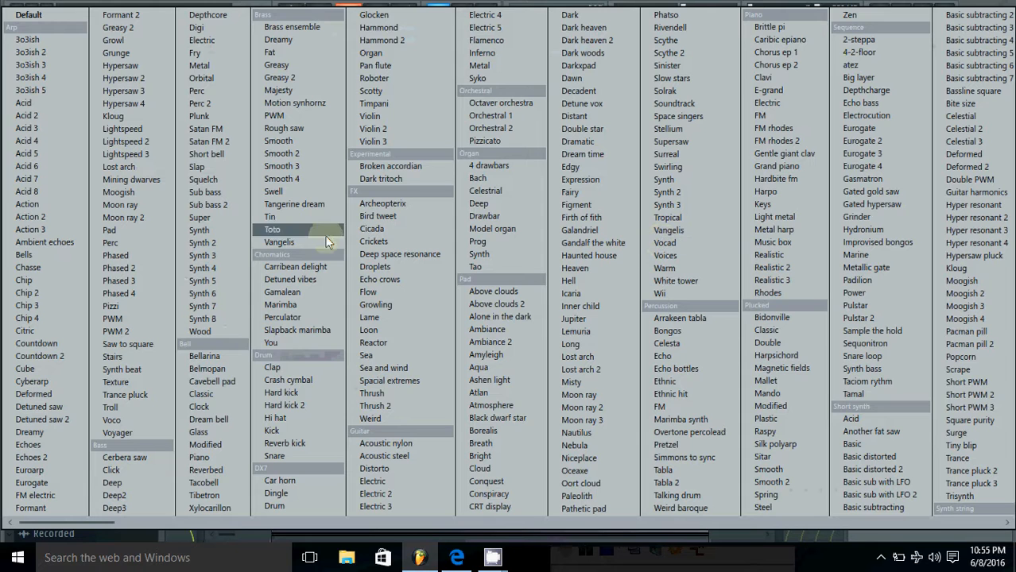
click(767, 561)
click(705, 237)
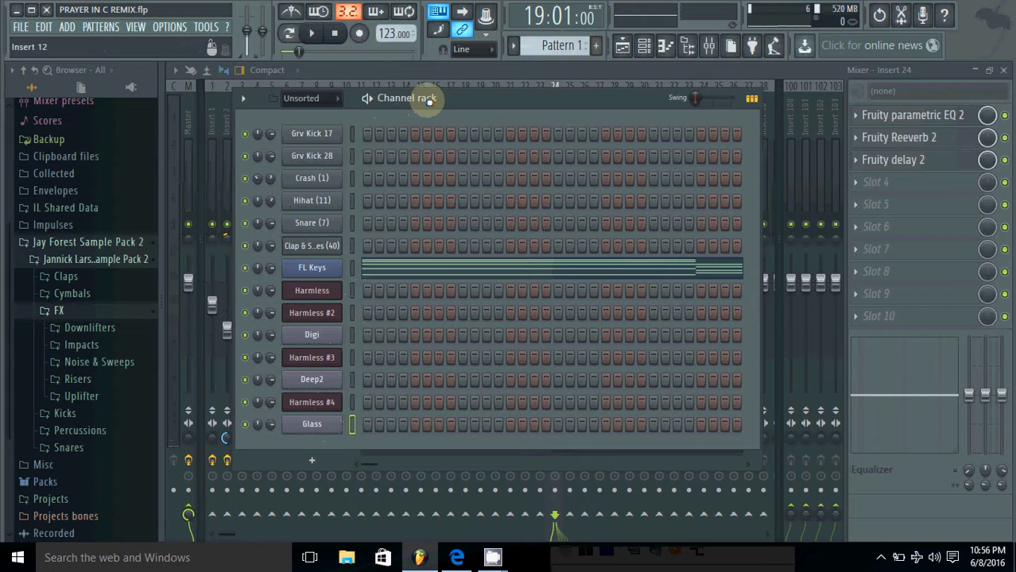
drag(478, 106, 416, 96)
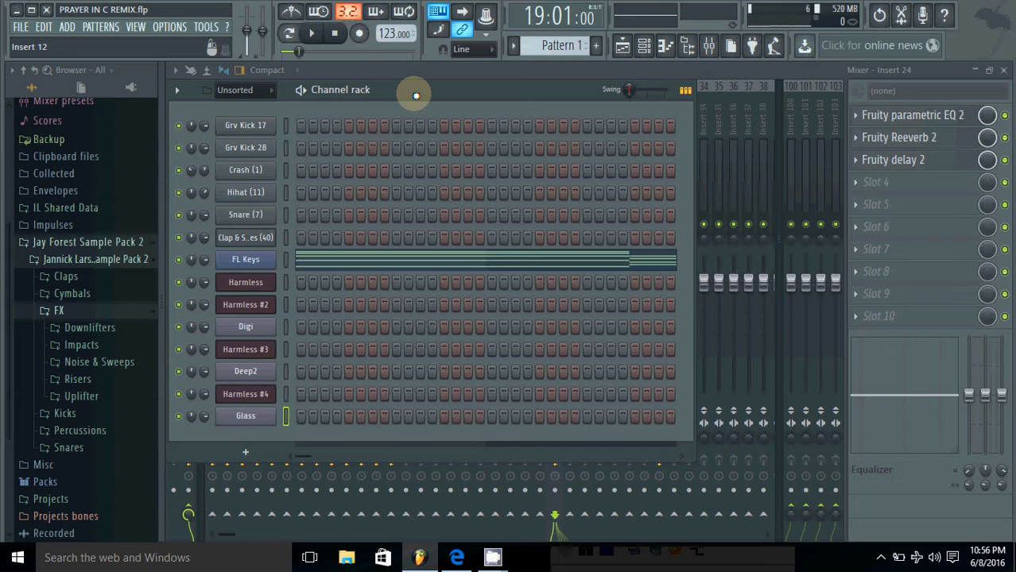
drag(407, 94, 404, 98)
- Mute Track 1, unmute Tracks 2 and 6, and play Pattern 5 with its filter frequency automation from bar 19 into bar 26
click(622, 47)
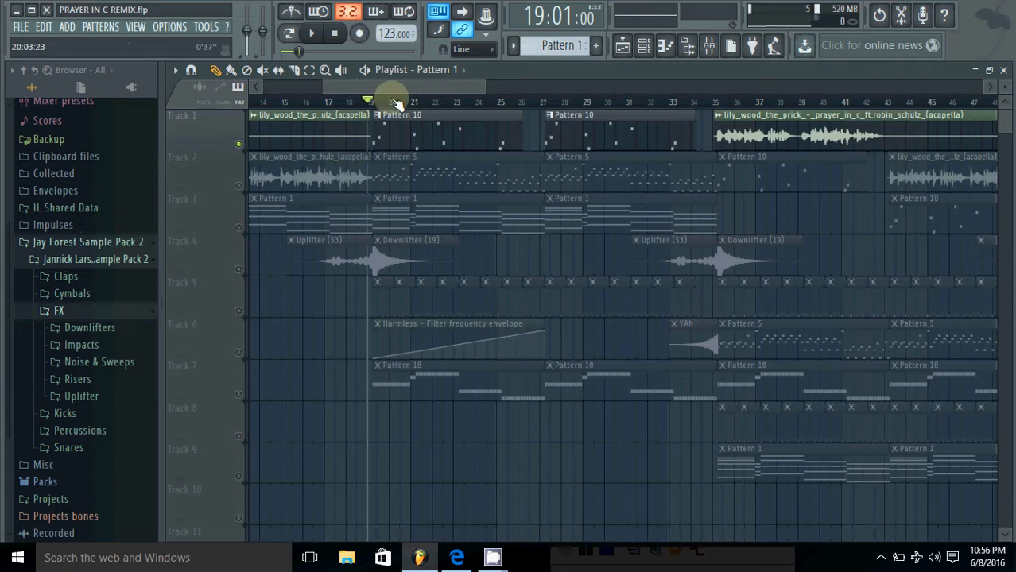
click(238, 144)
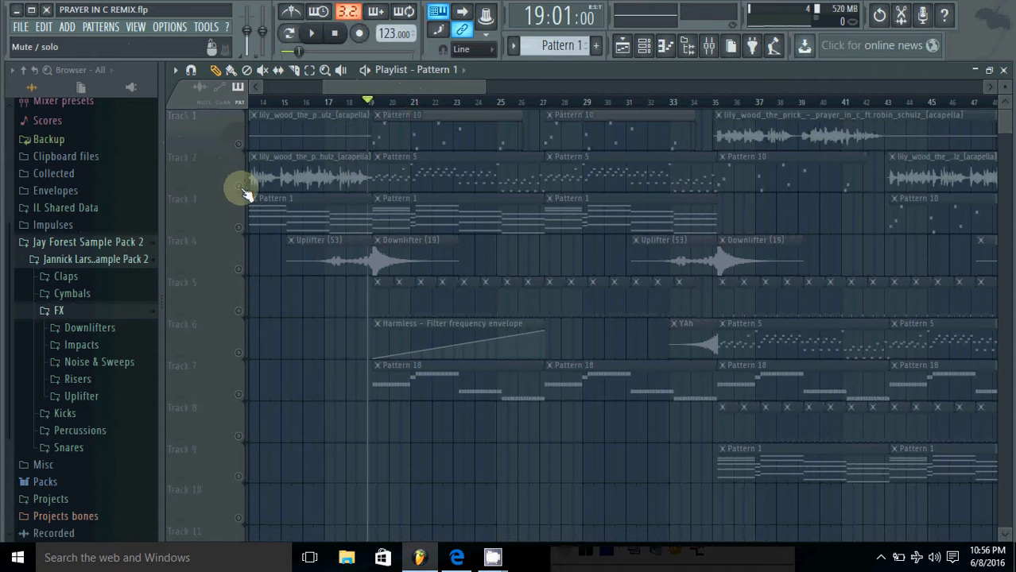
click(238, 185)
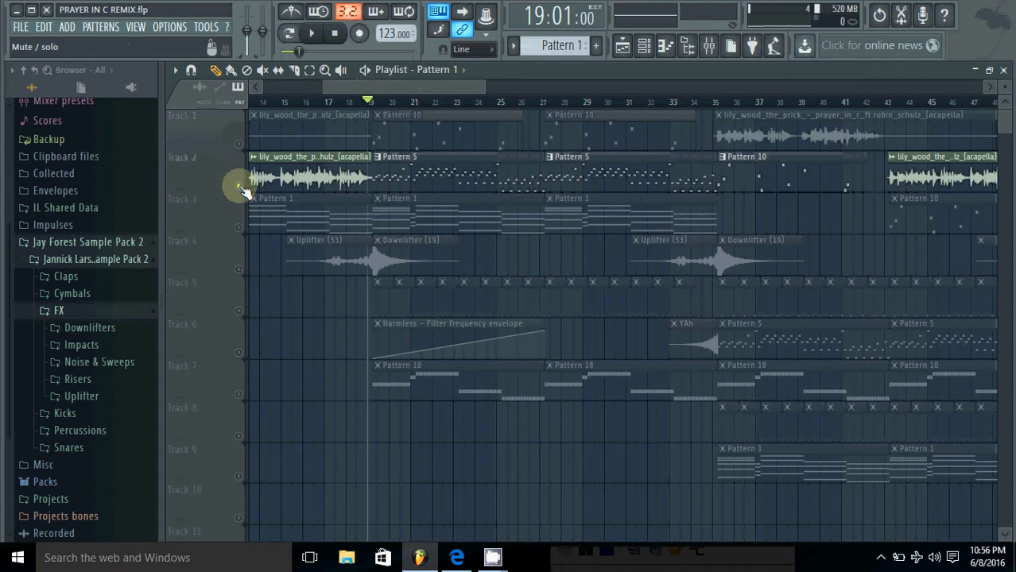
click(239, 352)
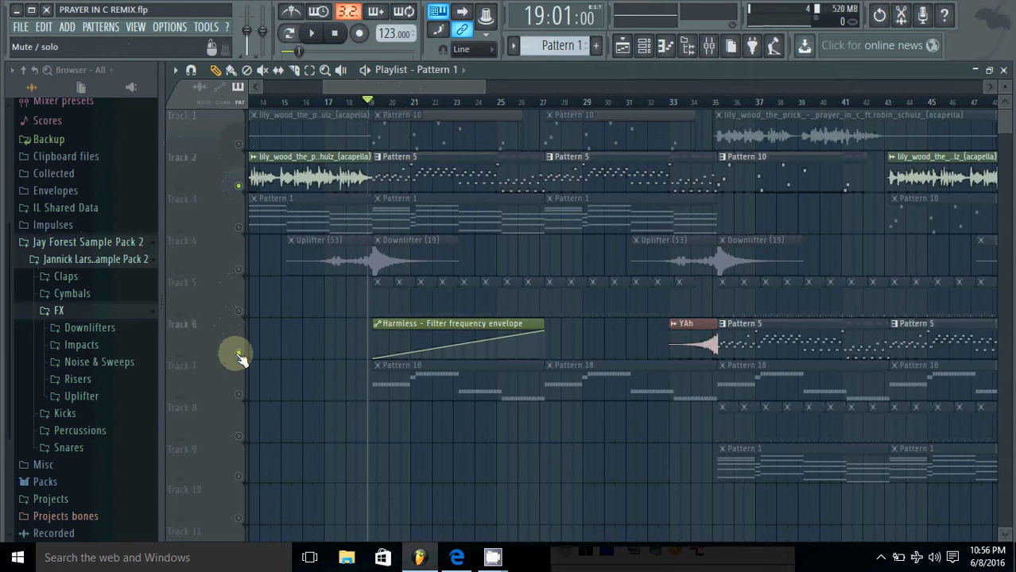
click(313, 40)
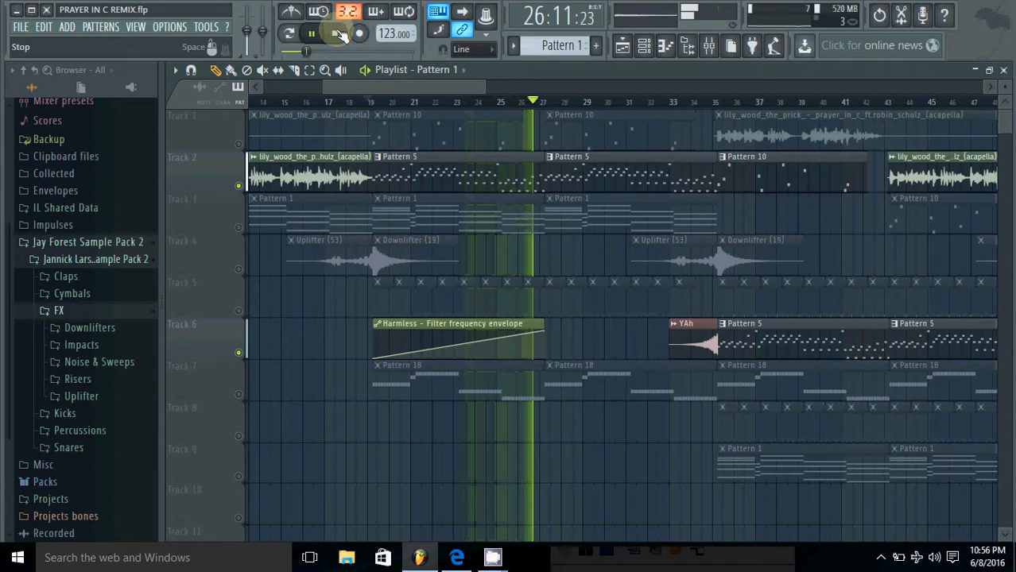
click(340, 35)
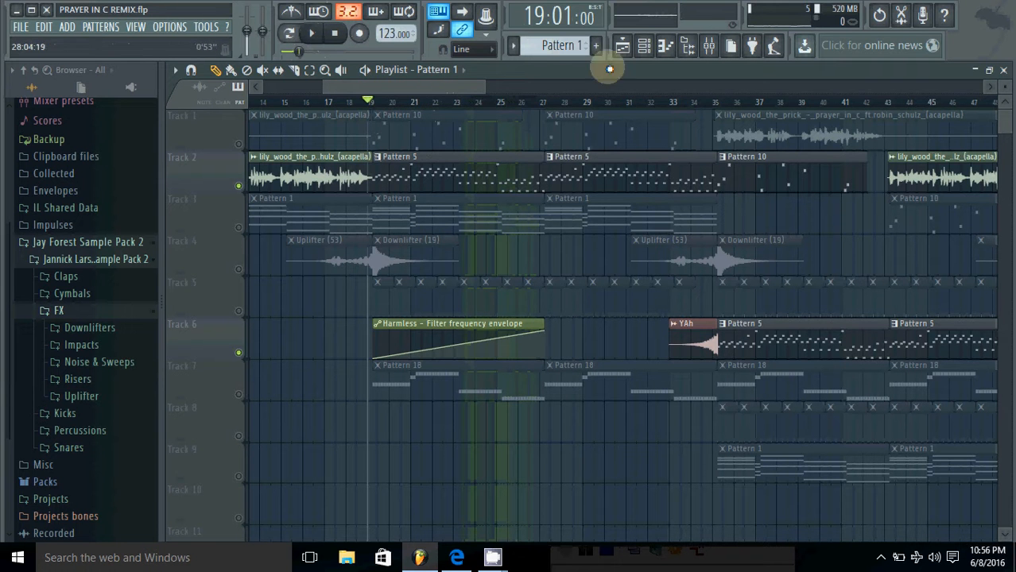
- Show Pattern 5's Harmless notes in the piano roll and play the pattern briefly on its own
click(644, 45)
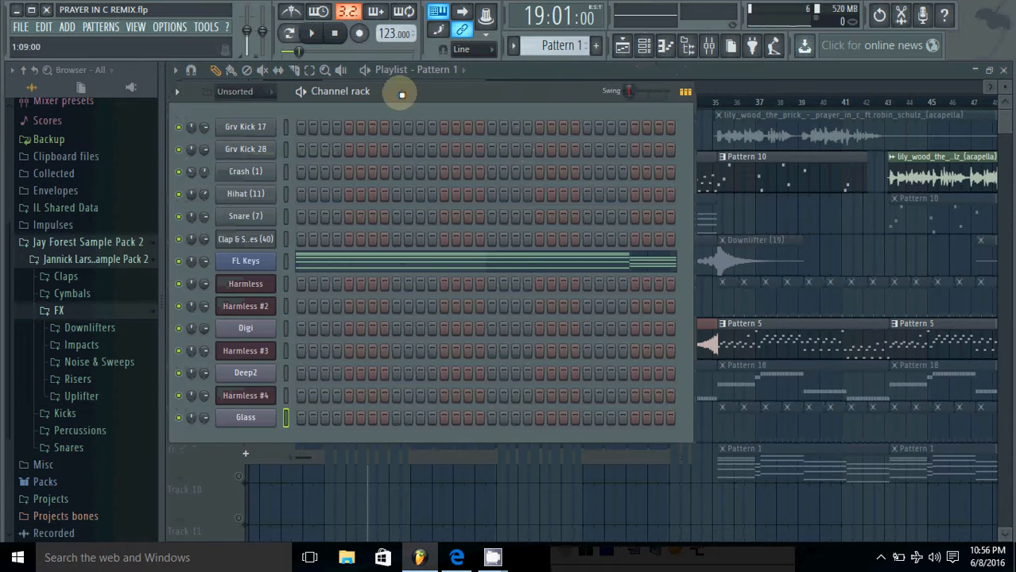
click(755, 80)
double_click(453, 153)
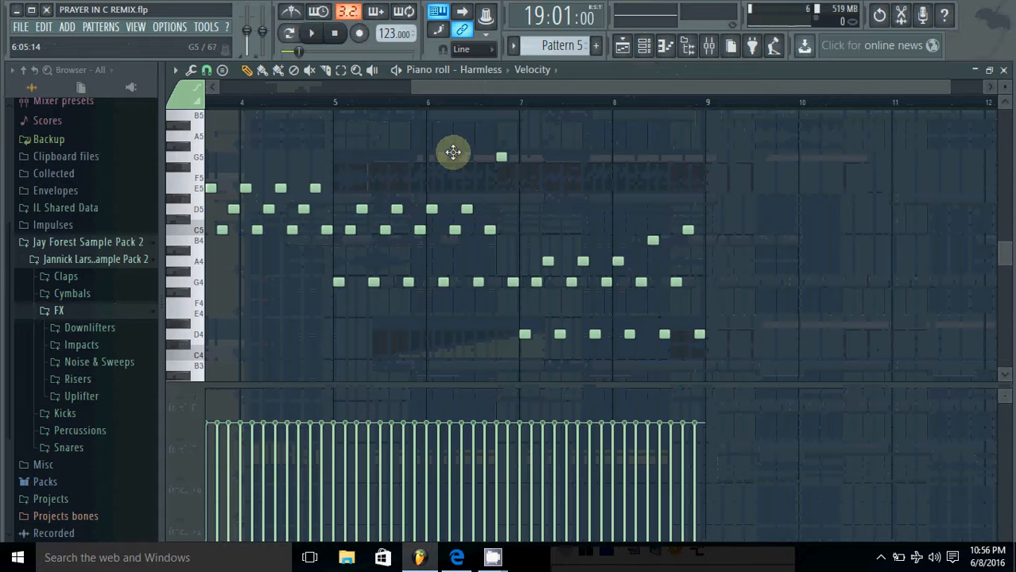
click(644, 46)
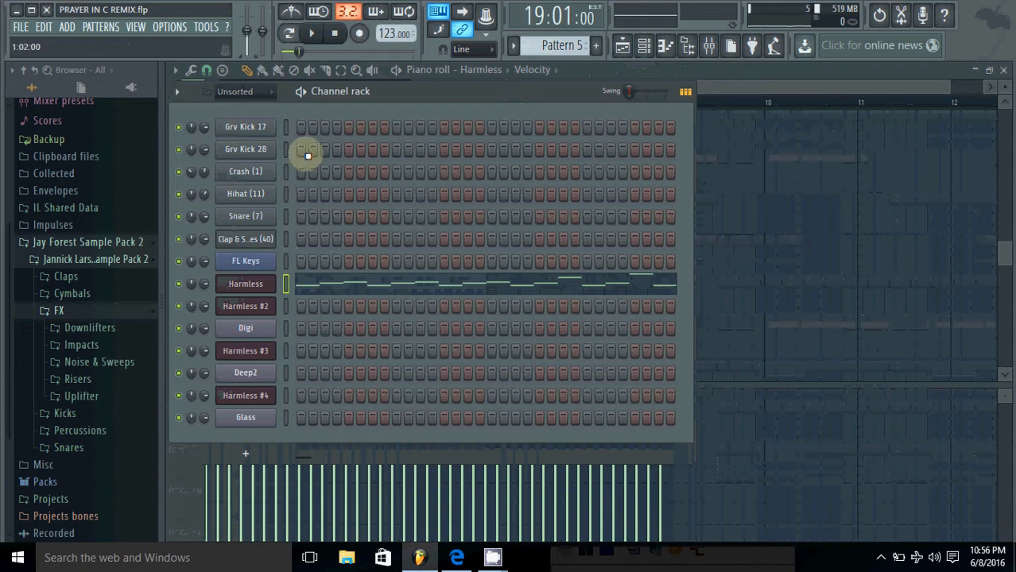
click(310, 36)
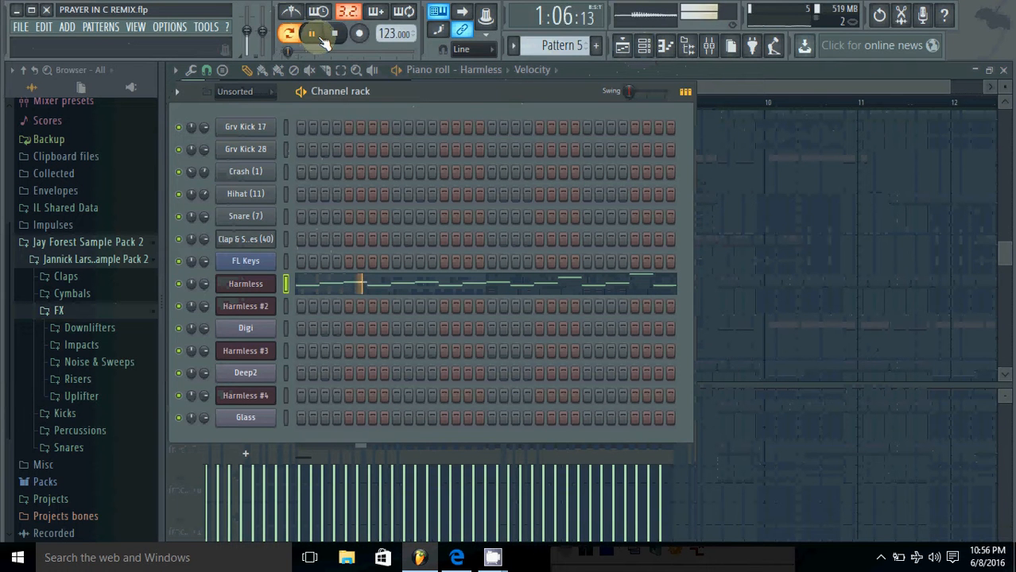
click(327, 37)
- Examine the Harmless synth's filter, harmonizer and unison settings, including the harmonizer type options
click(264, 285)
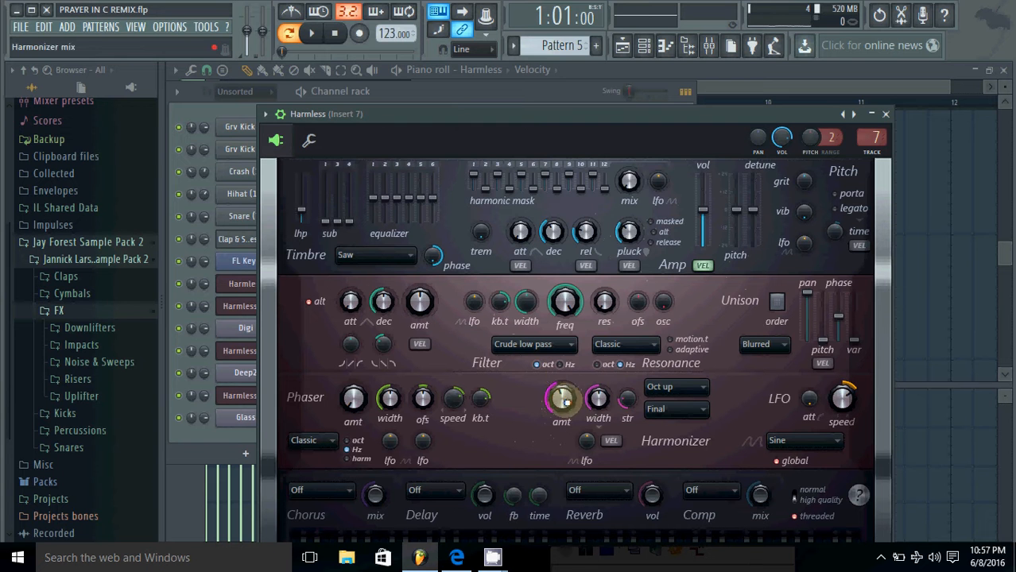
click(335, 33)
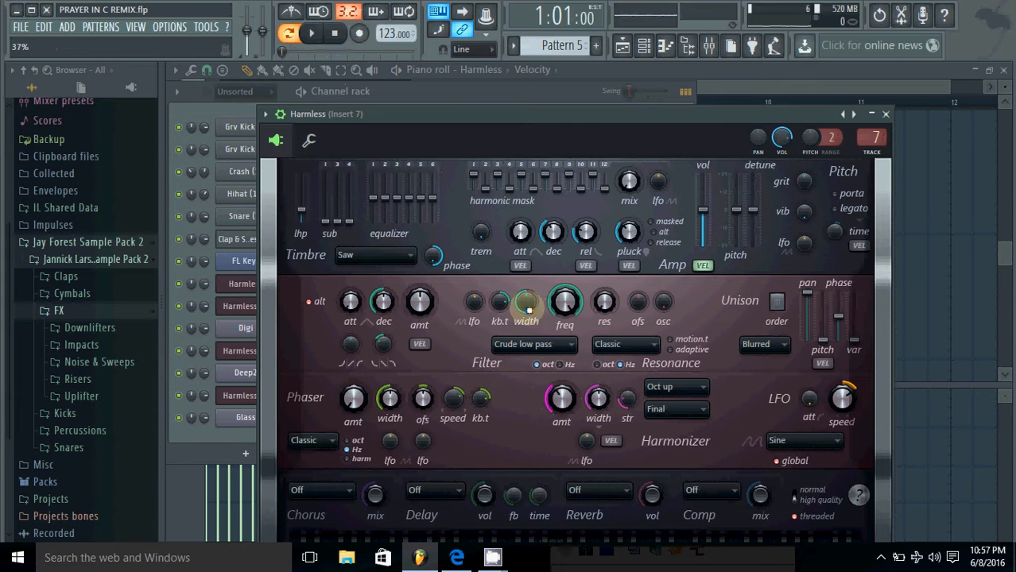
click(334, 34)
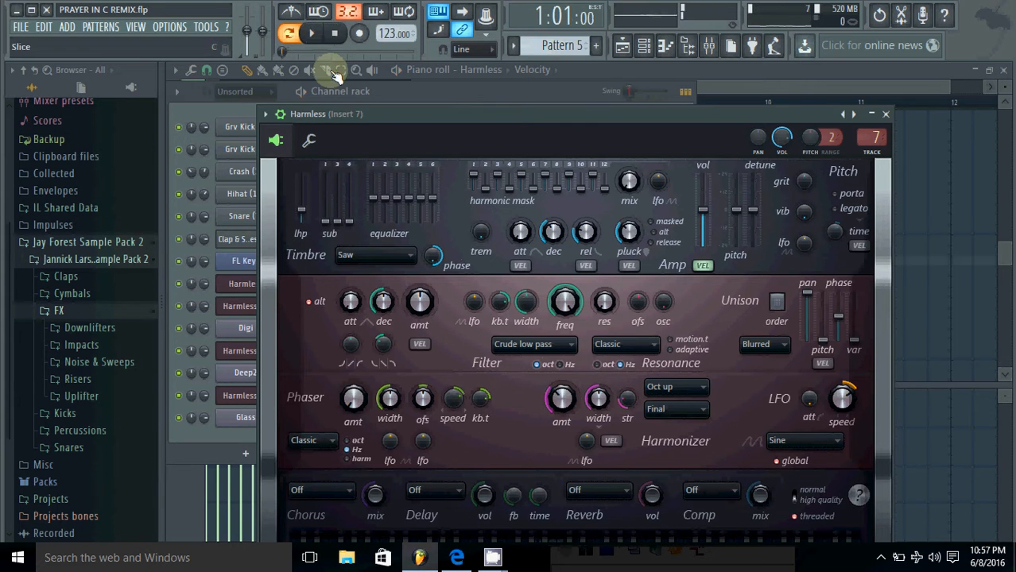
click(700, 389)
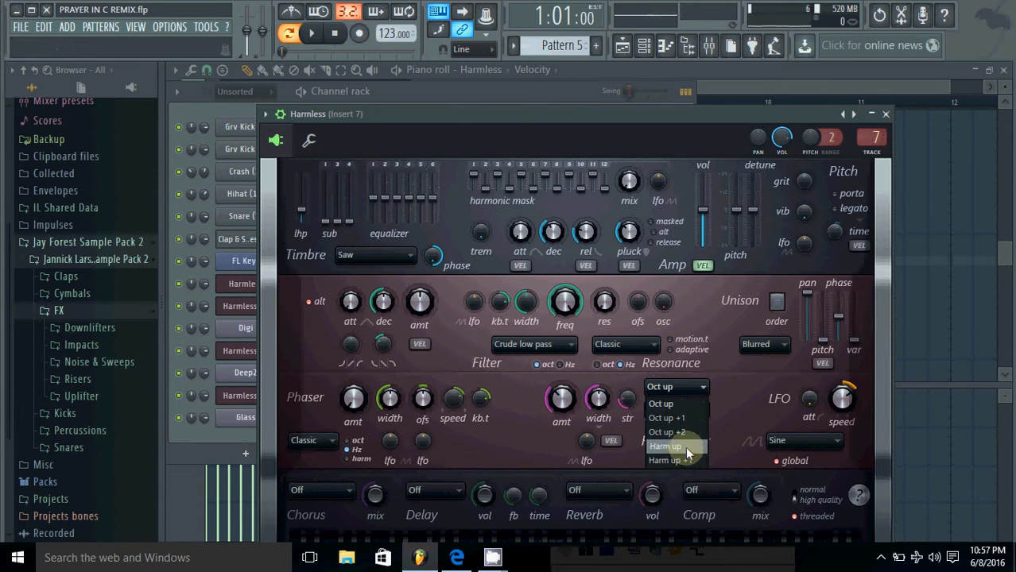
click(725, 385)
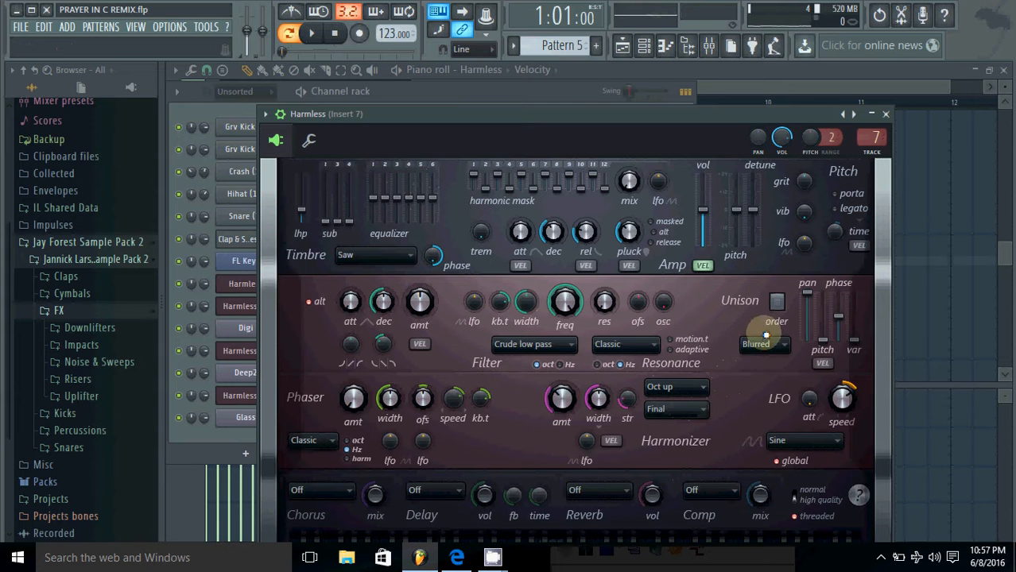
click(885, 116)
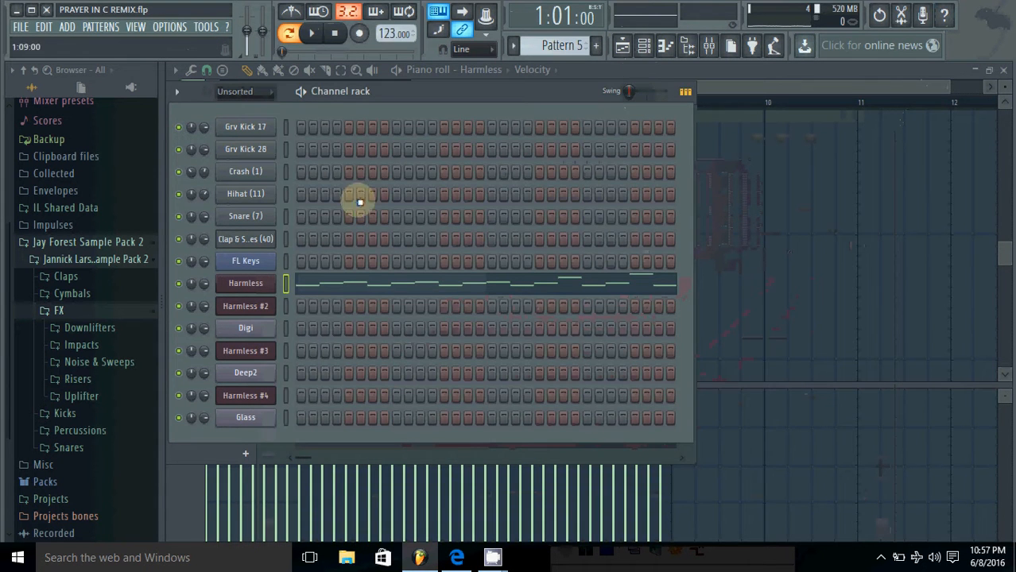
click(245, 283)
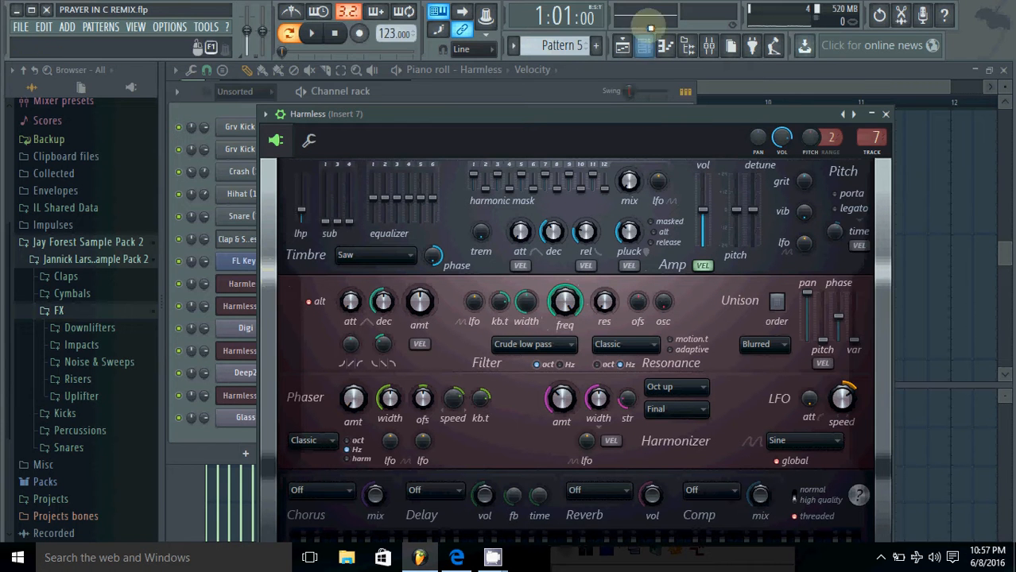
- Play Tracks 2 and 6 in the playlist from bar 19, where the Harmless filter frequency automation begins
click(622, 46)
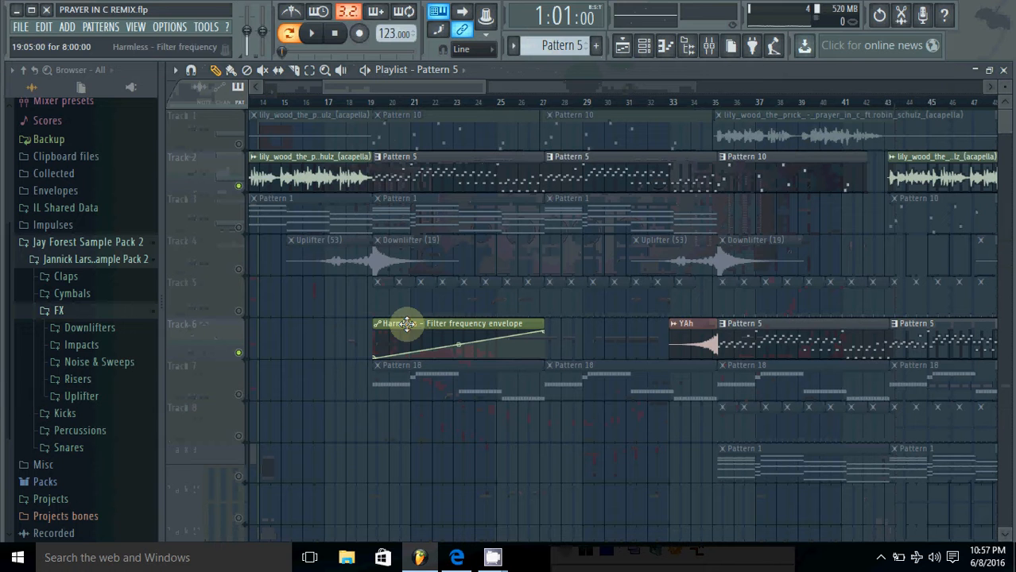
click(372, 101)
click(311, 33)
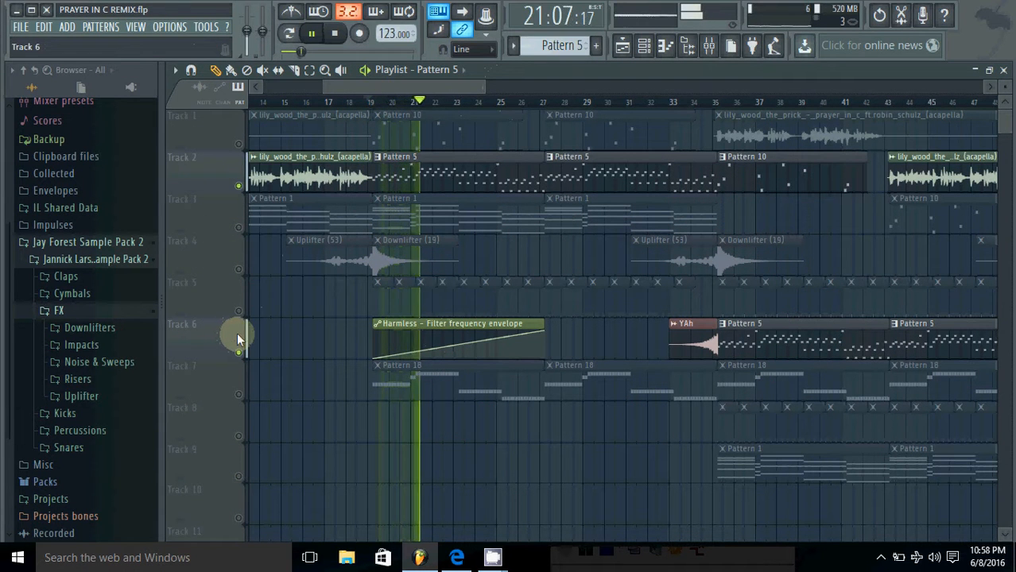
- Solo Track 7 to hear Pattern 18, check its signal in the mixer, and stop playback
right_click(239, 395)
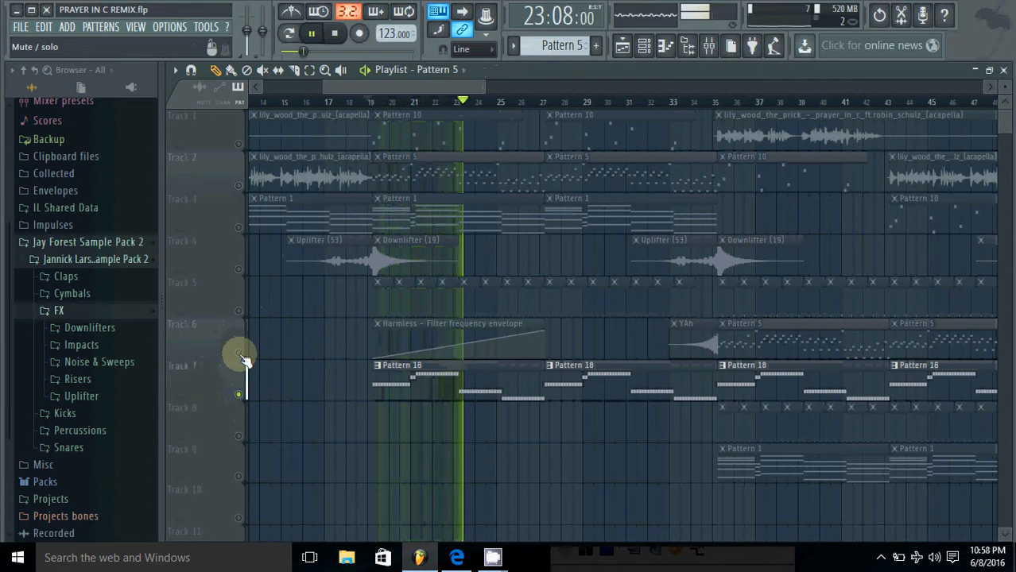
click(687, 45)
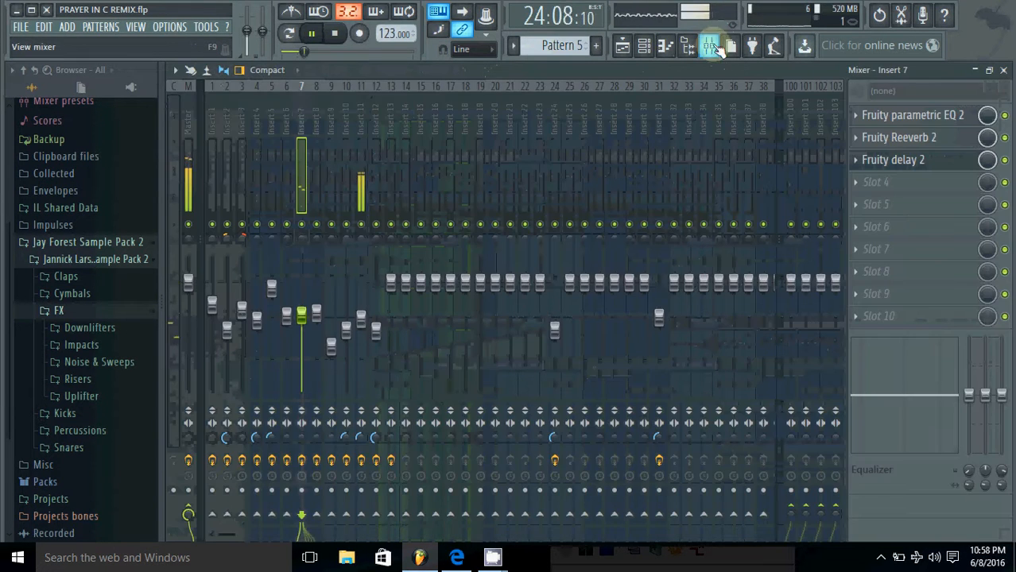
key(space)
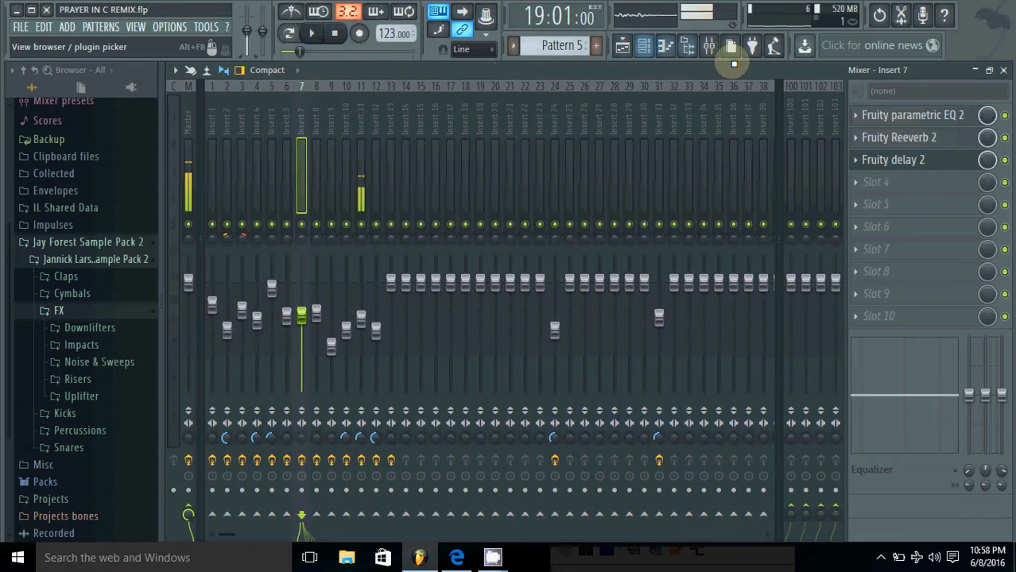
click(708, 46)
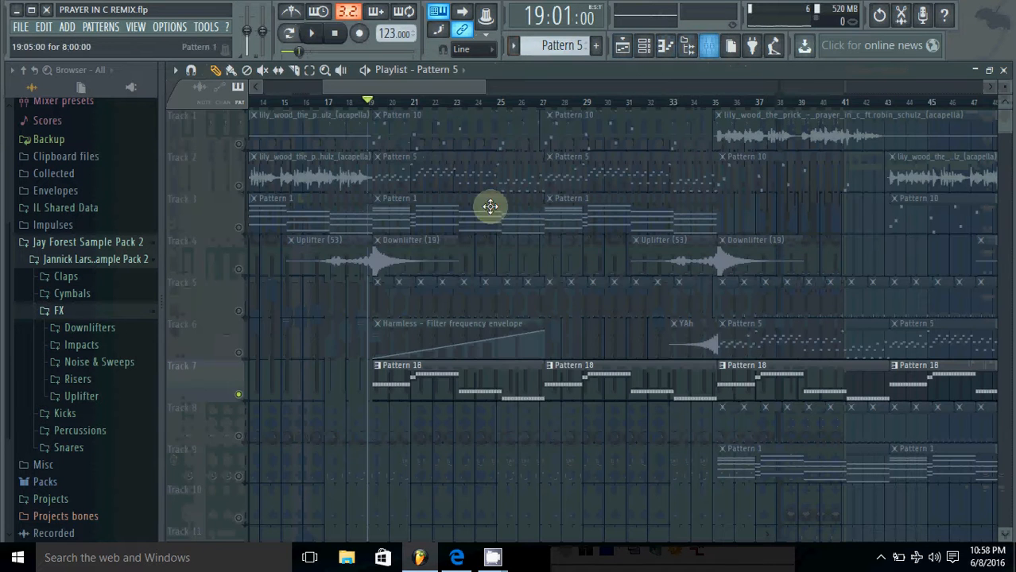
- Check the Pattern 5 channels and the Insert 7 effects in the mixer, and unsolo Track 7 in the playlist
click(666, 45)
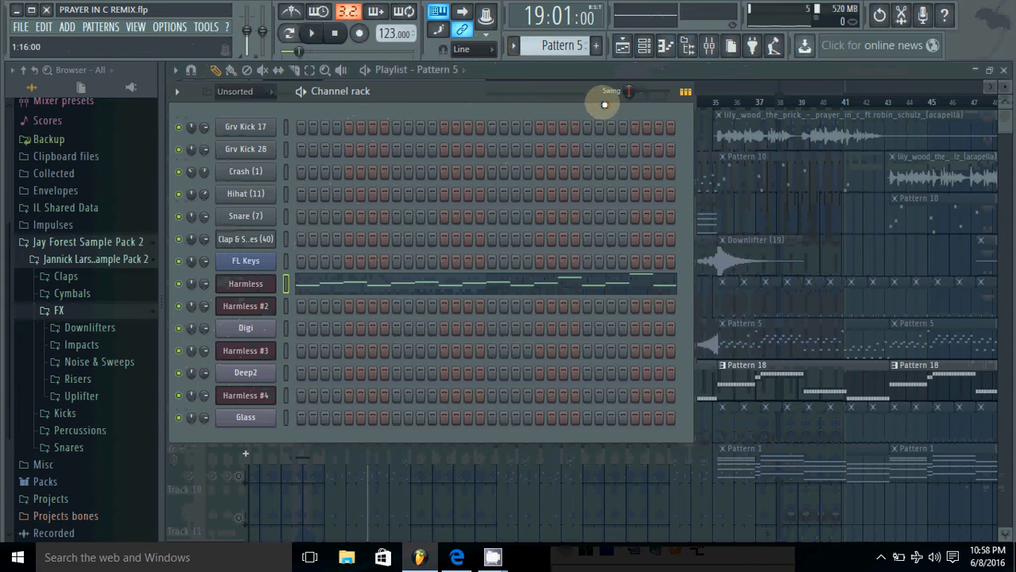
click(708, 46)
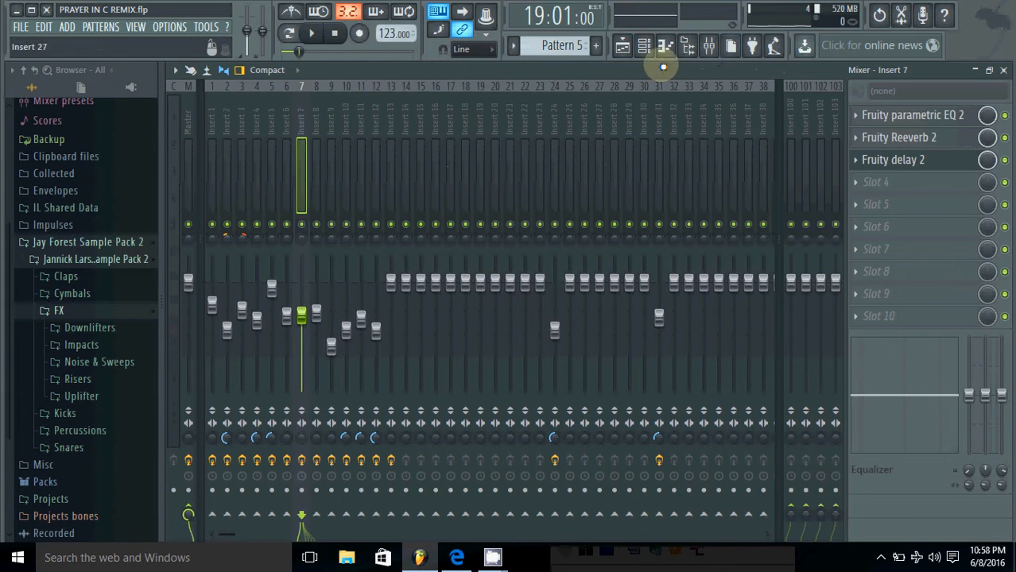
click(626, 45)
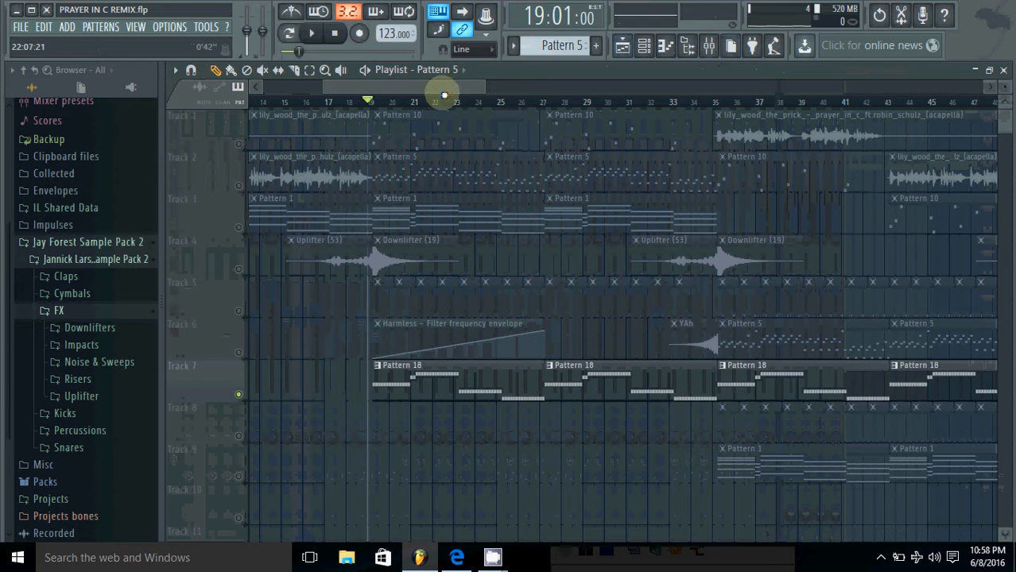
mouse_move(447, 91)
mouse_down()
mouse_move(458, 91)
mouse_move(445, 94)
mouse_up()
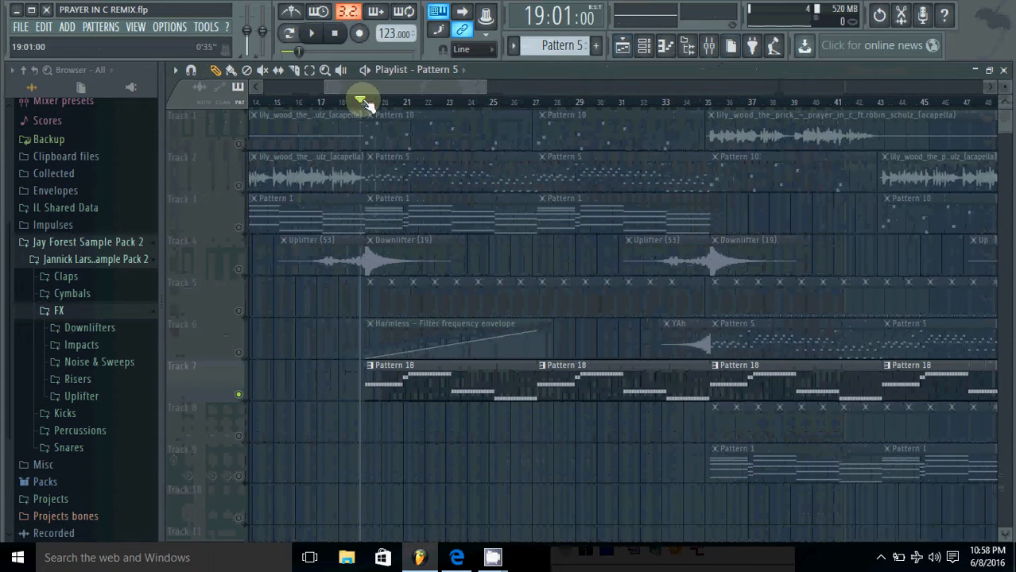
right_click(238, 394)
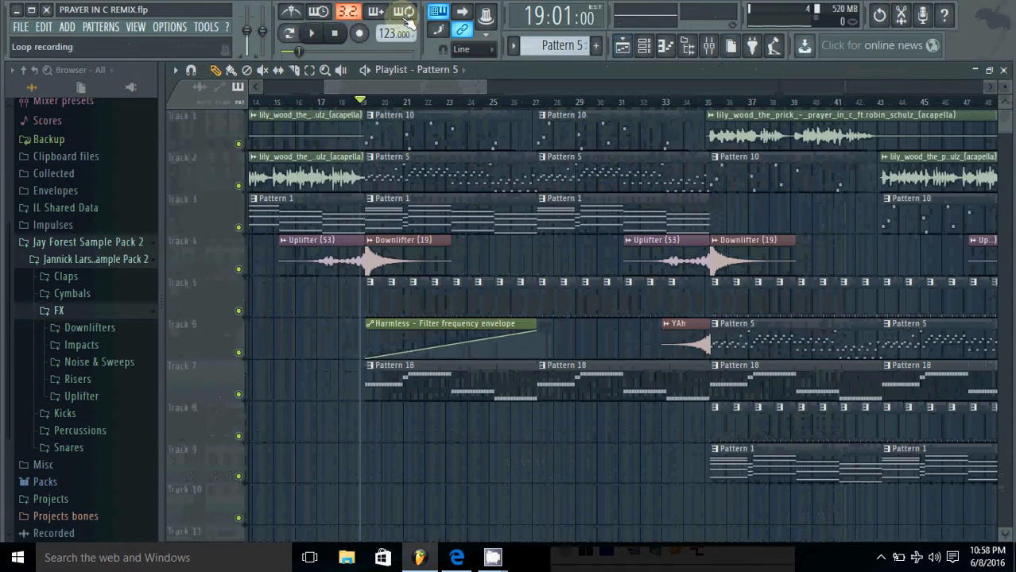
- Play the full arrangement from bar 34 through the section after bar 43 with all tracks audible, and stop playback
key(space)
click(681, 102)
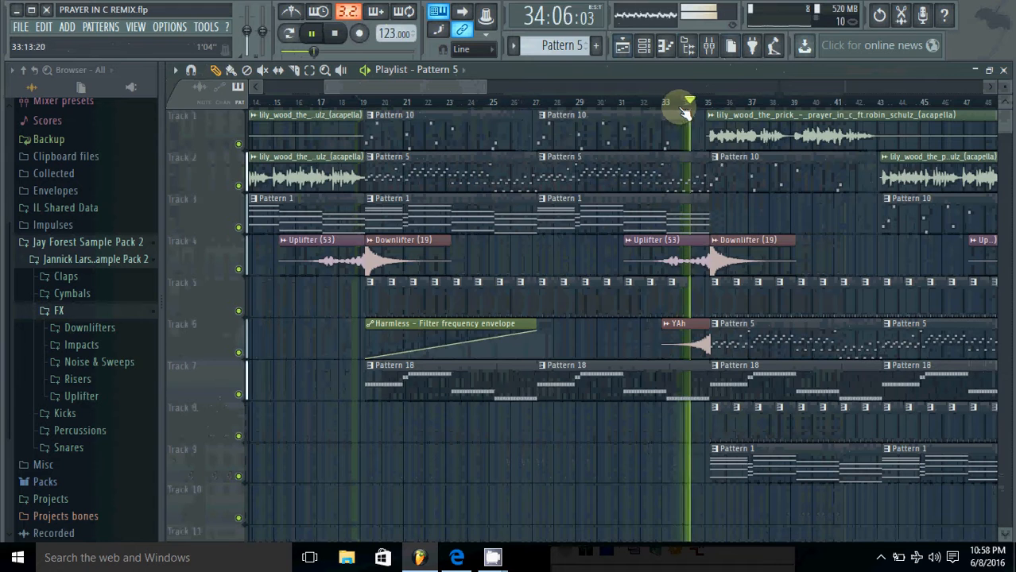
drag(431, 89, 519, 80)
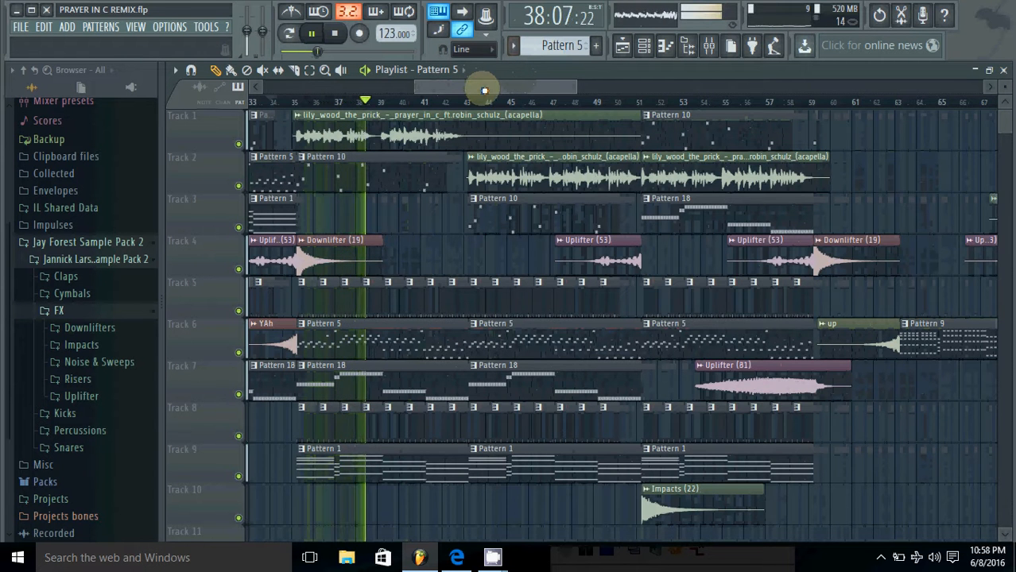
drag(484, 90, 473, 90)
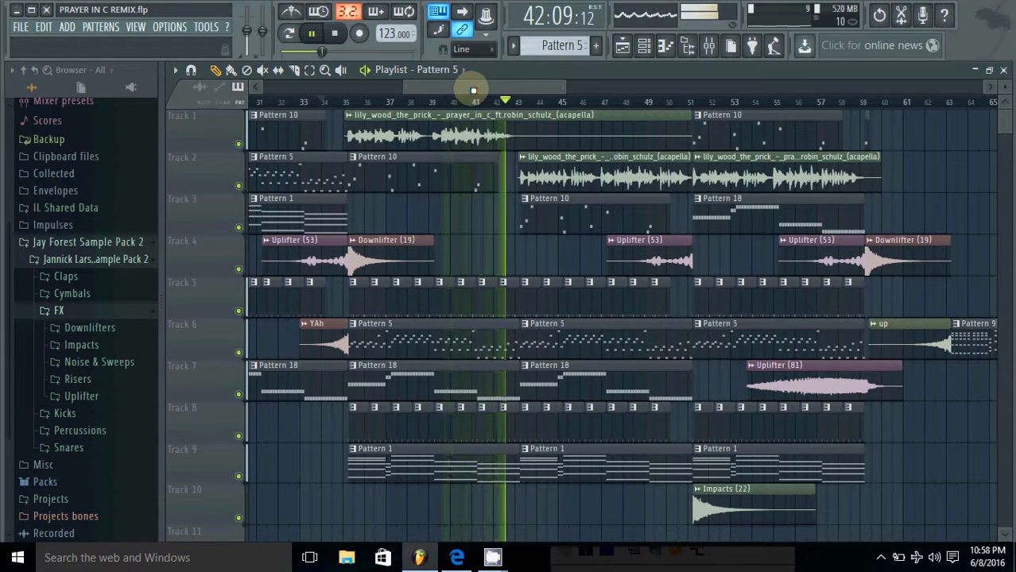
drag(473, 89, 482, 90)
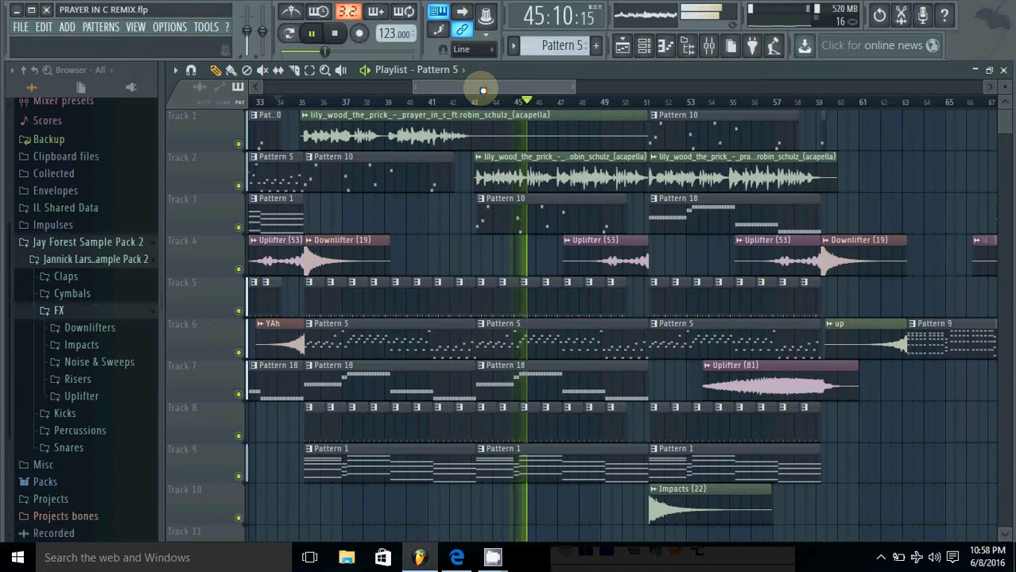
drag(483, 89, 486, 91)
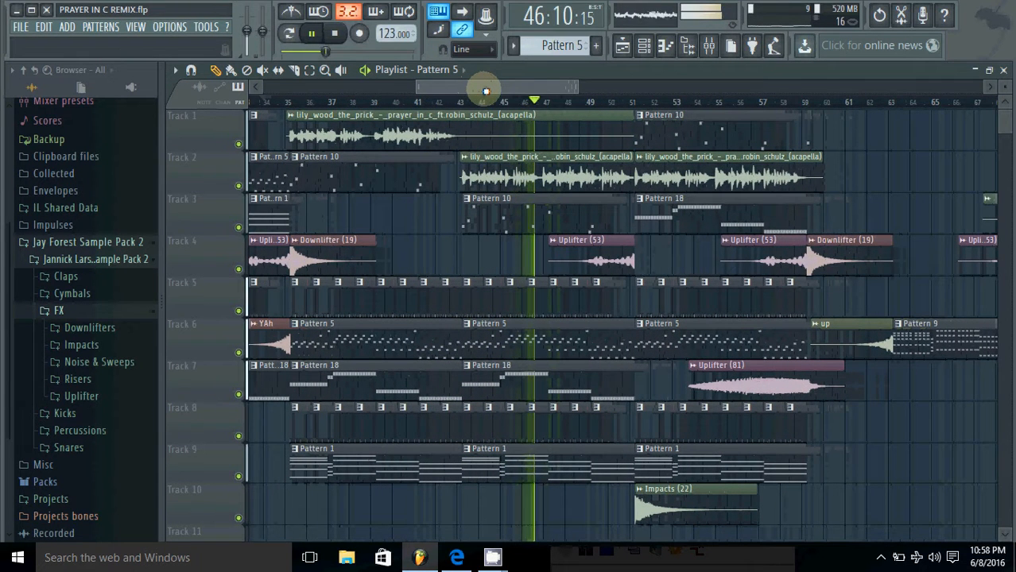
click(340, 40)
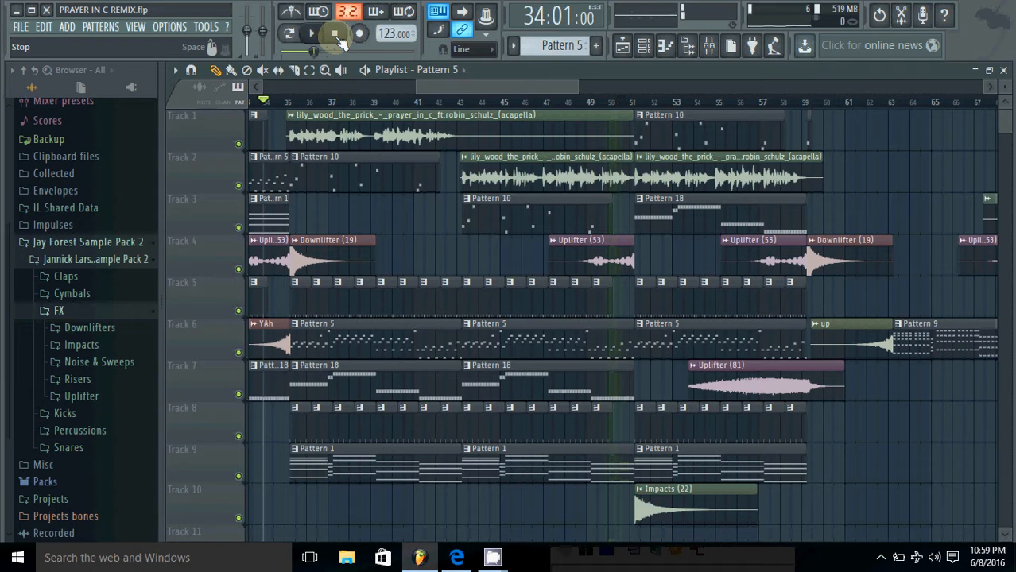
- Show Pattern 3's kick, hihat, snare and clap steps in the channel rack, play the pattern alone, and return to the playlist
drag(522, 86, 471, 91)
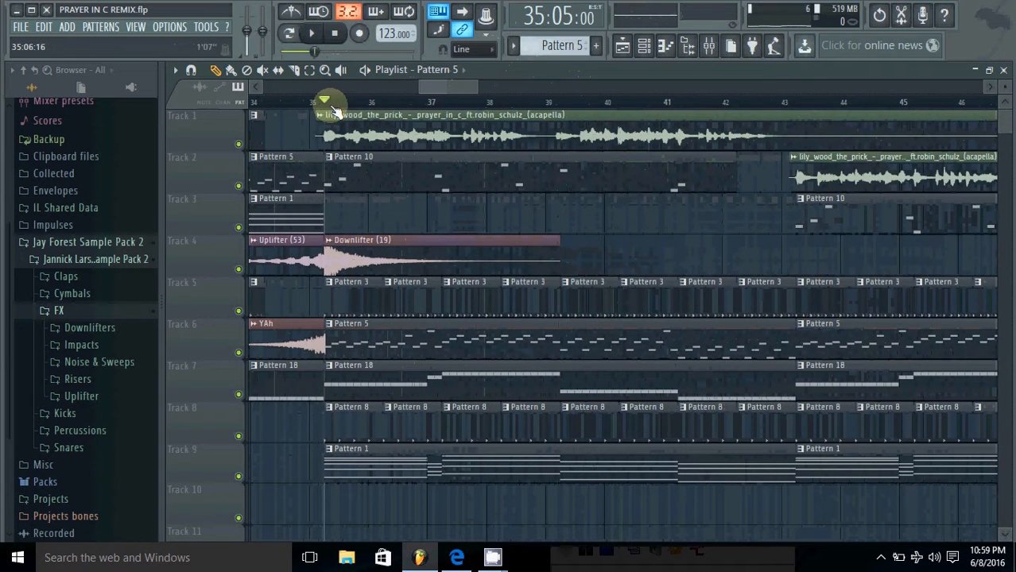
double_click(352, 306)
click(645, 45)
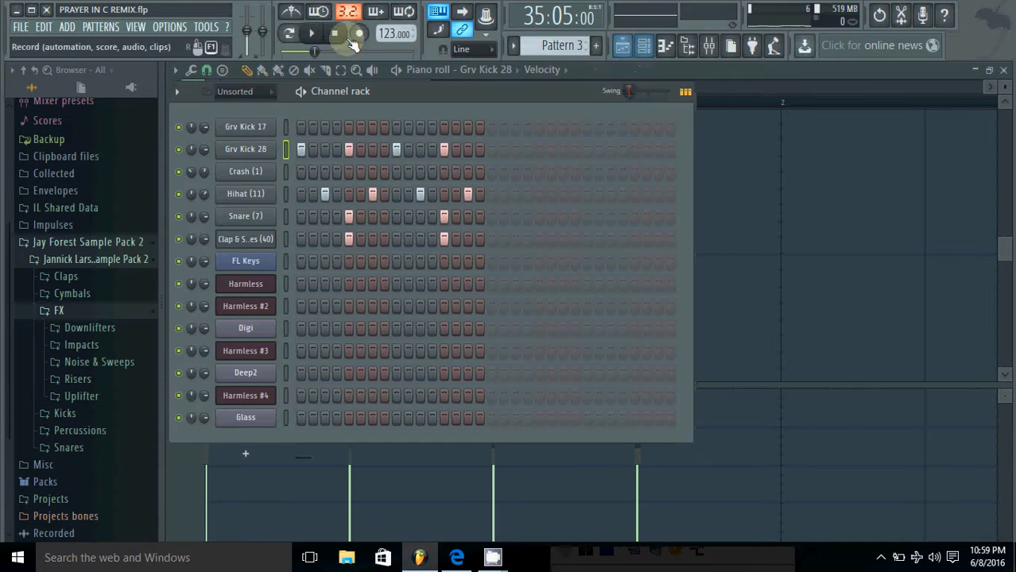
click(314, 34)
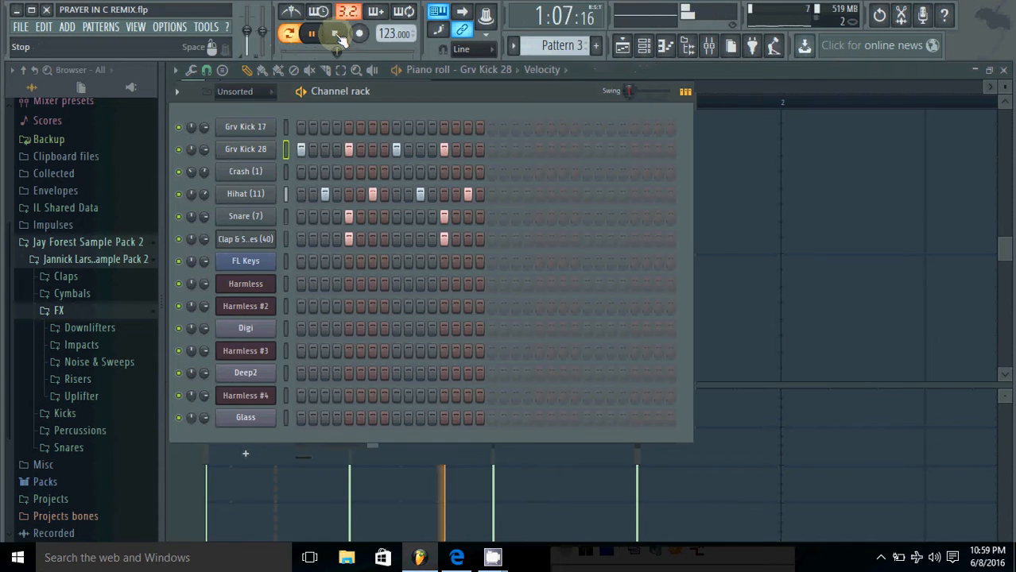
click(335, 34)
click(643, 45)
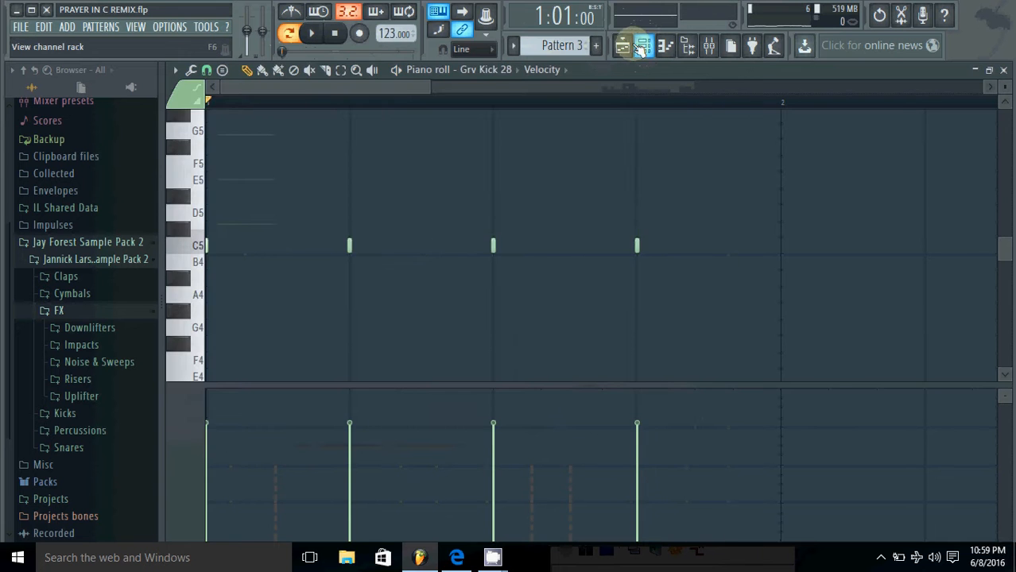
click(622, 45)
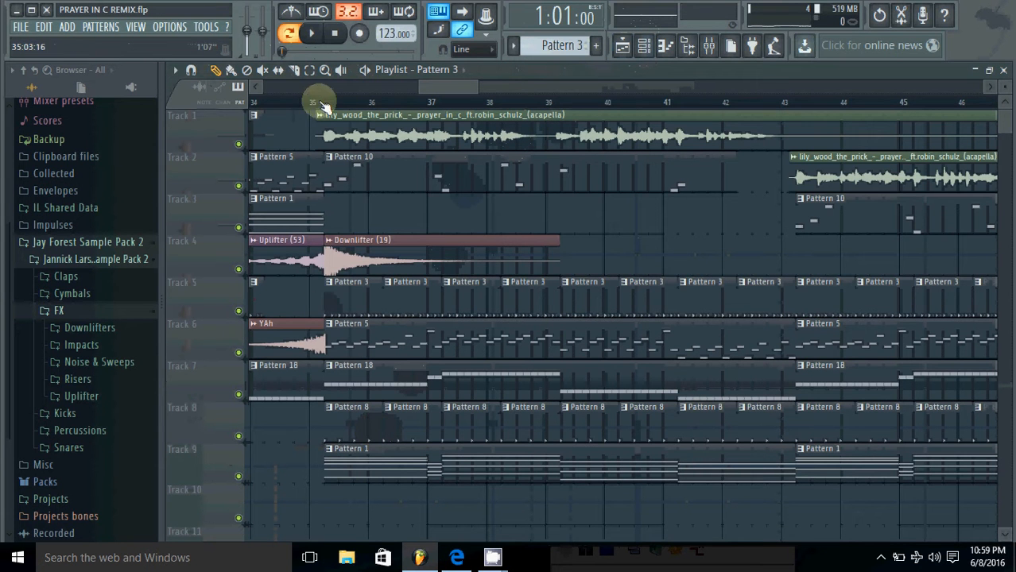
- Solo Track 8 to hear Pattern 8 briefly from bar 35, and unsolo it
right_click(238, 436)
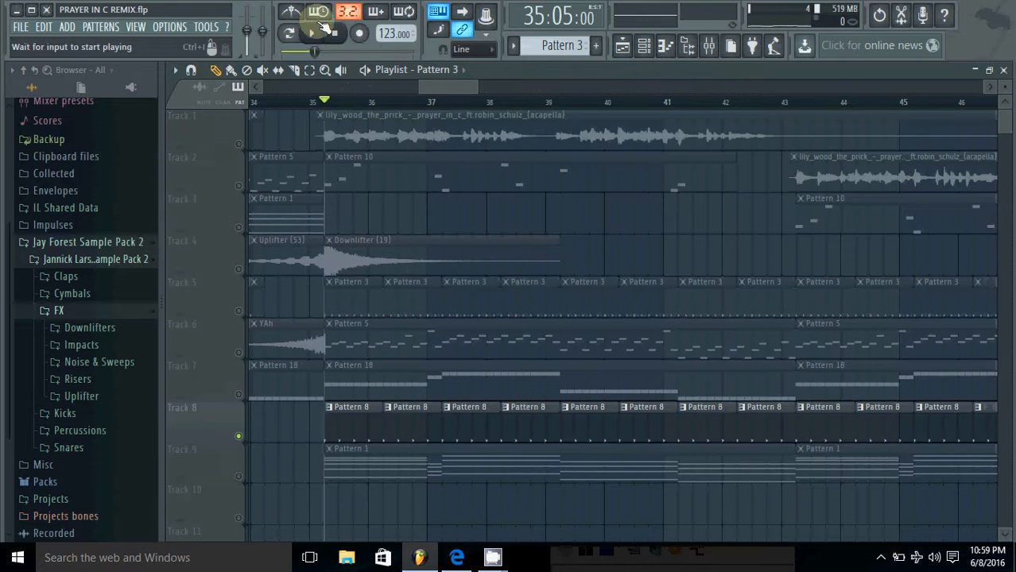
click(320, 30)
click(332, 32)
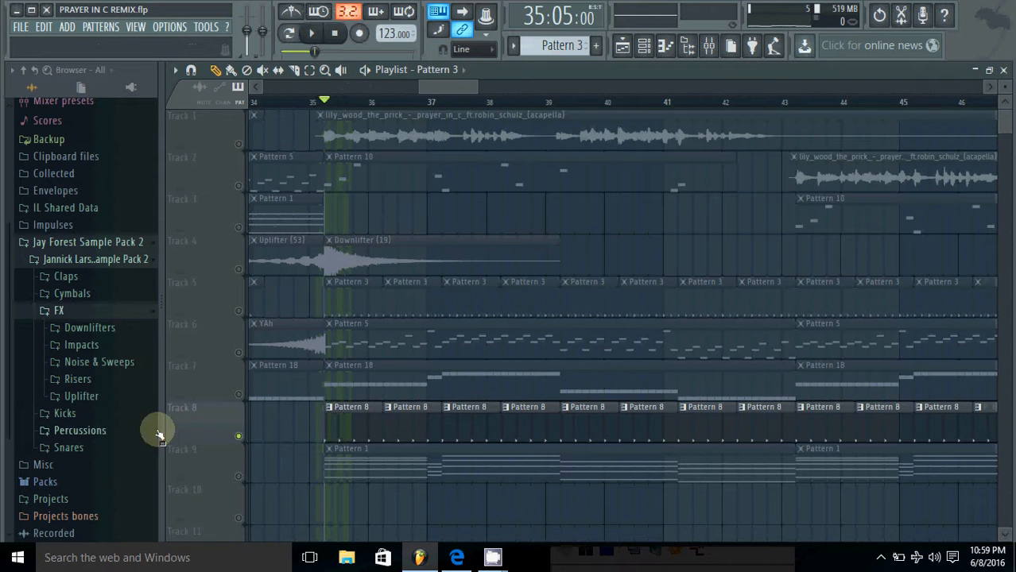
right_click(238, 436)
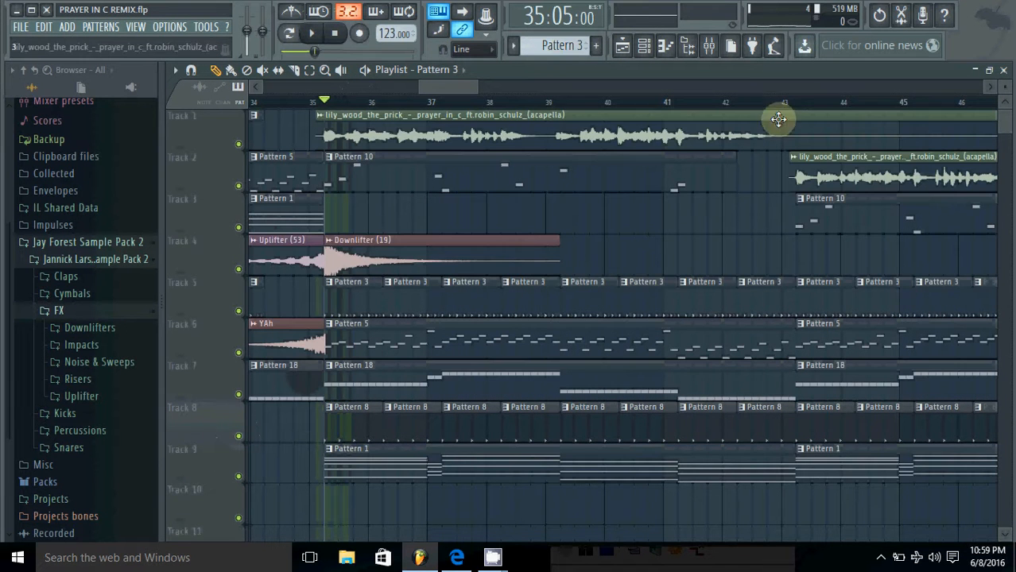
- Play the full mix from bar 35 with the mixer levels in view, and stop playback
click(709, 48)
click(312, 32)
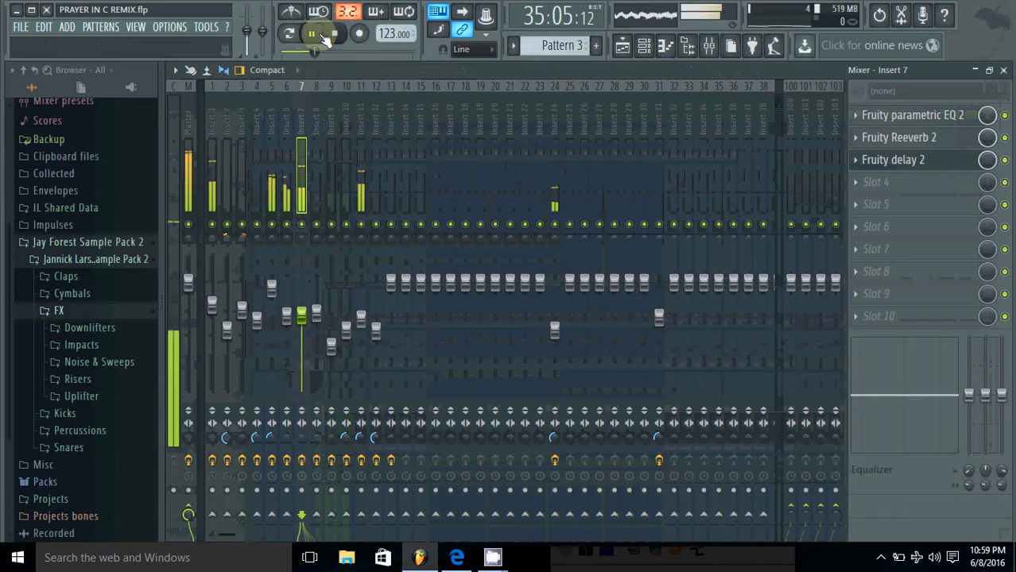
click(335, 32)
- Examine the Grv Kick 17 sampler settings and the Fruity peak controller on its mixer track, Insert 13, and return to the playlist
click(687, 46)
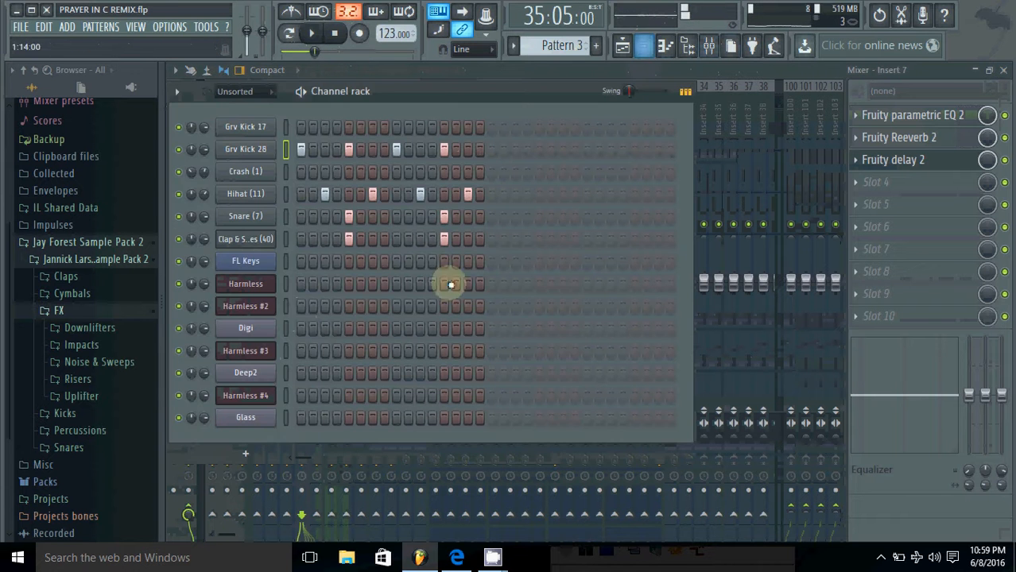
click(244, 127)
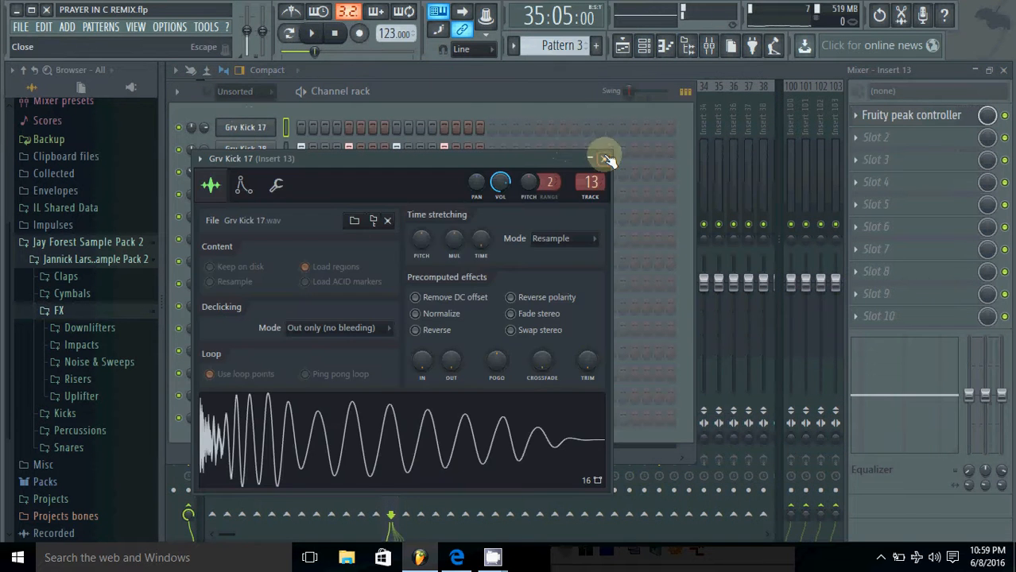
click(614, 142)
click(709, 46)
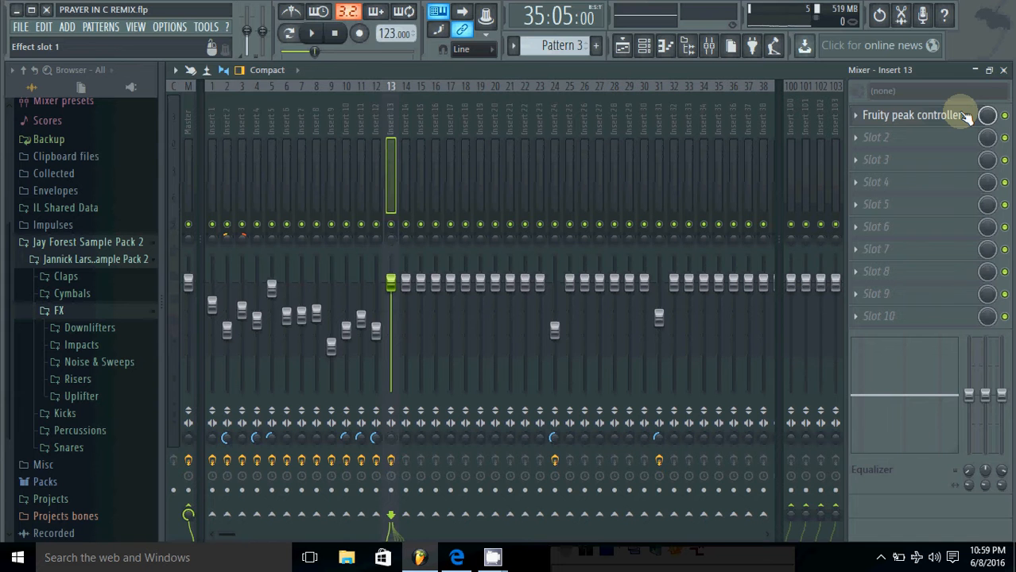
click(622, 45)
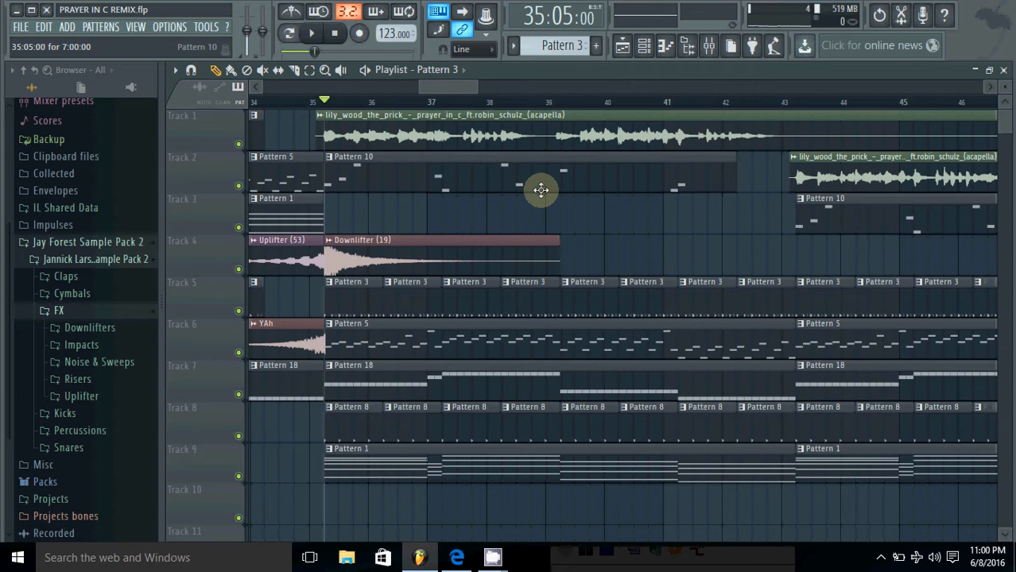
- Play the arrangement from bar 51 through the Uplifter and Downlifter samples to bar 63, and stop playback
mouse_move(449, 94)
mouse_down()
mouse_move(554, 96)
mouse_move(462, 113)
mouse_move(332, 95)
mouse_up()
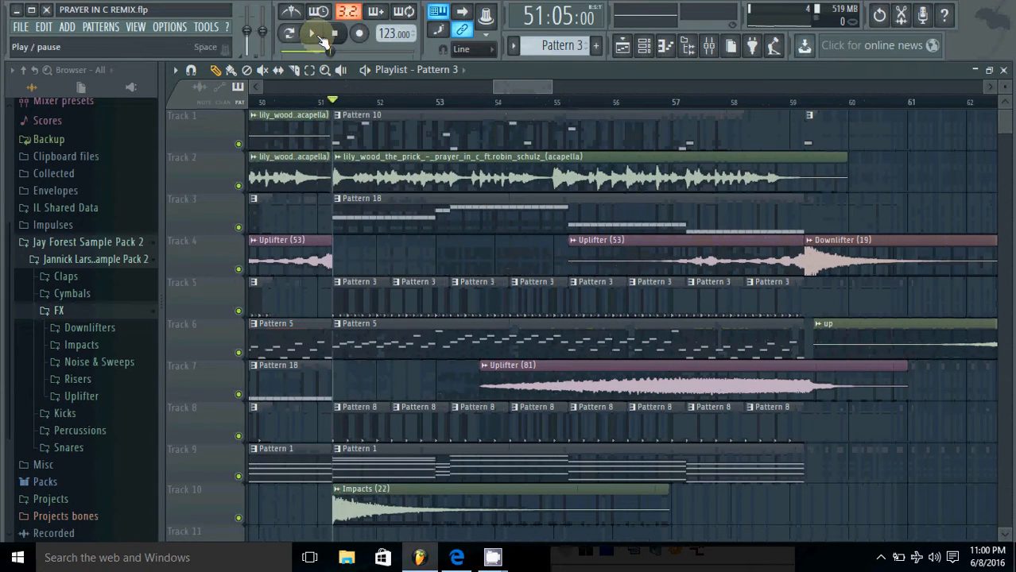
click(315, 34)
click(335, 34)
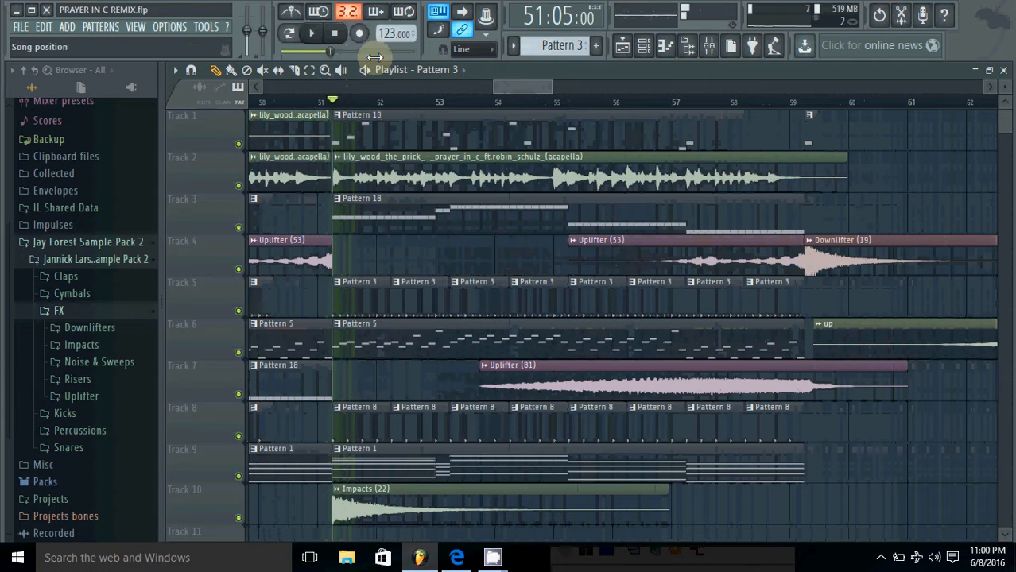
drag(527, 90, 521, 86)
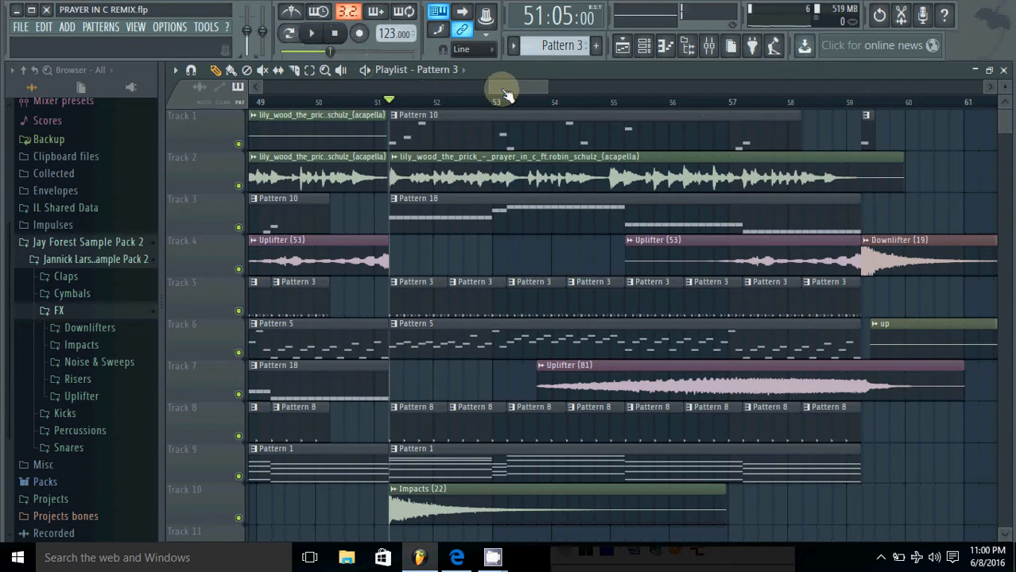
click(313, 34)
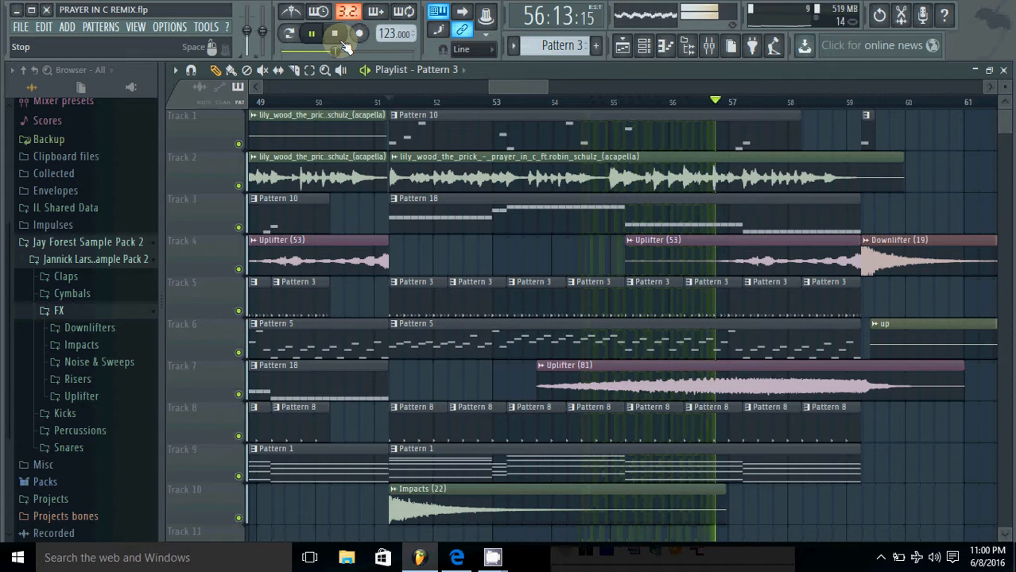
drag(524, 90, 583, 94)
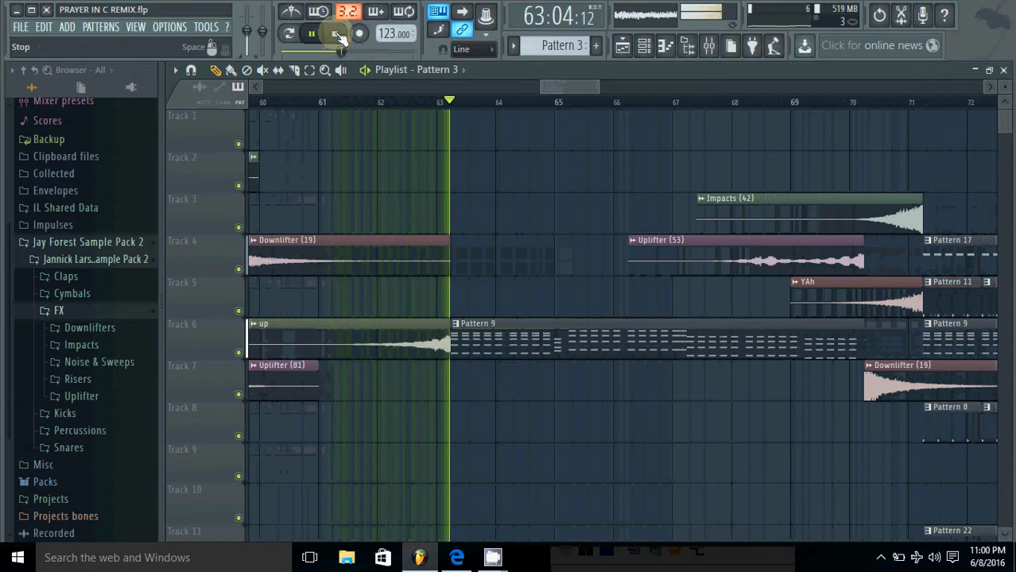
click(337, 34)
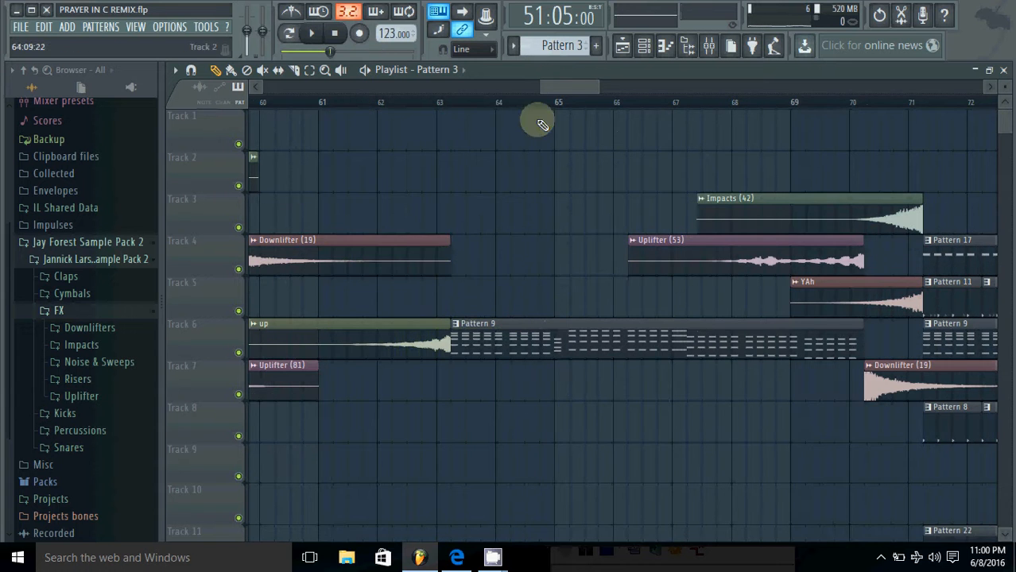
- Play the arrangement from bar 61 through the Pattern 9 break into the second drop at bar 78, and stop playback
mouse_move(571, 91)
mouse_down()
mouse_move(556, 86)
mouse_move(571, 86)
mouse_up()
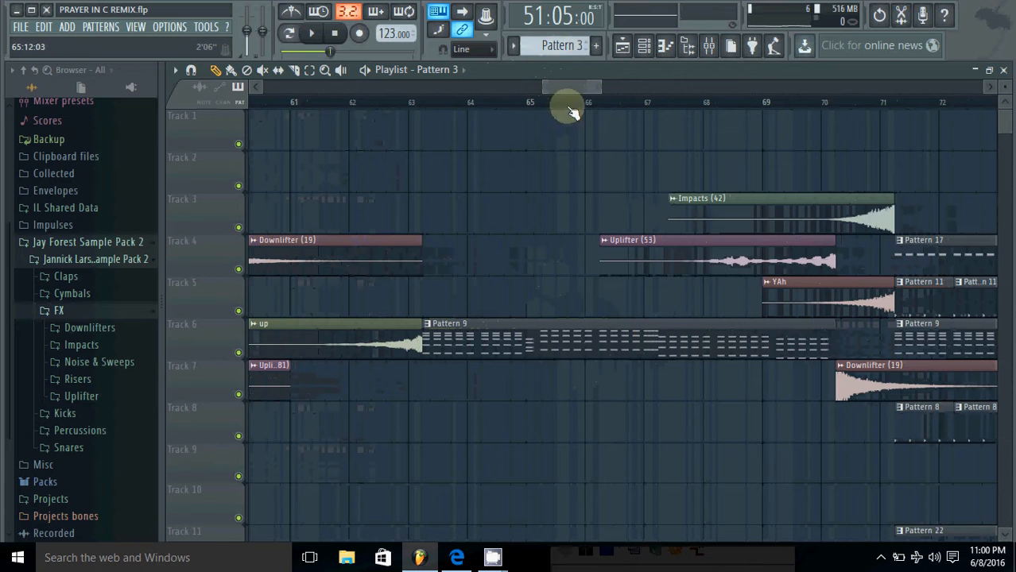
mouse_move(561, 86)
mouse_down()
mouse_move(397, 86)
mouse_move(697, 89)
mouse_move(557, 87)
mouse_up()
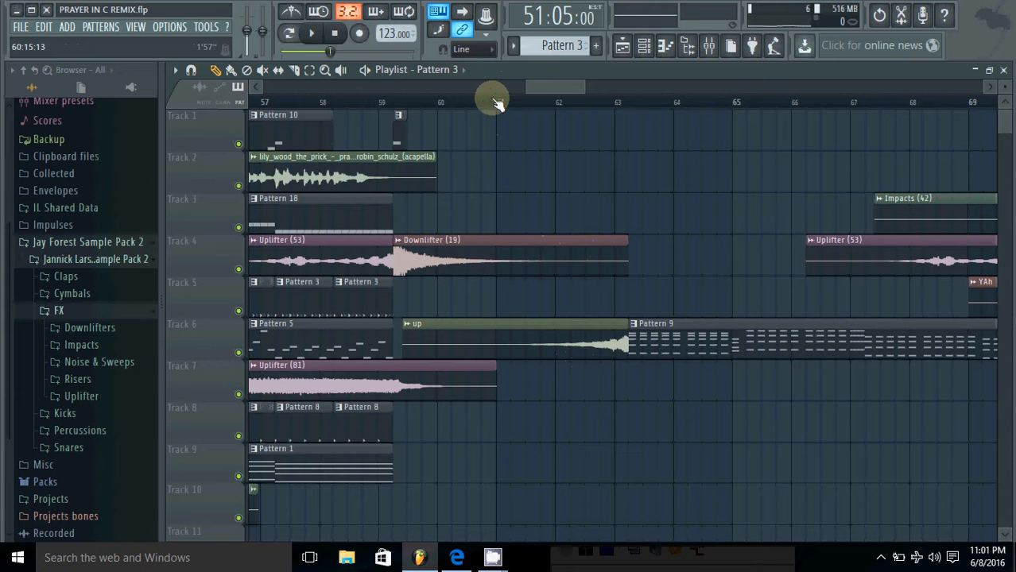
click(313, 33)
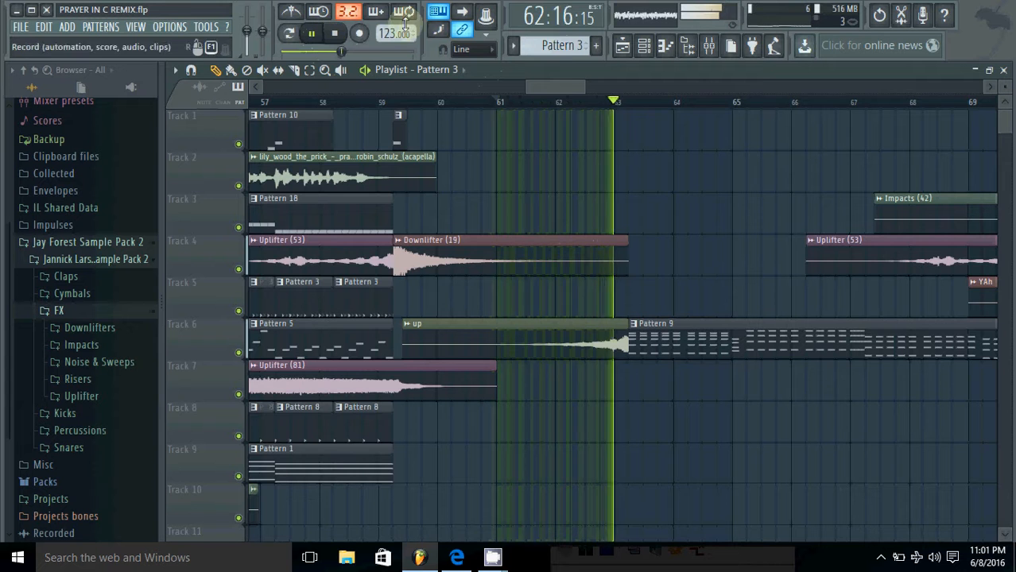
drag(556, 84, 571, 92)
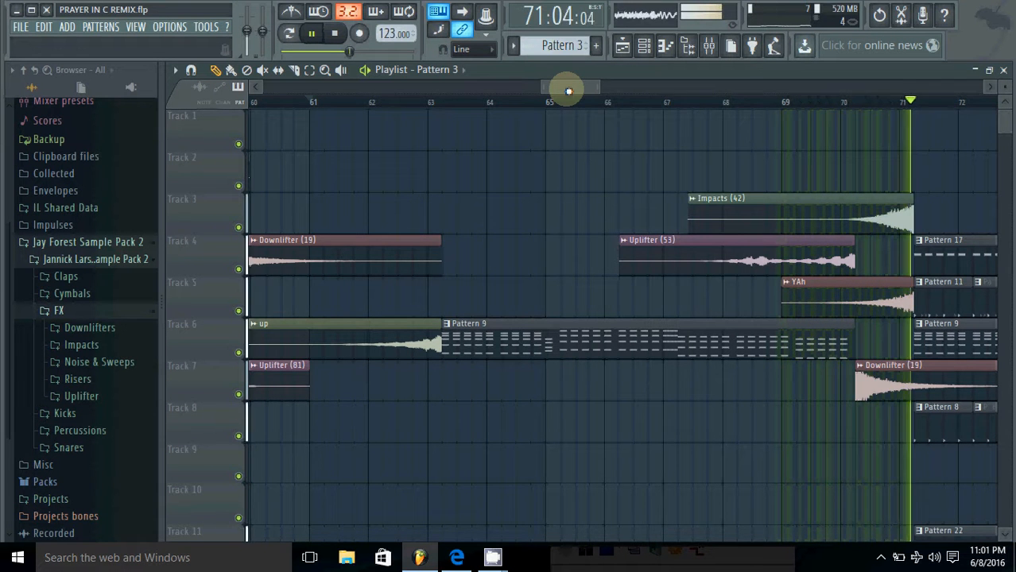
drag(567, 91, 613, 86)
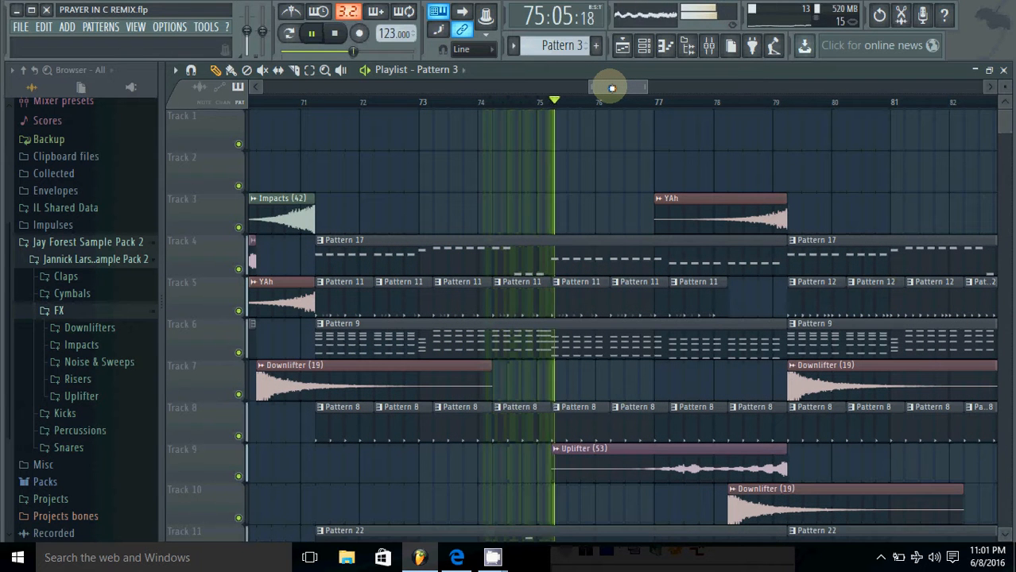
drag(612, 87, 628, 72)
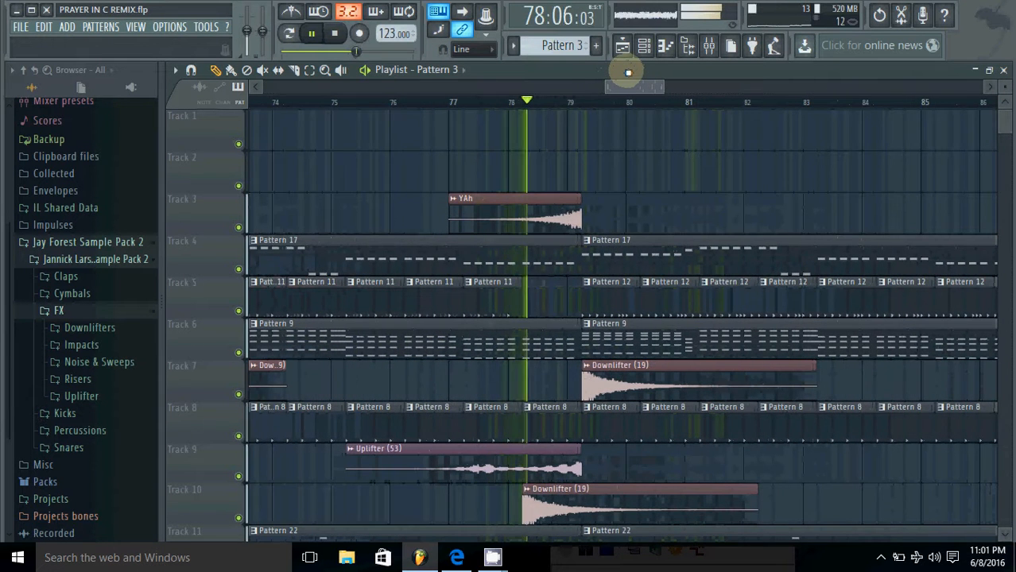
click(336, 33)
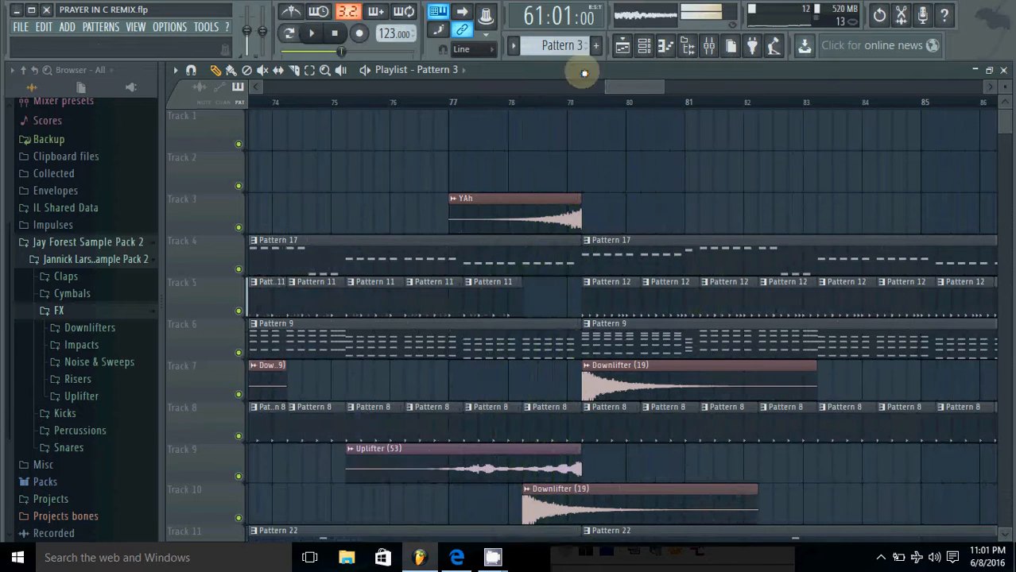
- Open the Pattern 9 clip in the piano roll and play its Harmless #3 chords from the beginning in pattern mode
drag(636, 93, 465, 351)
double_click(465, 352)
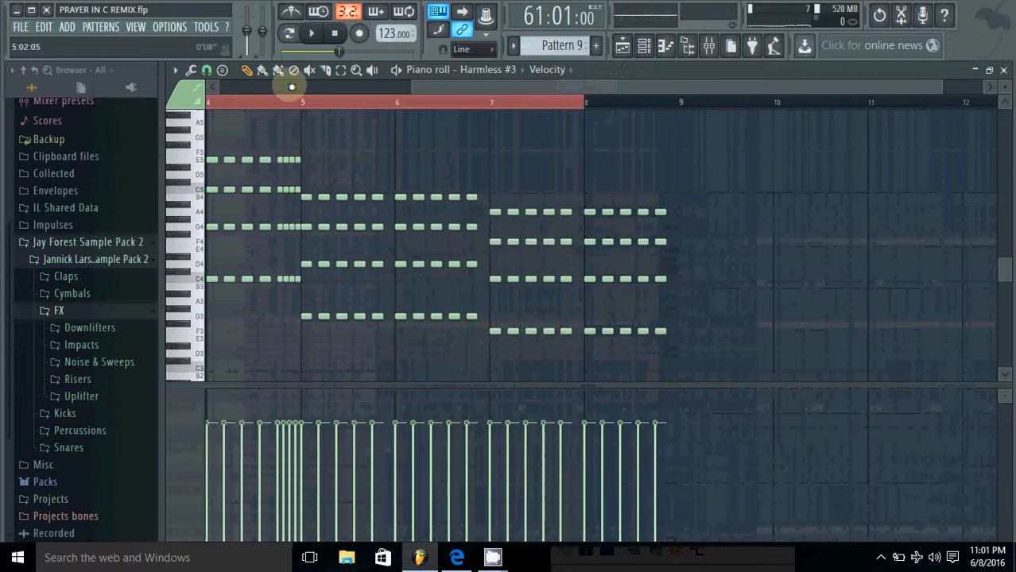
drag(608, 86, 417, 91)
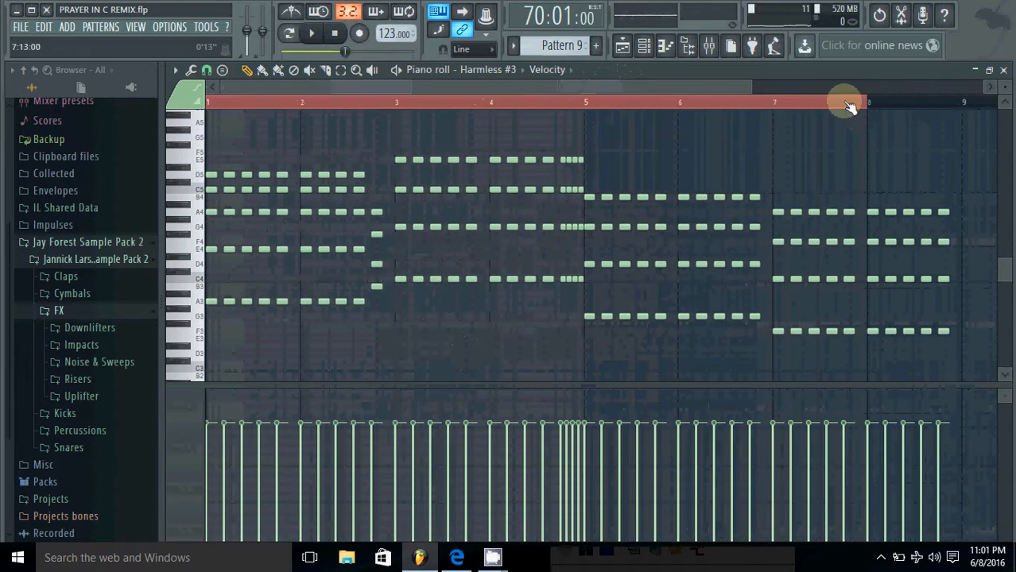
click(845, 102)
click(289, 37)
click(312, 34)
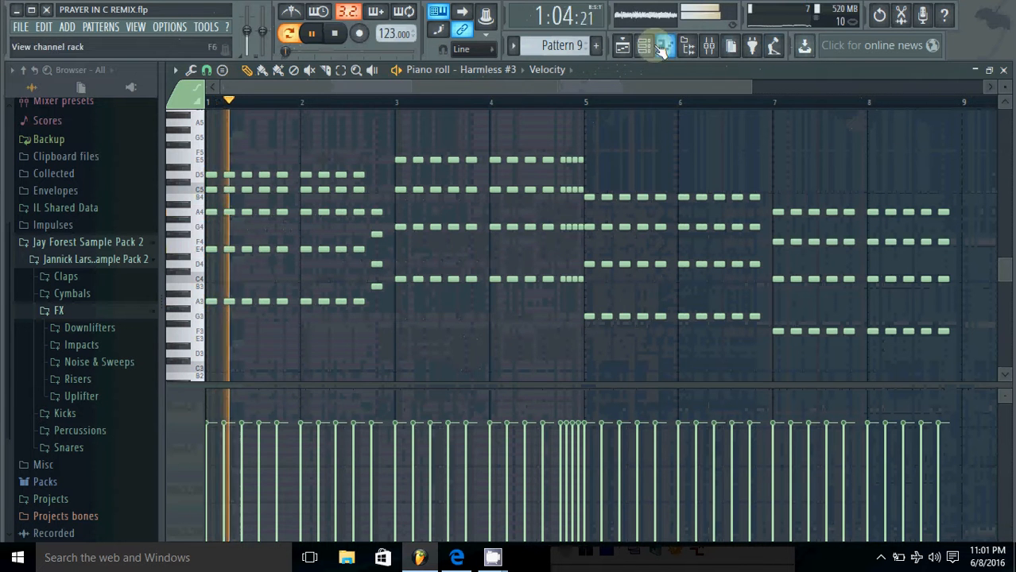
- Examine the Harmless #3 synth settings from the channel rack, stop playback, and close the plugin window
click(646, 46)
click(270, 351)
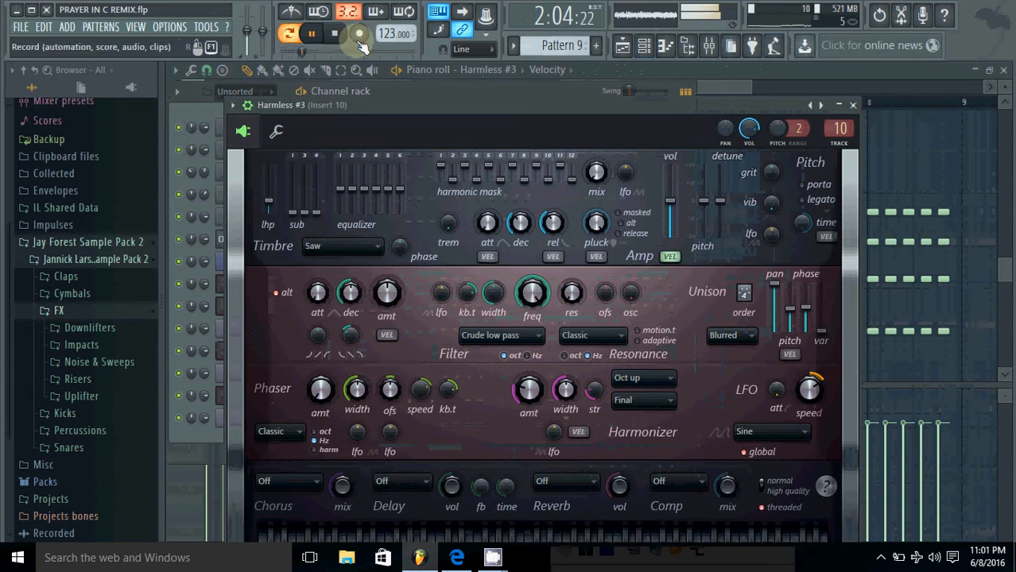
click(334, 34)
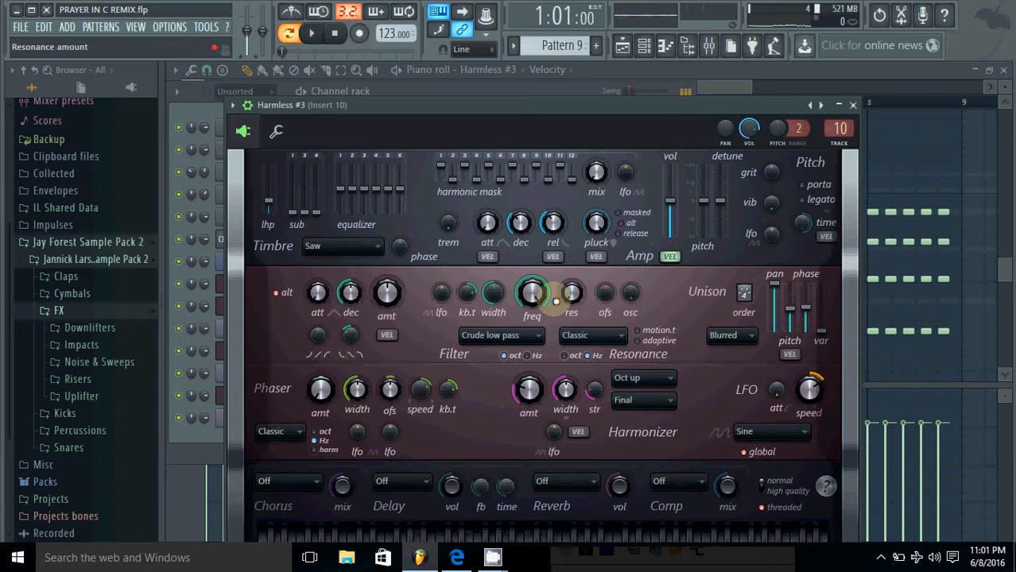
click(854, 105)
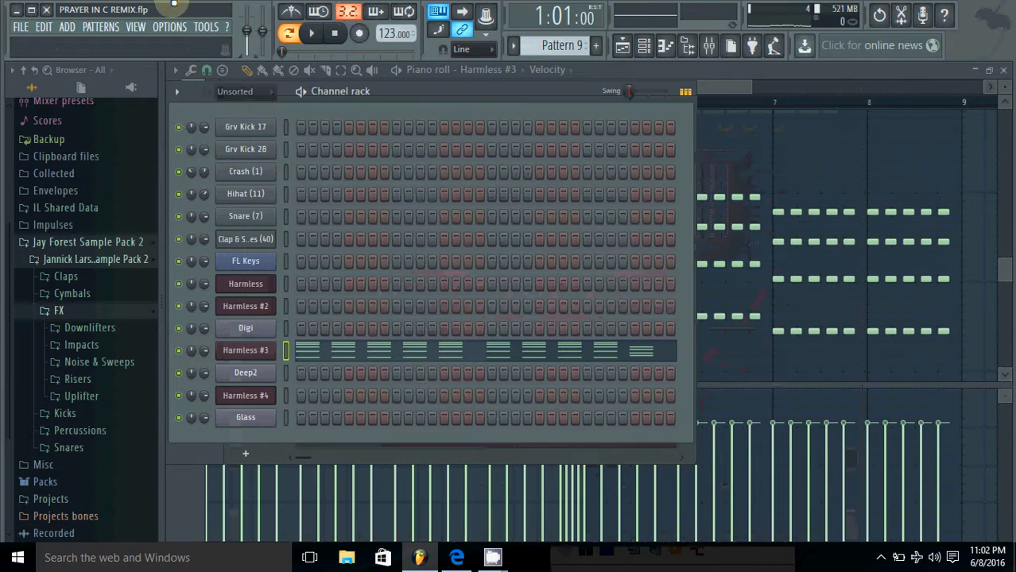
click(337, 37)
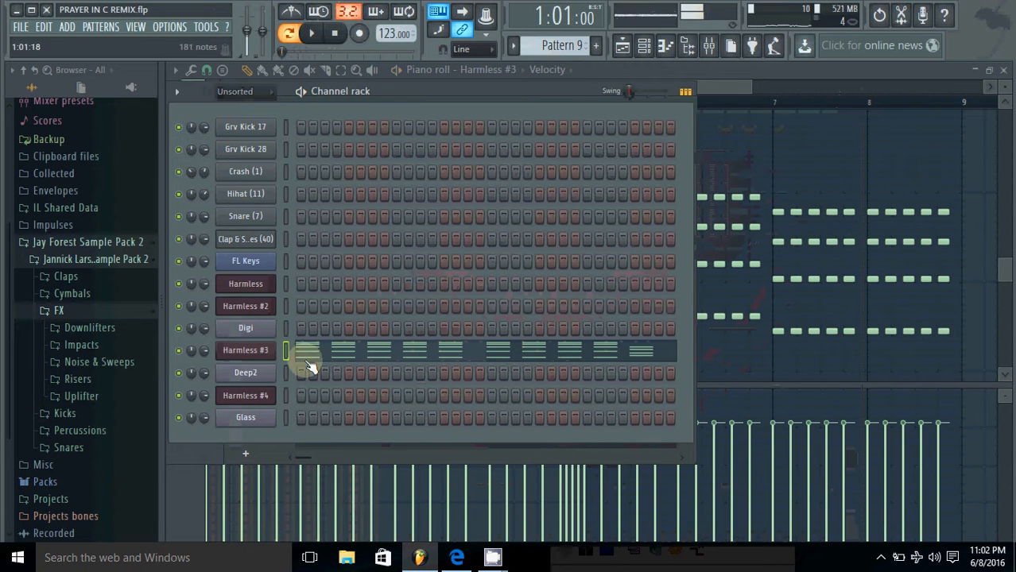
click(251, 350)
click(852, 106)
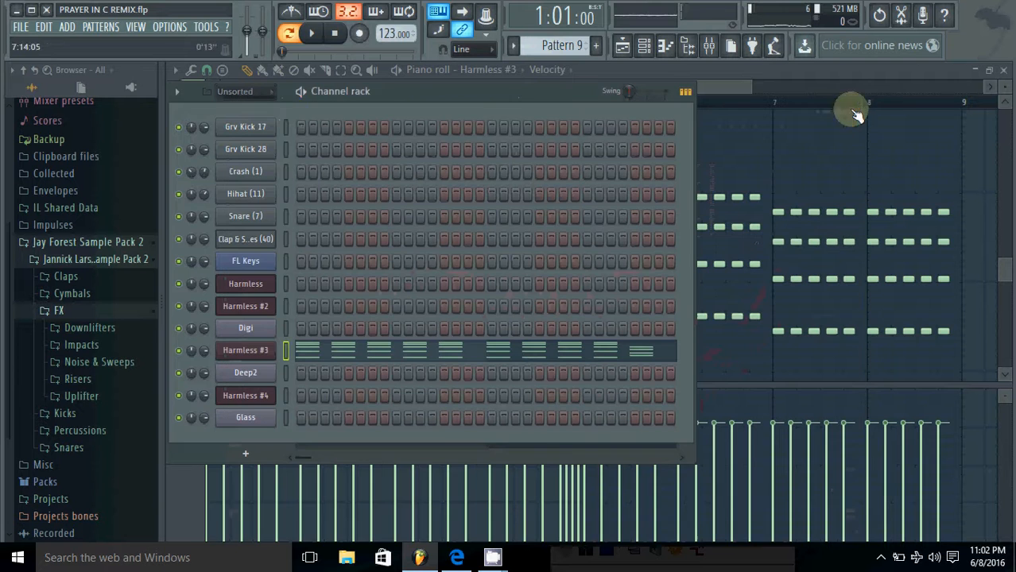
- Play Pattern 9 with the mixer in view, and examine the Fruity parametric EQ 2 on Insert 10 during playback
click(311, 33)
key(F9)
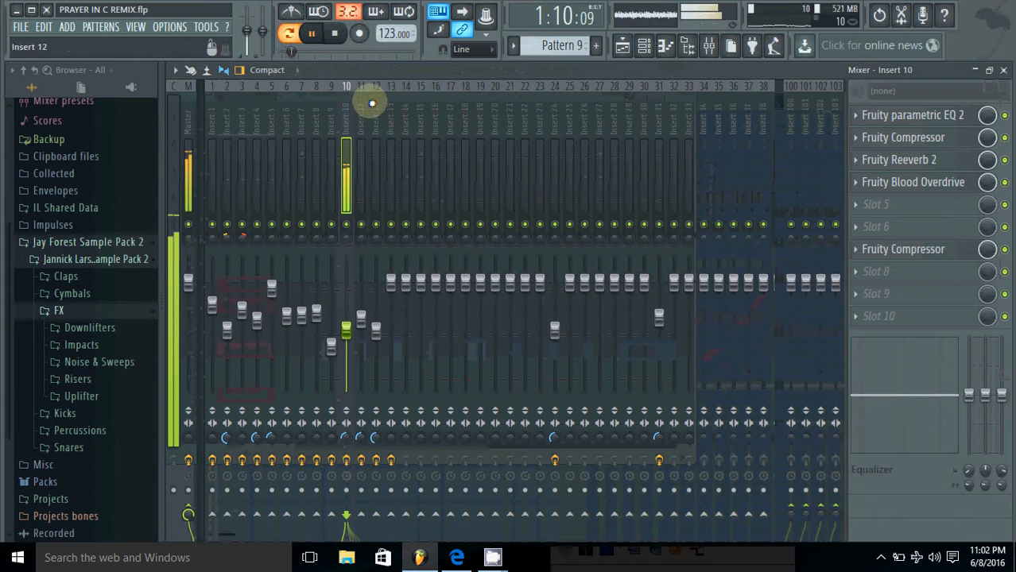
click(334, 32)
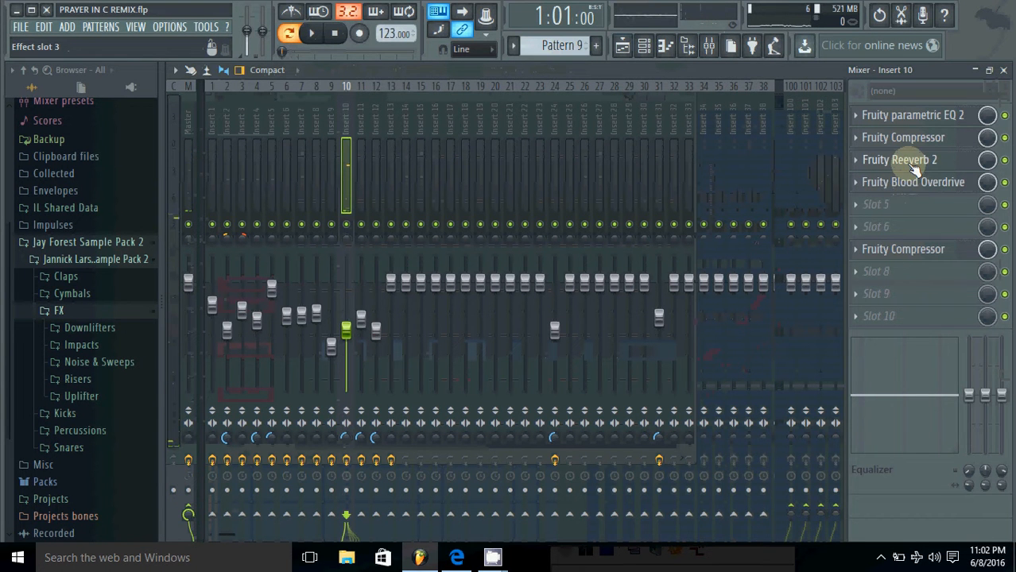
click(938, 117)
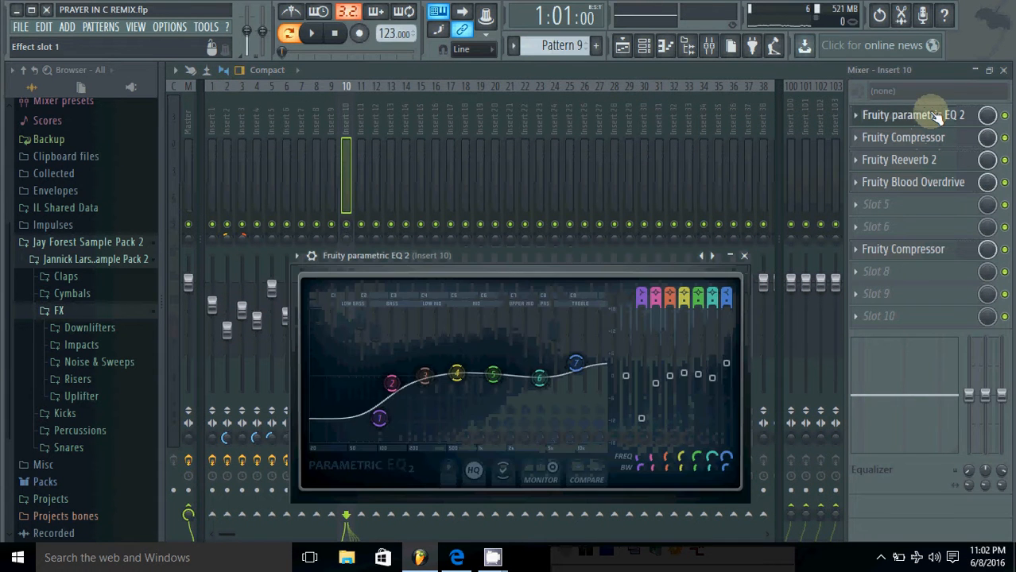
click(312, 32)
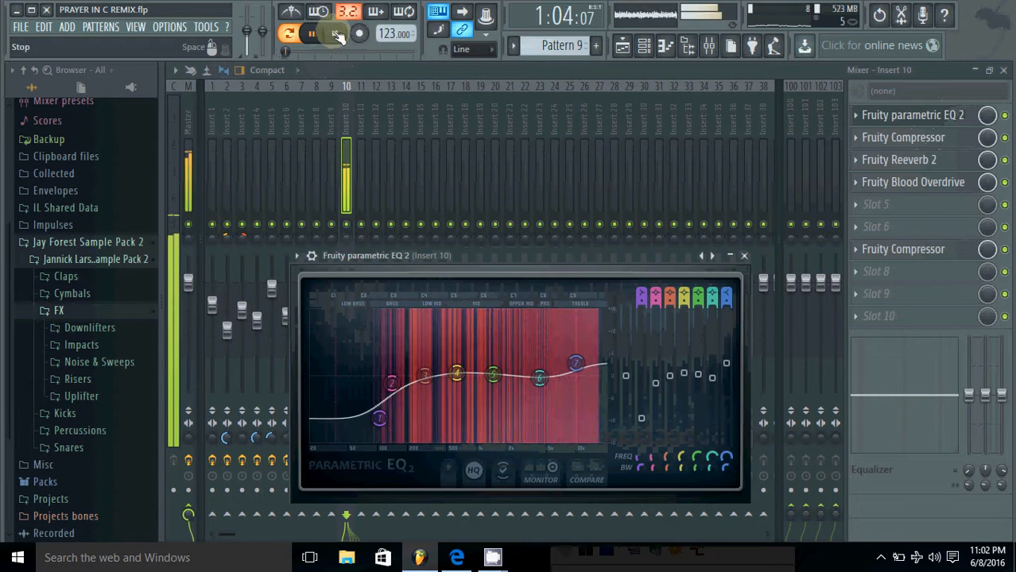
click(335, 32)
click(744, 255)
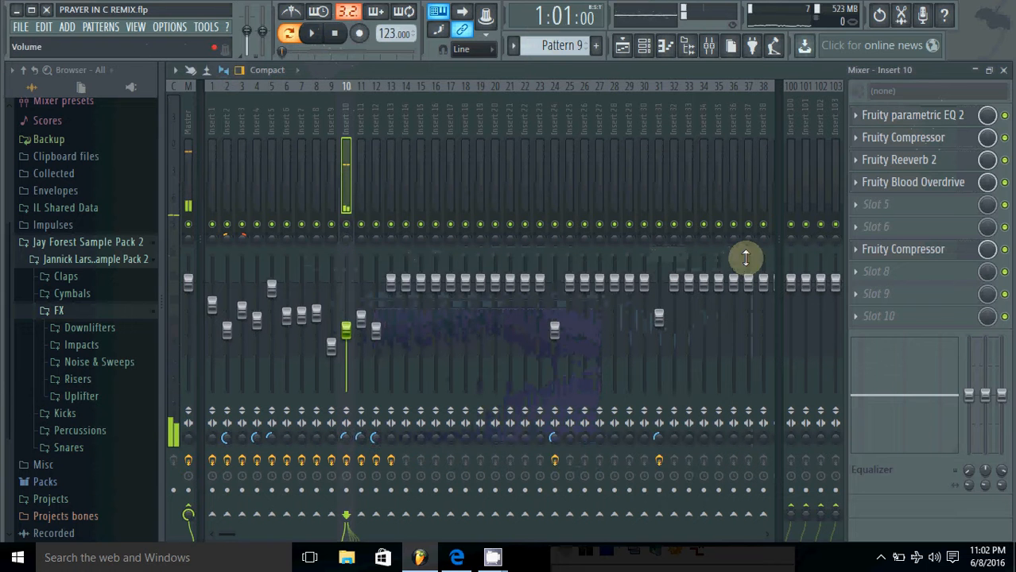
- Inspect the Fruity Compressor in slot 7 of Insert 10 while briefly playing Pattern 9, and return to the playlist
click(881, 251)
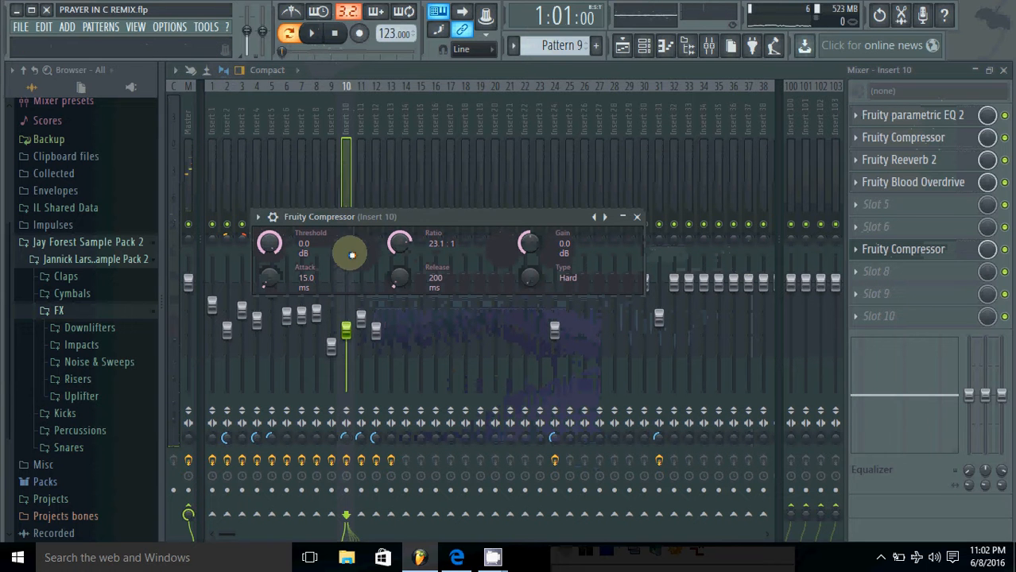
click(313, 36)
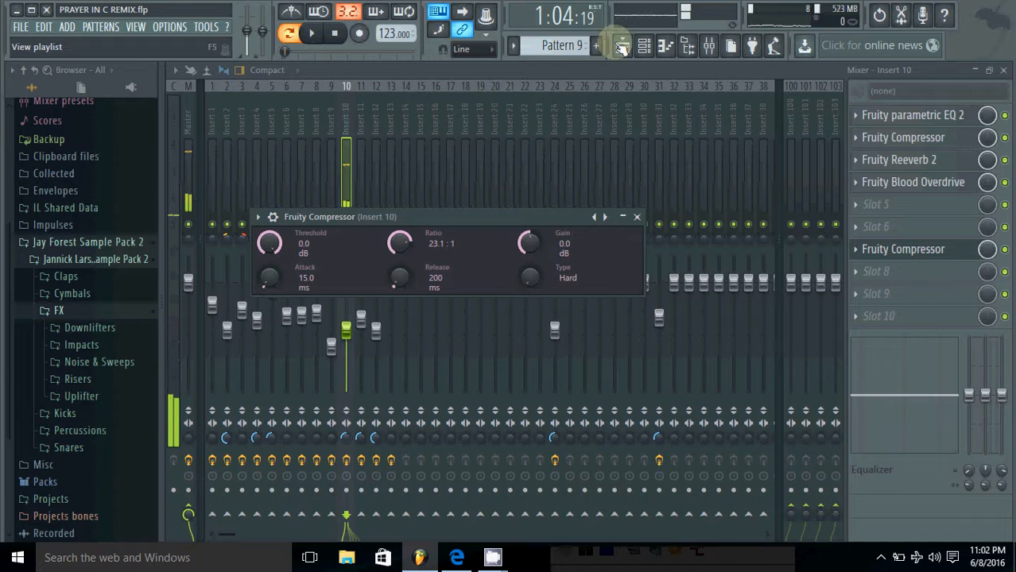
click(623, 46)
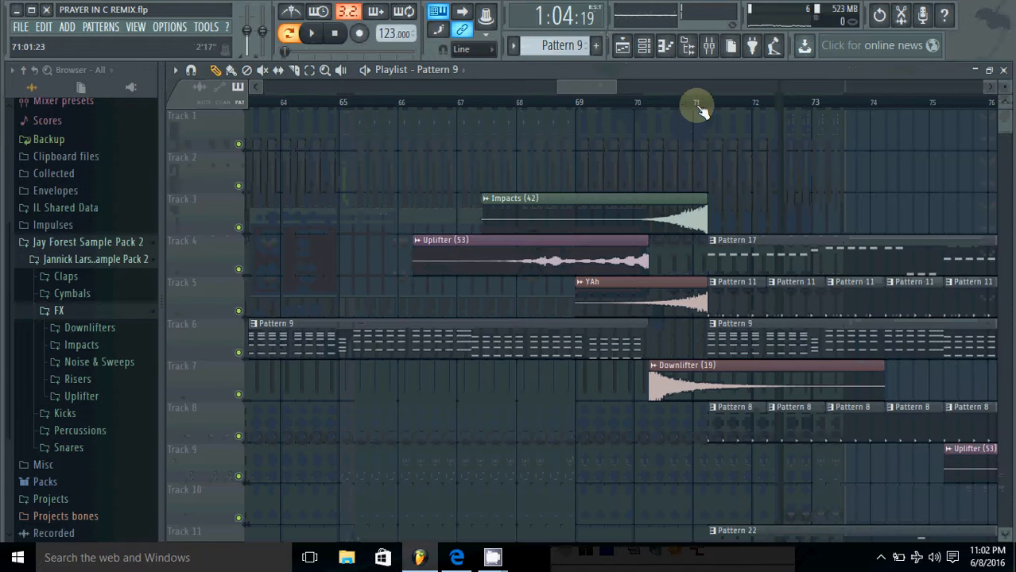
- Play the drop from bar 71 with Insert 10's slot 7 Fruity Compressor open, stop playback, and close the compressor
click(695, 102)
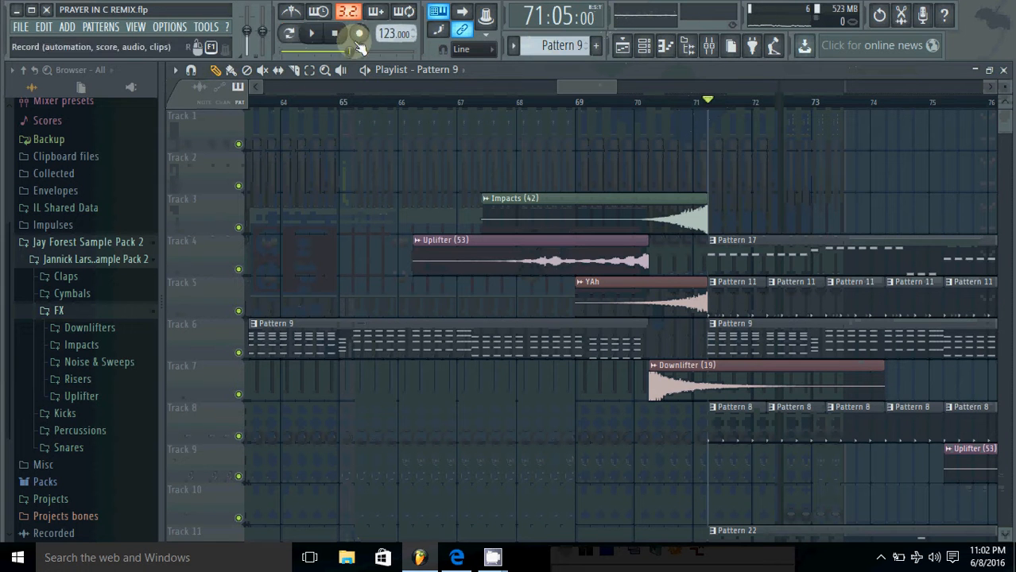
click(688, 46)
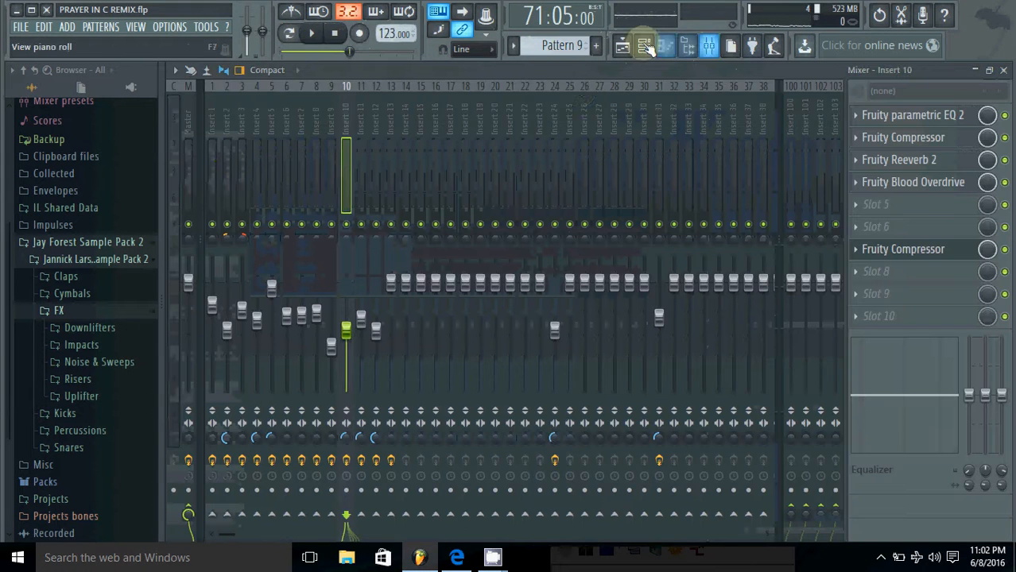
click(312, 33)
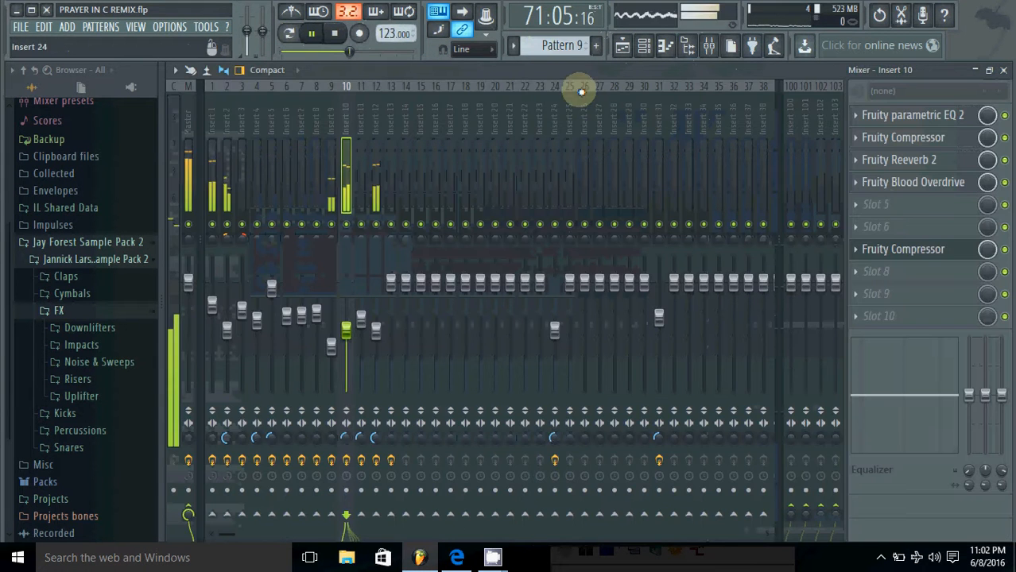
click(890, 253)
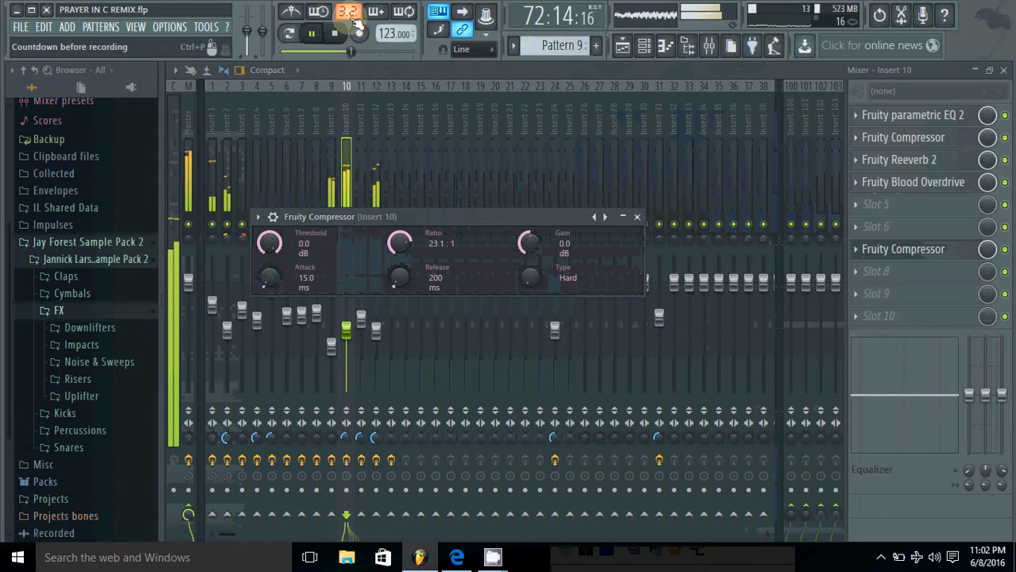
click(339, 33)
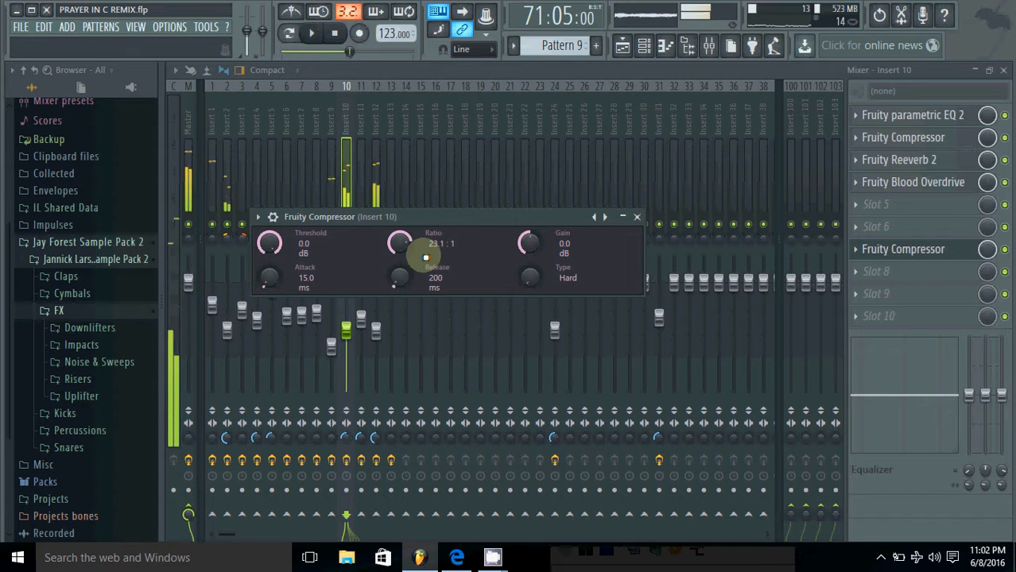
click(637, 216)
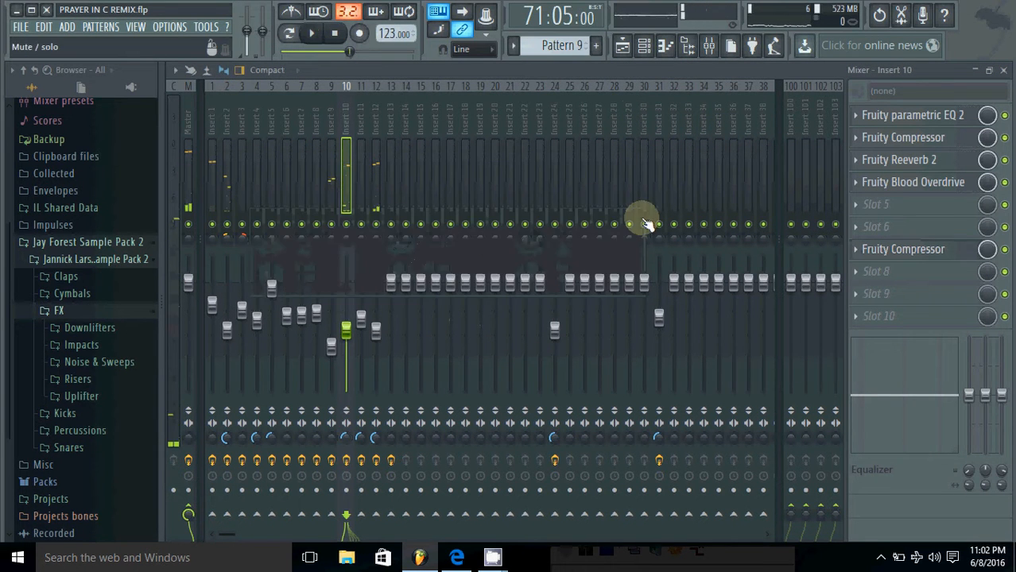
- Open Pattern 11 from the playlist, play its Grv Kick 28 and Crash (1) steps in the channel rack, and show the Crash (1) sampler settings
click(624, 45)
drag(606, 82, 702, 85)
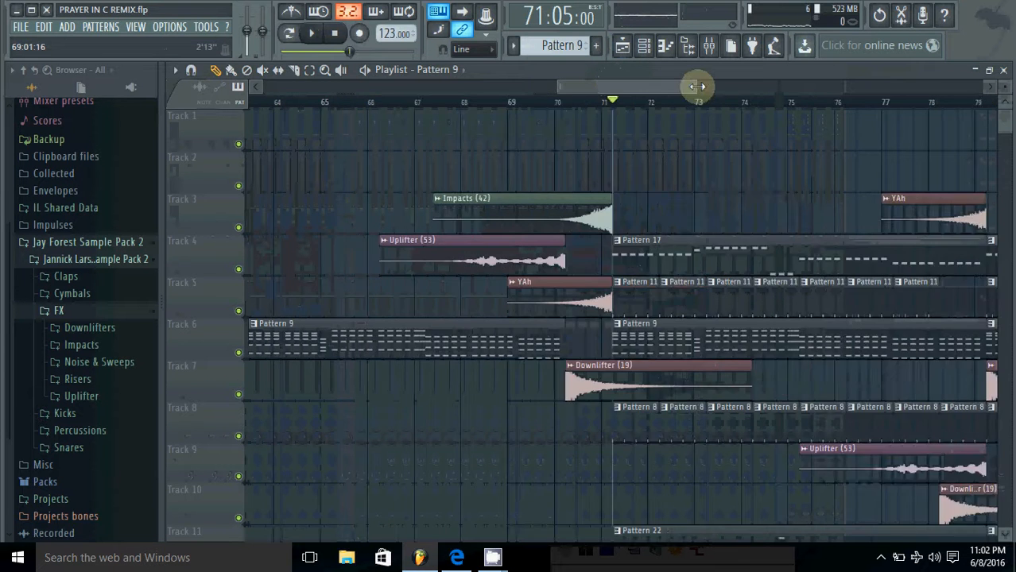
double_click(461, 295)
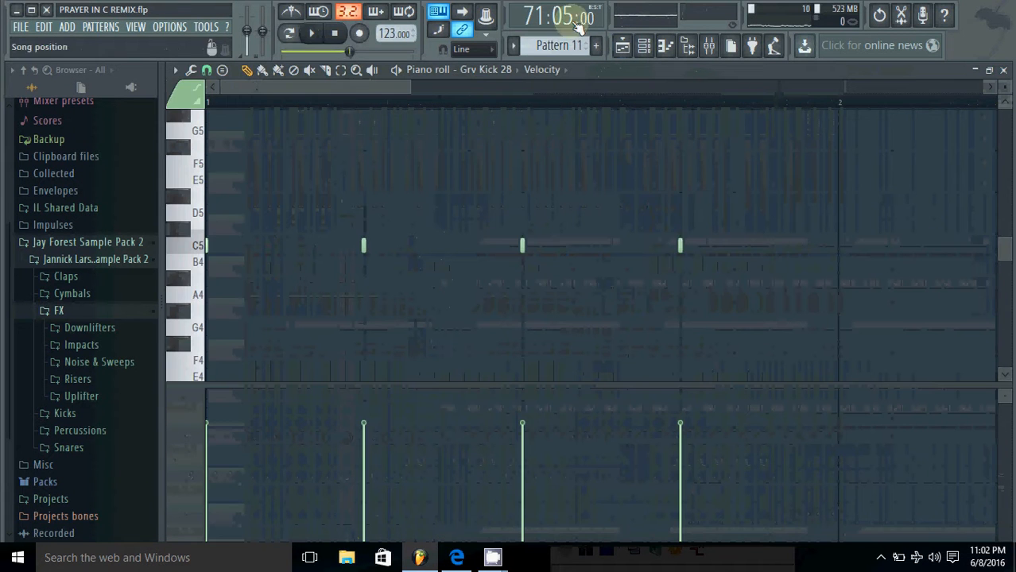
click(644, 45)
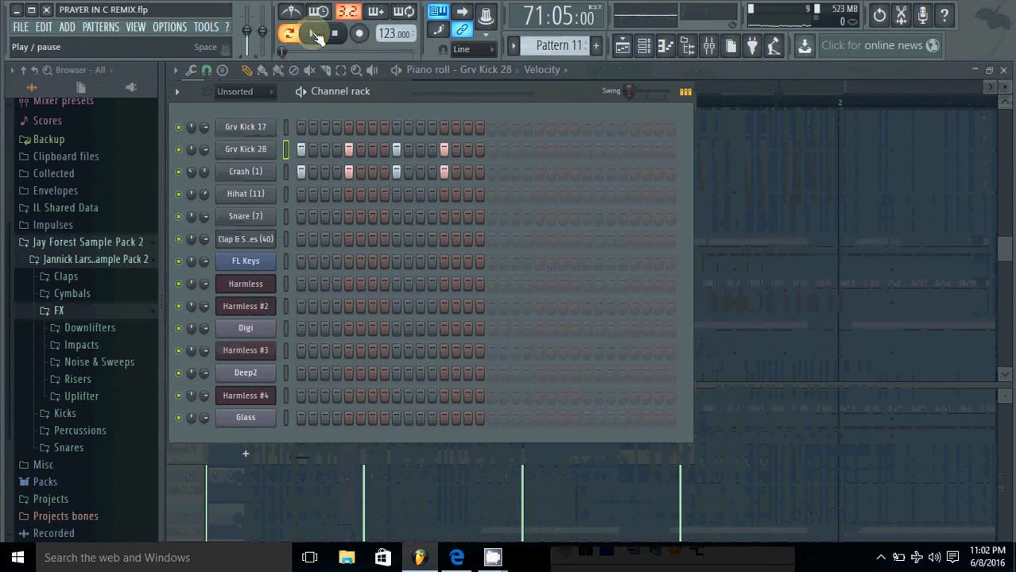
click(312, 34)
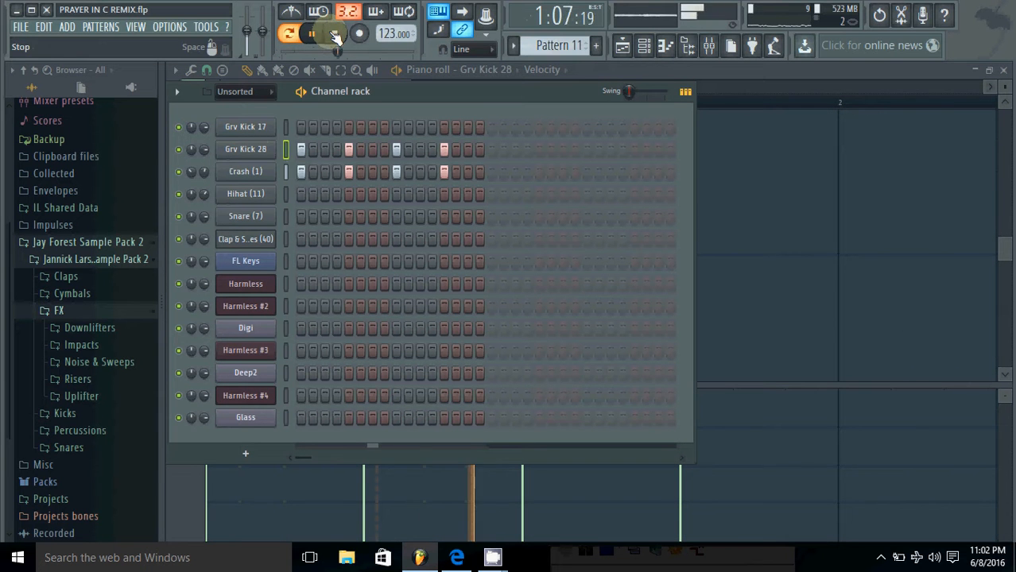
click(335, 33)
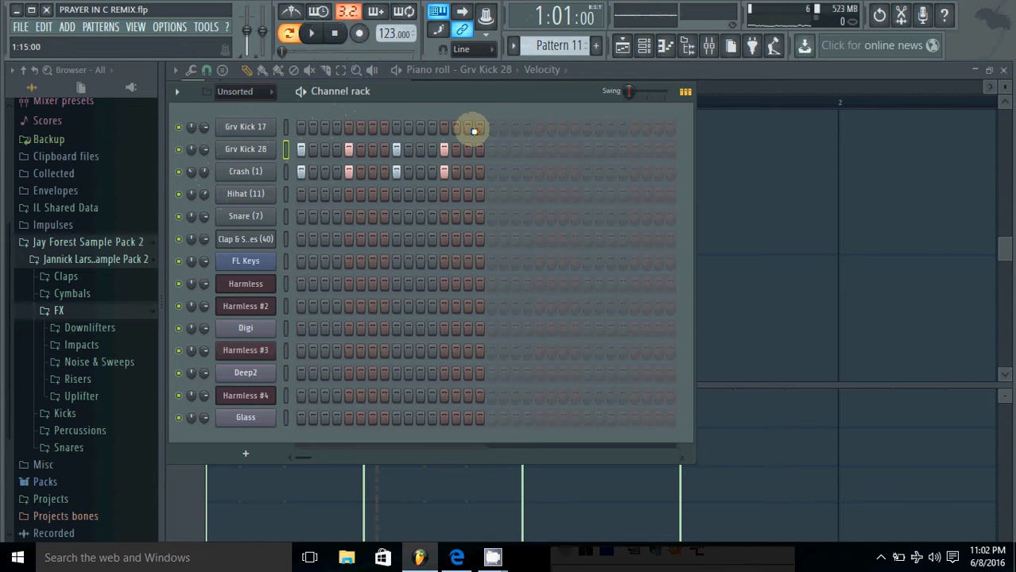
click(246, 171)
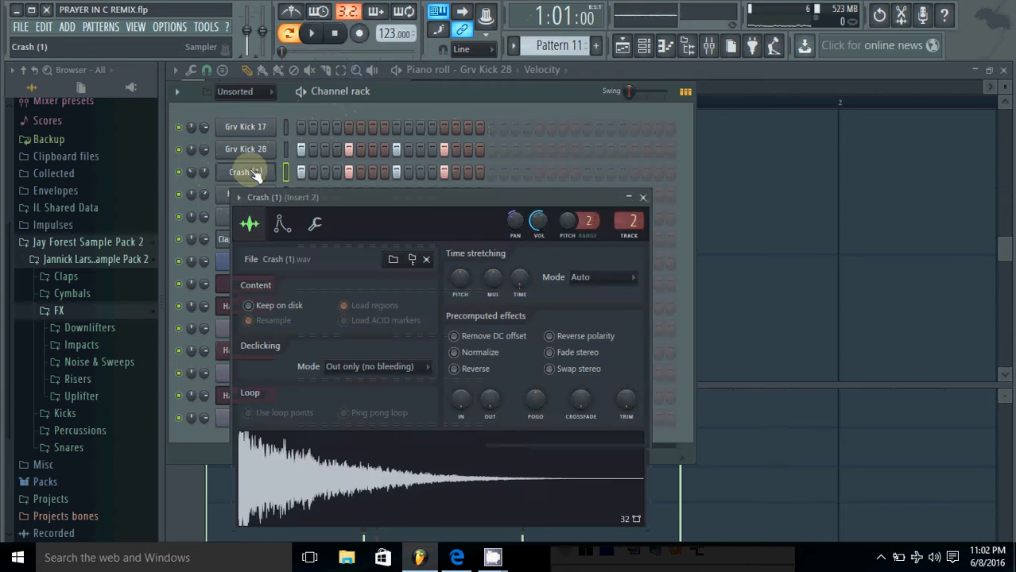
- Play Pattern 11 with the mixer showing Insert 2, stop playback, and inspect its Fruity delay 2 settings
click(709, 45)
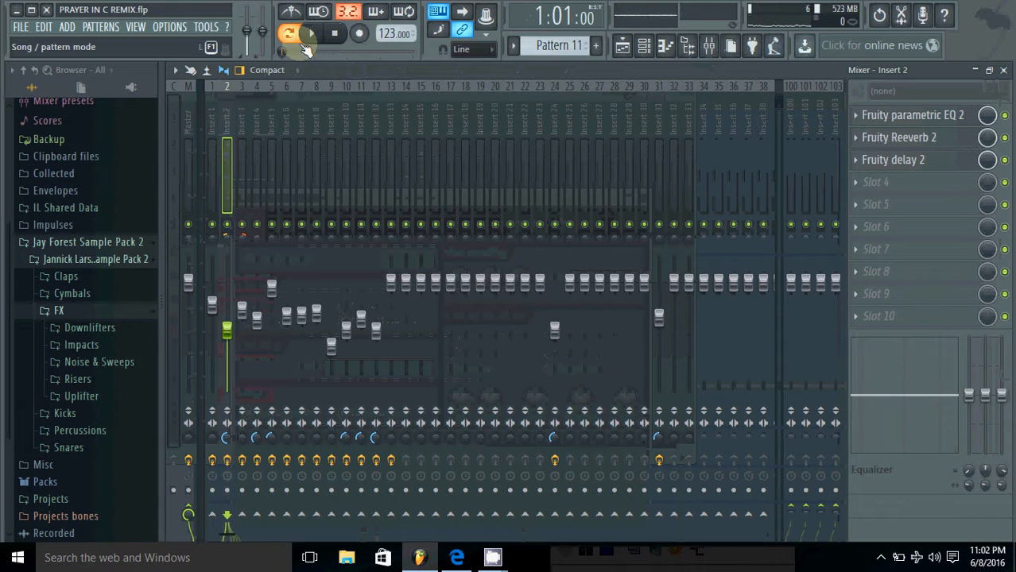
click(312, 33)
click(338, 35)
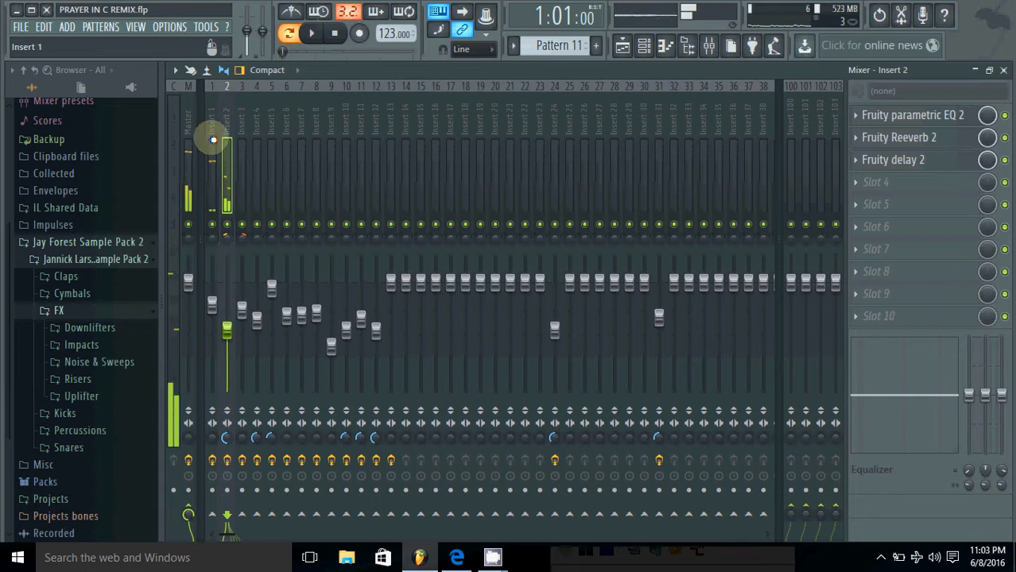
click(922, 163)
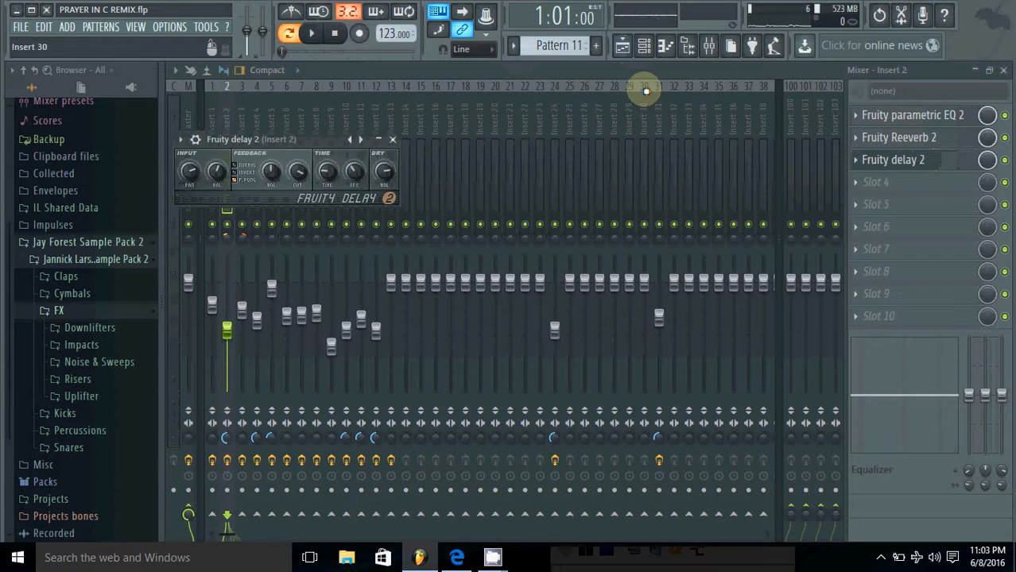
- Return to the playlist and play the full drop from bar 71, including the Pattern 22 clips on Track 11
click(623, 47)
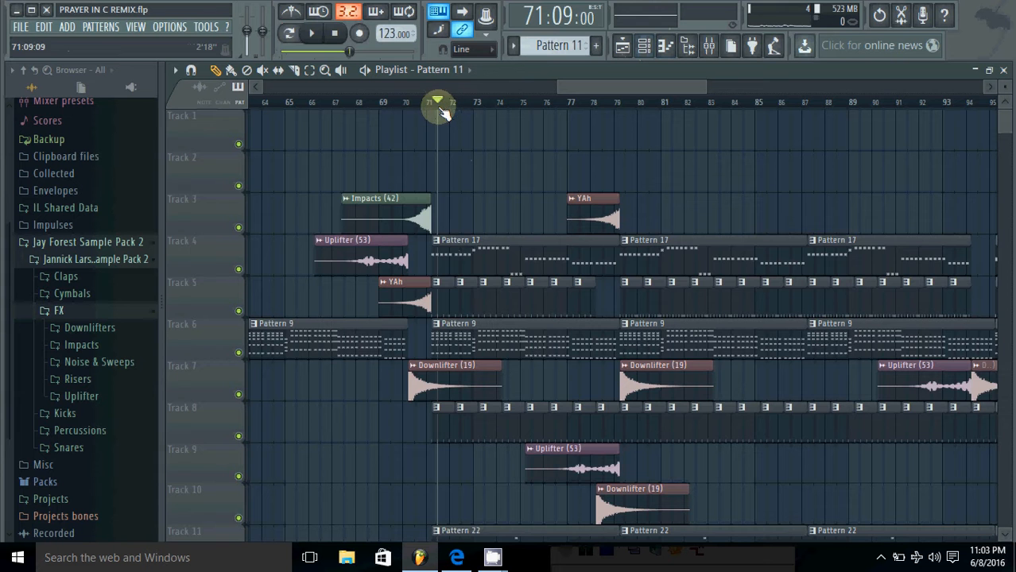
scroll(438, 287, down, 3)
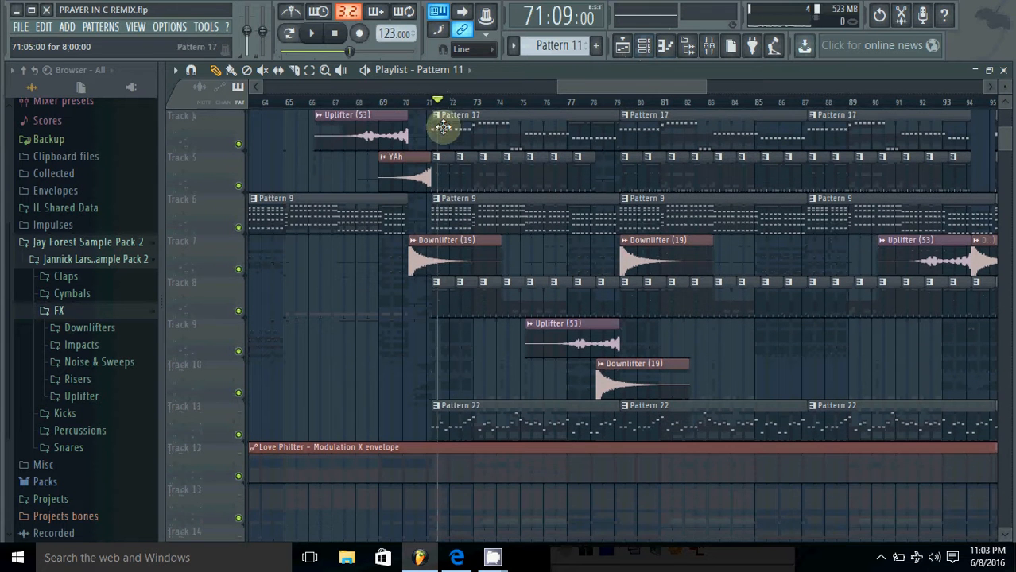
click(313, 33)
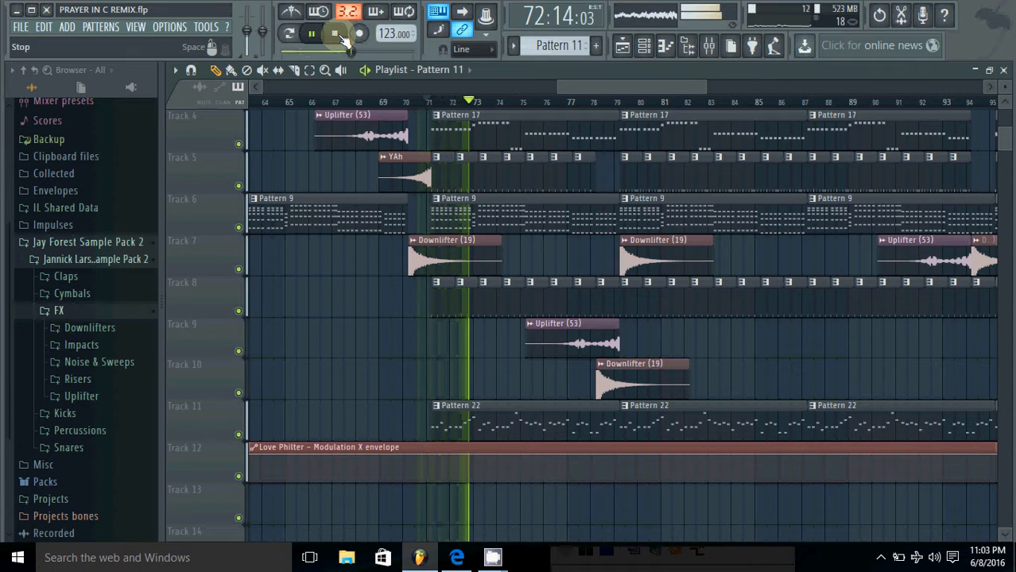
click(336, 34)
- Solo Track 11, re-enable Track 6, and briefly play Pattern 22 together with Pattern 9 from bar 71
right_click(238, 436)
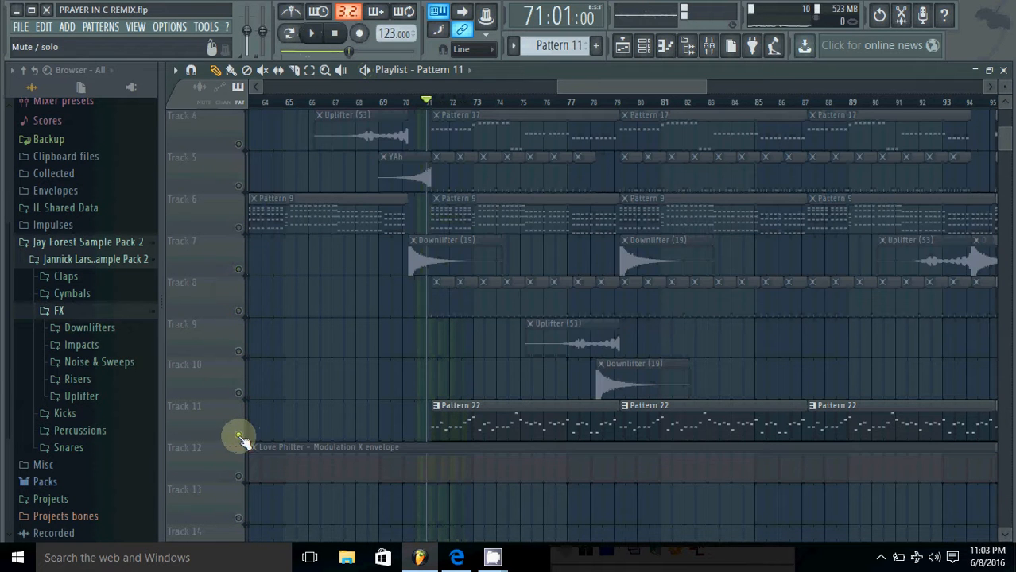
click(242, 213)
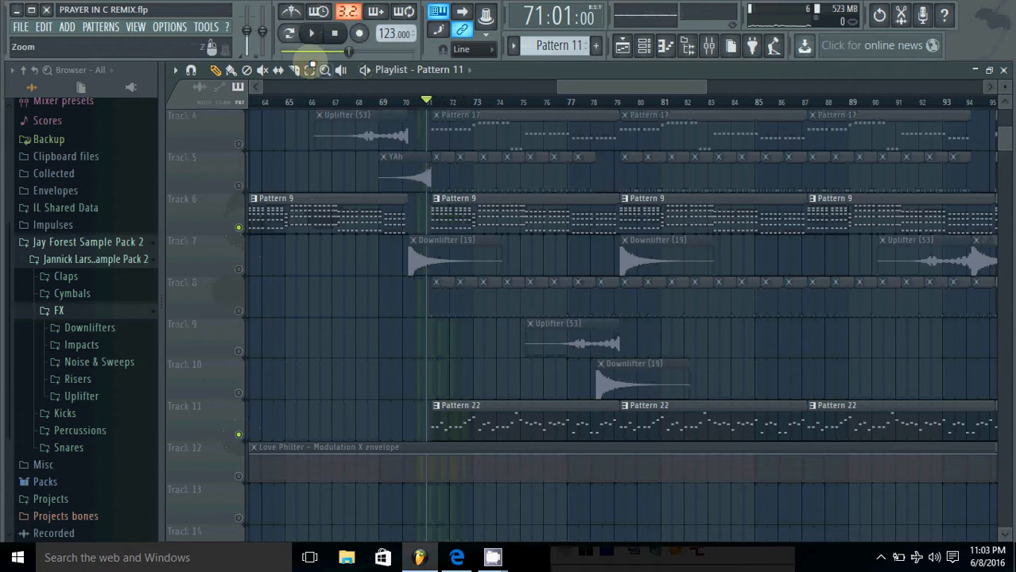
click(319, 33)
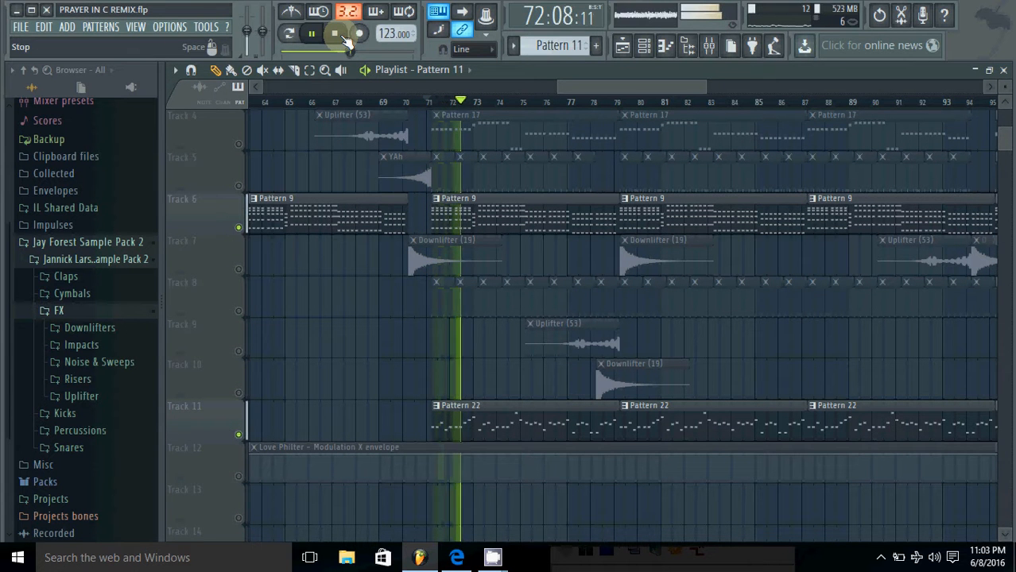
click(341, 35)
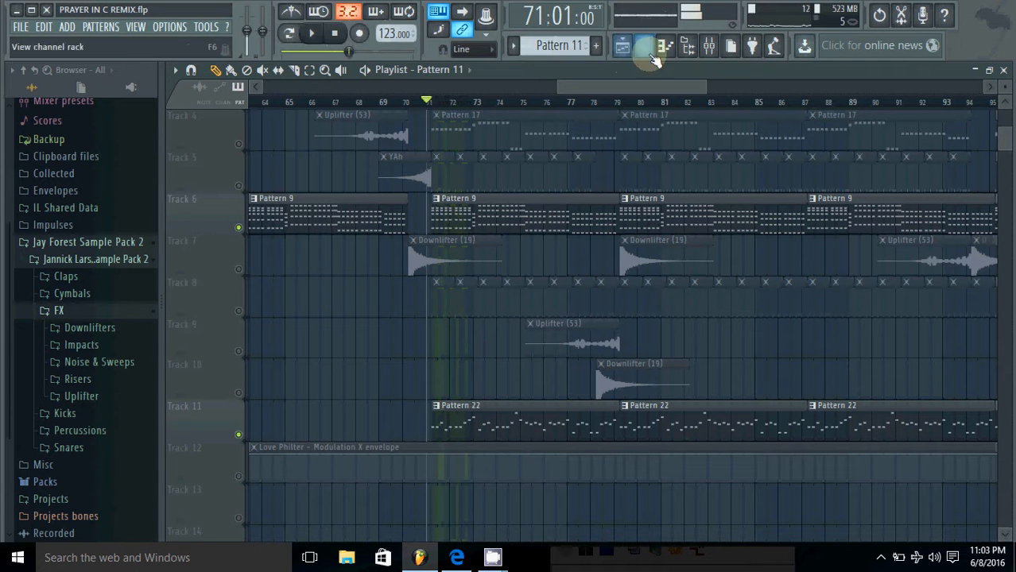
- Select Pattern 22, play it in the channel rack, and show the Harmless #4 synth settings
click(711, 48)
click(625, 48)
click(641, 48)
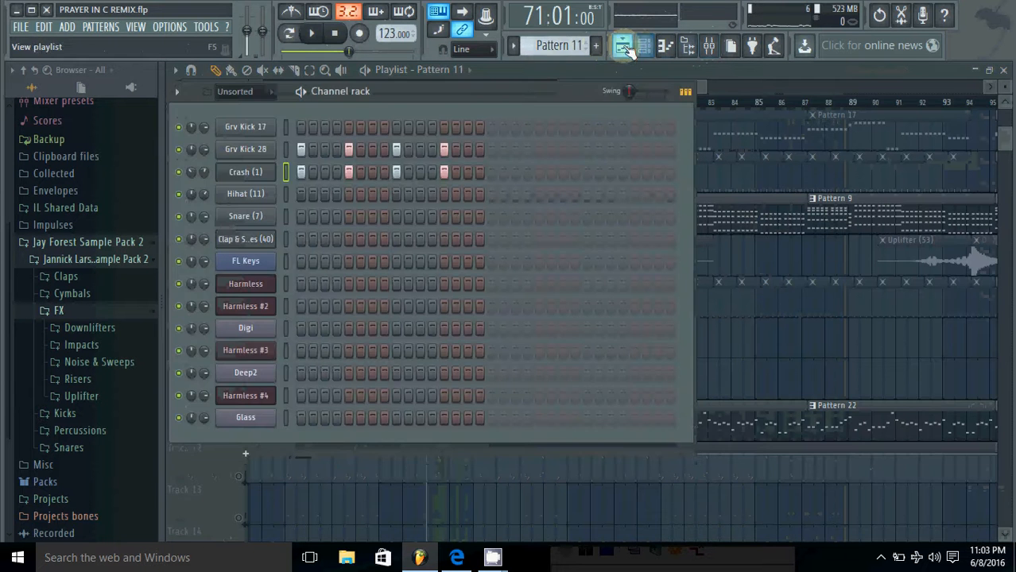
drag(556, 45, 543, 509)
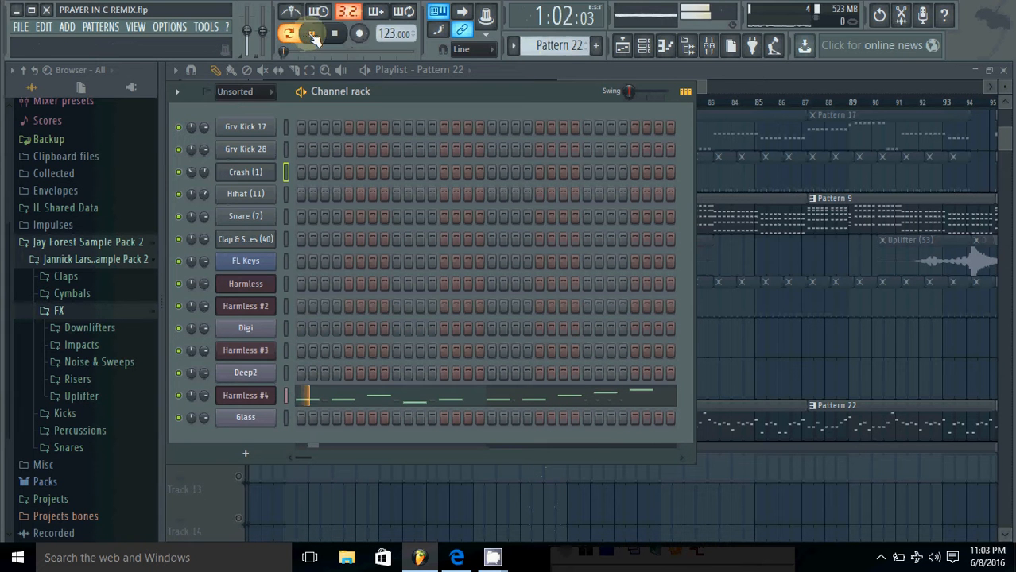
click(253, 396)
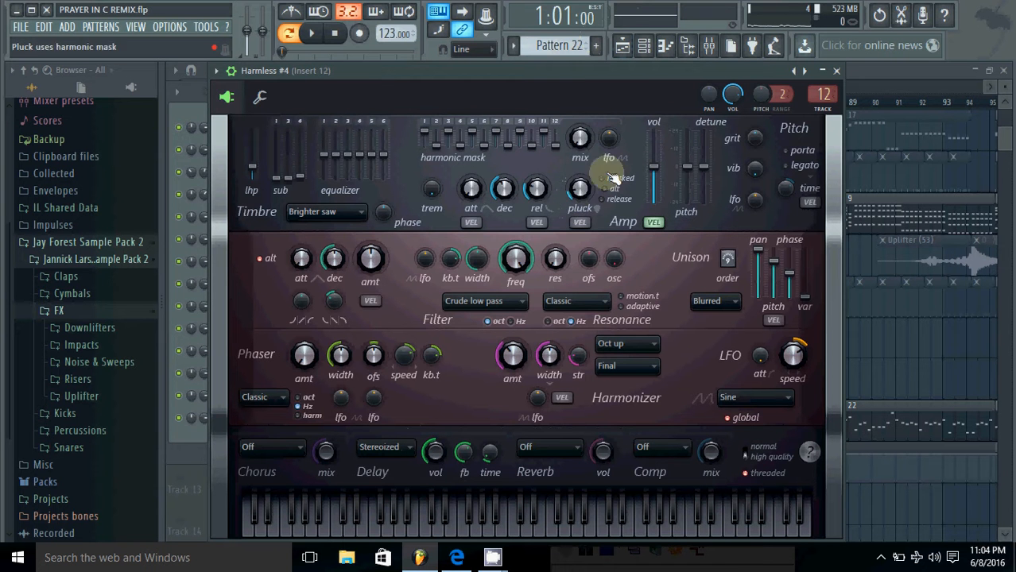
- Review the effects chain for Harmless #4 on Insert 12, and inspect the Fruity Stereo Shaper before closing it
click(708, 45)
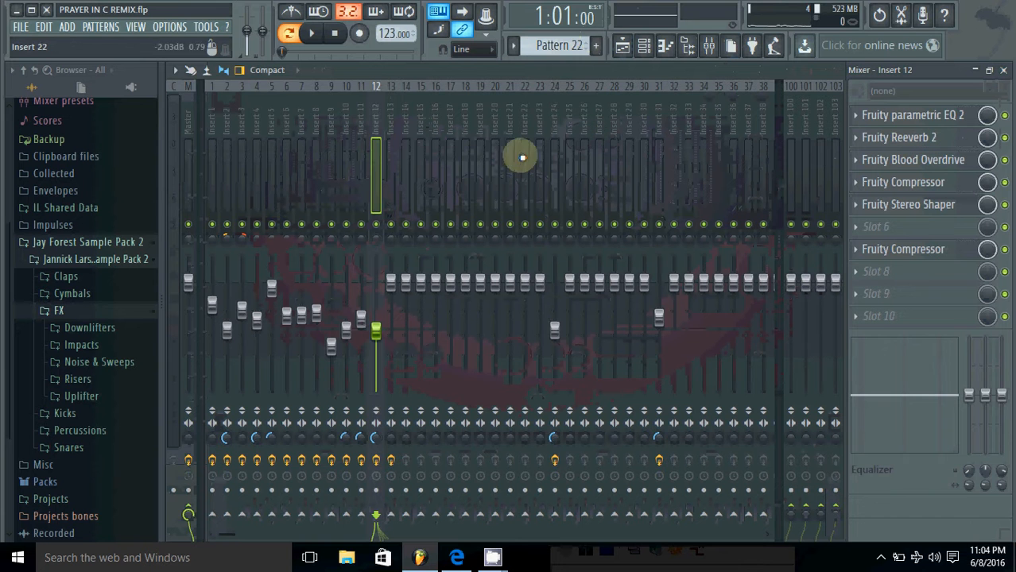
click(644, 46)
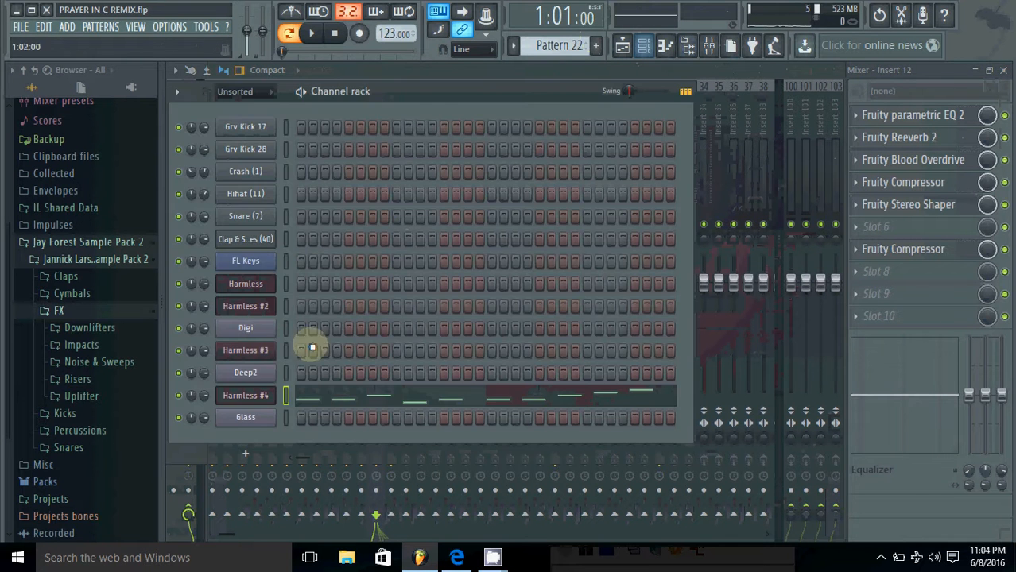
click(246, 395)
click(930, 70)
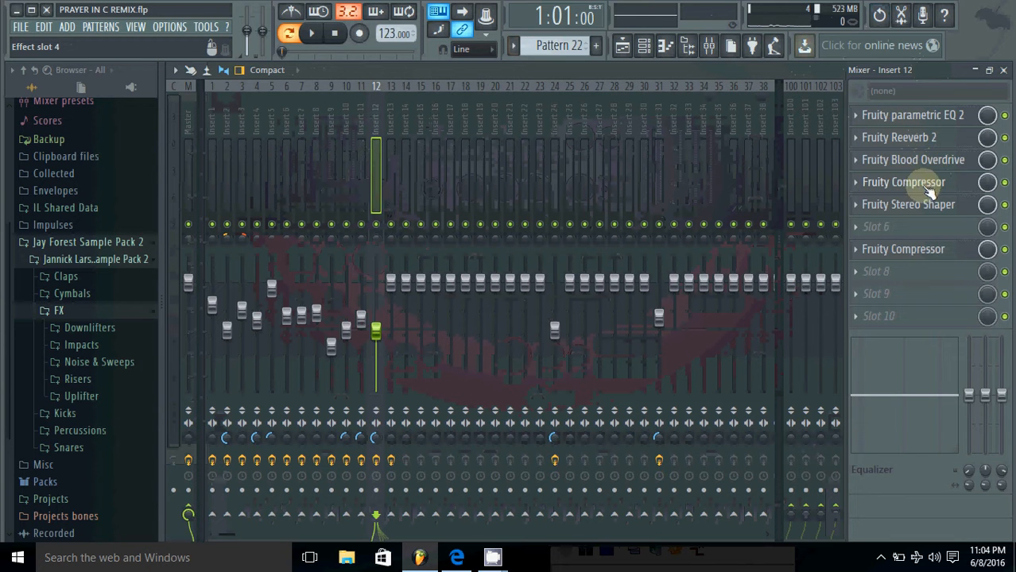
click(916, 210)
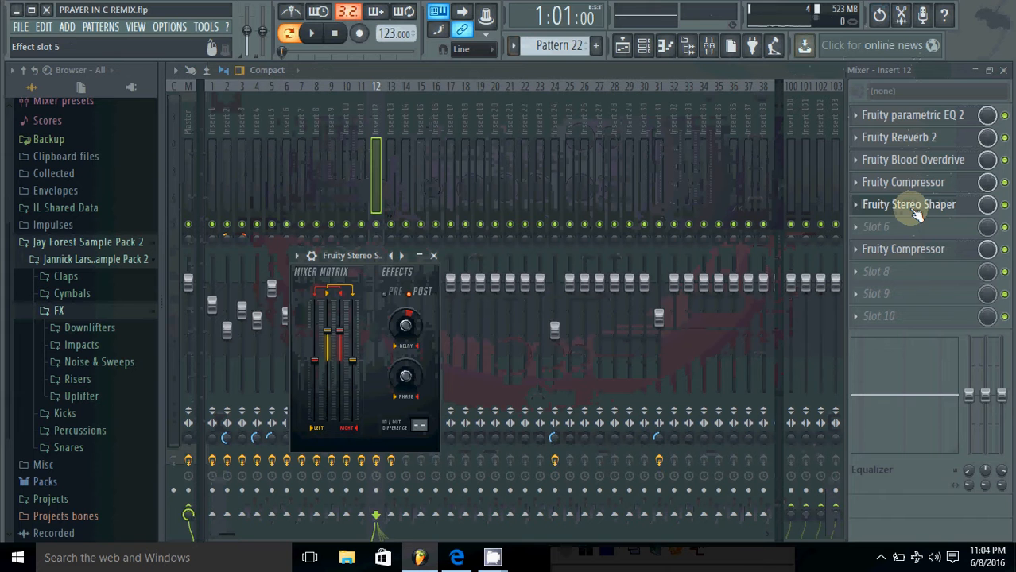
click(433, 256)
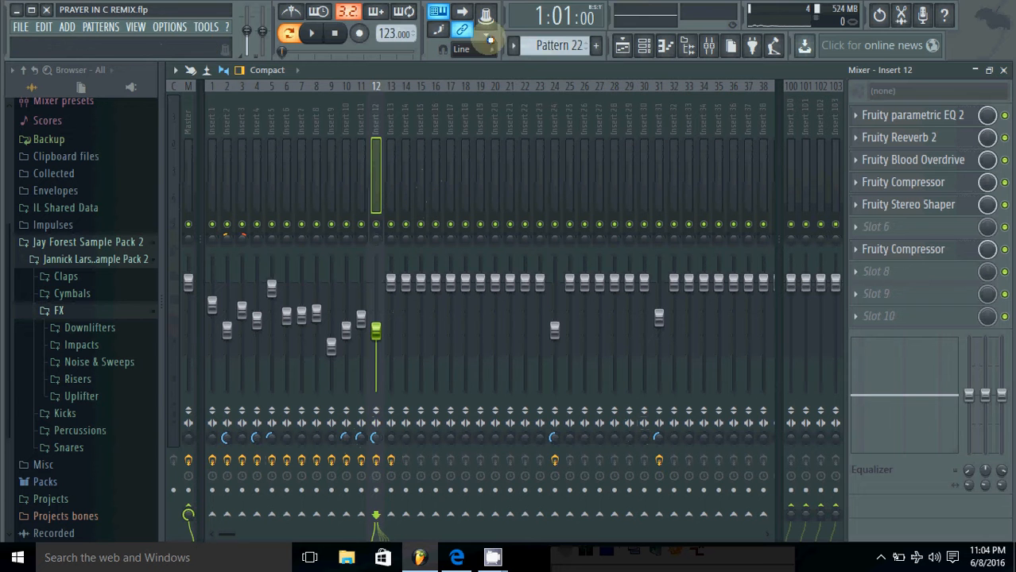
- Return to the playlist and play only Patterns 9 and 22 from bar 71 in song mode, then stop playback
click(623, 46)
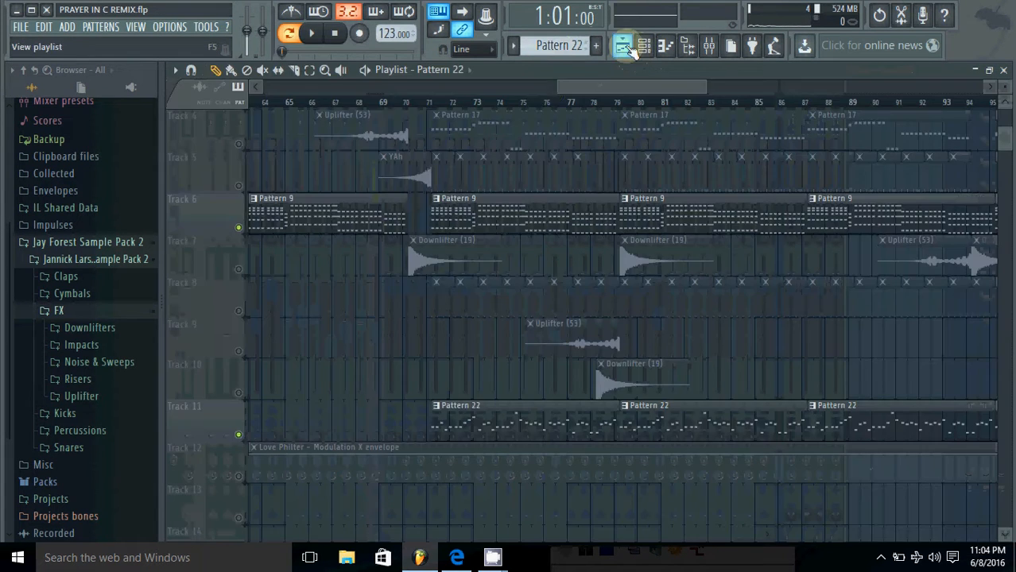
click(239, 229)
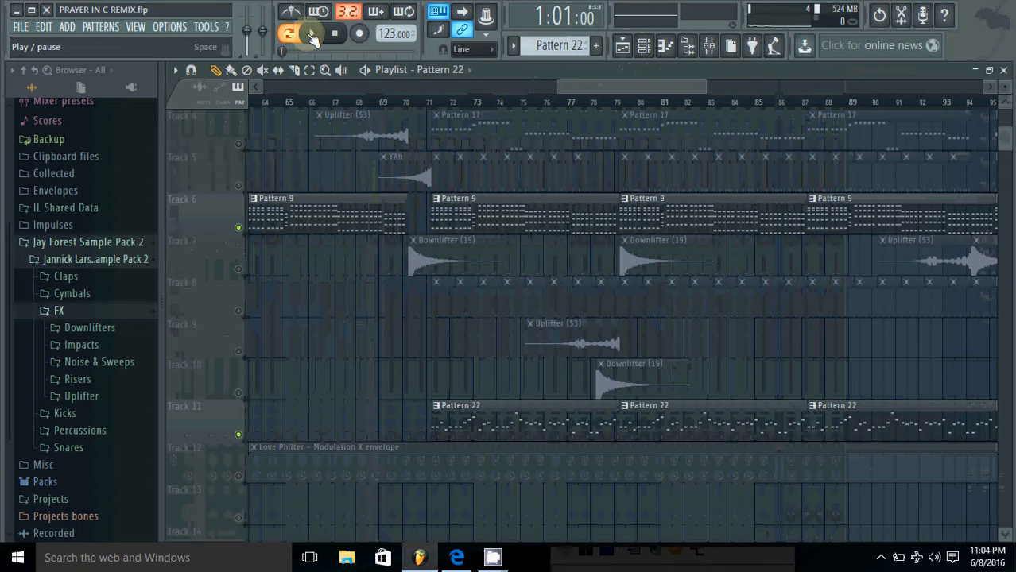
click(312, 34)
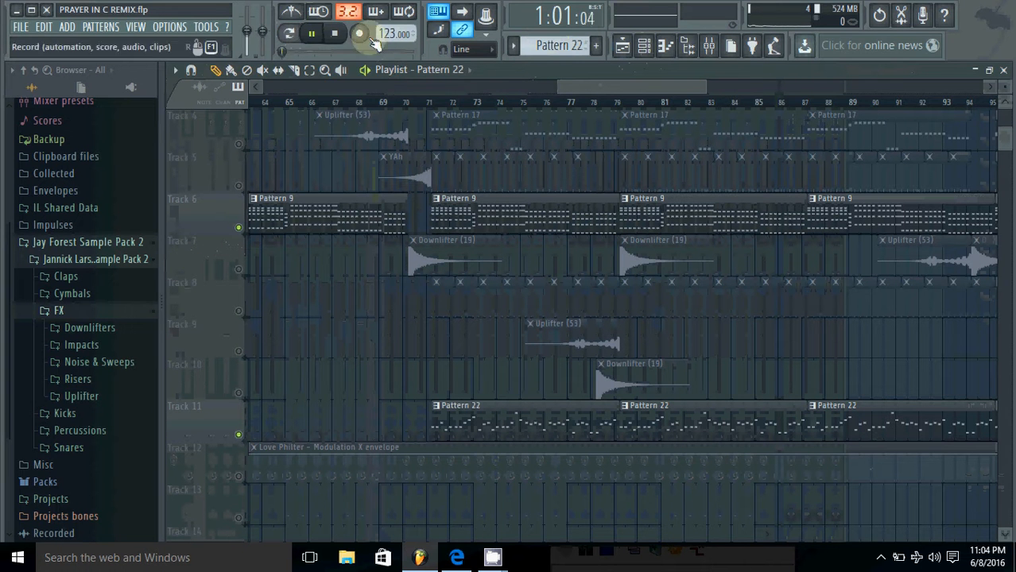
click(429, 103)
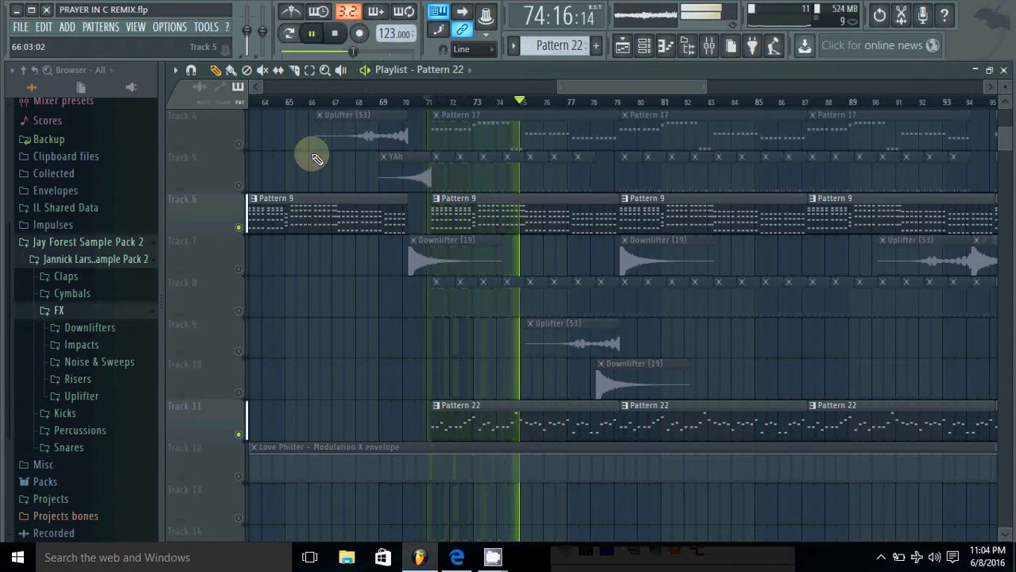
click(337, 33)
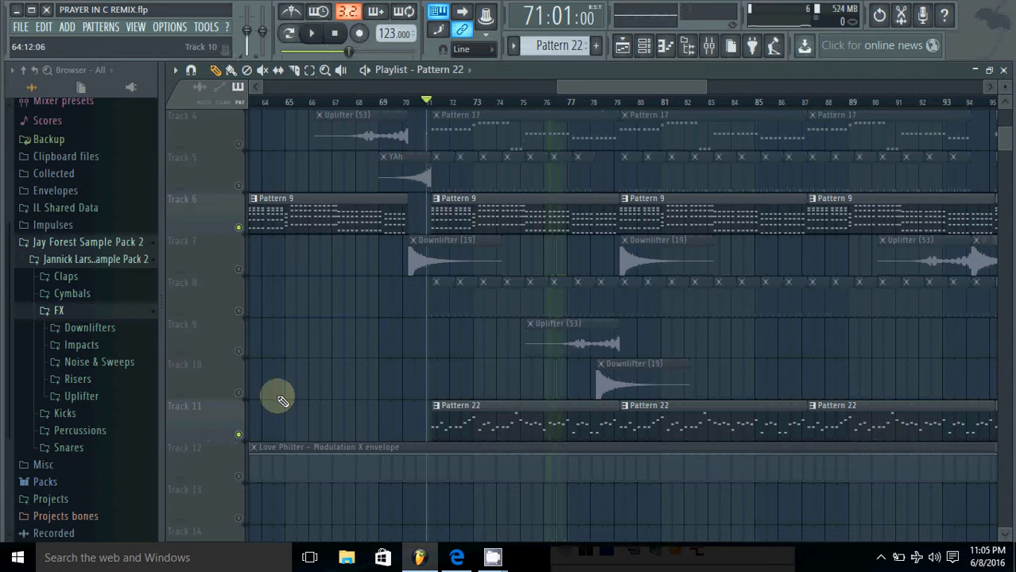
- Re-enable all playlist tracks and play the arrangement from bar 93 through the Pattern 19 section, then stop playback
right_click(239, 431)
right_click(239, 432)
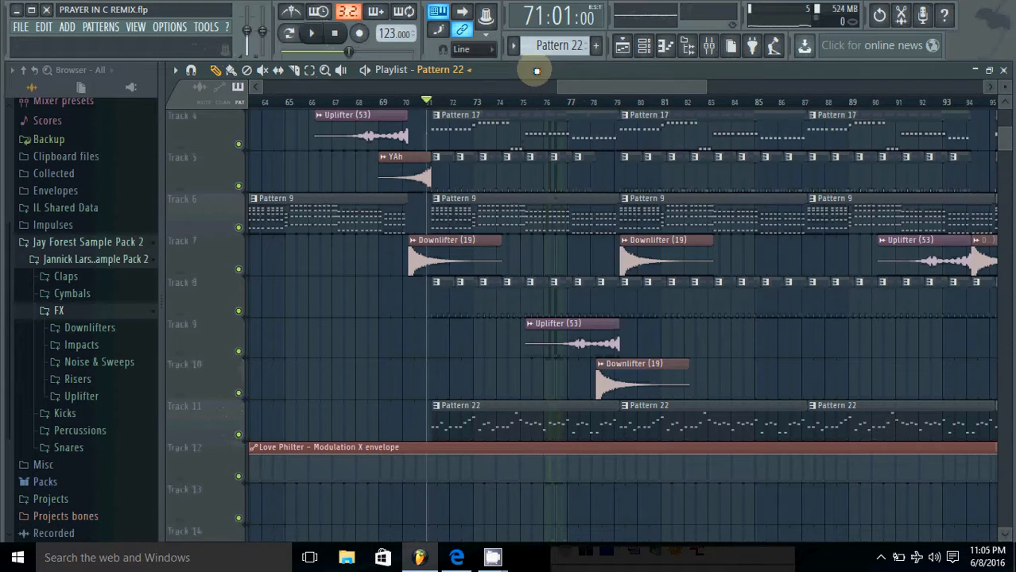
drag(648, 87, 794, 84)
scroll(724, 161, up, 1)
scroll(725, 161, up, 2)
scroll(656, 121, down, 2)
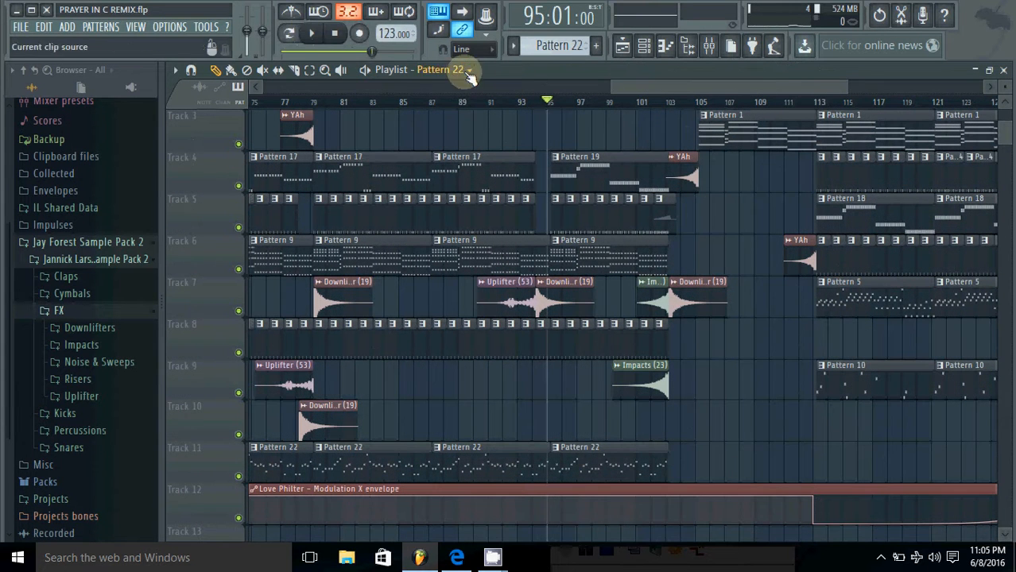
click(315, 34)
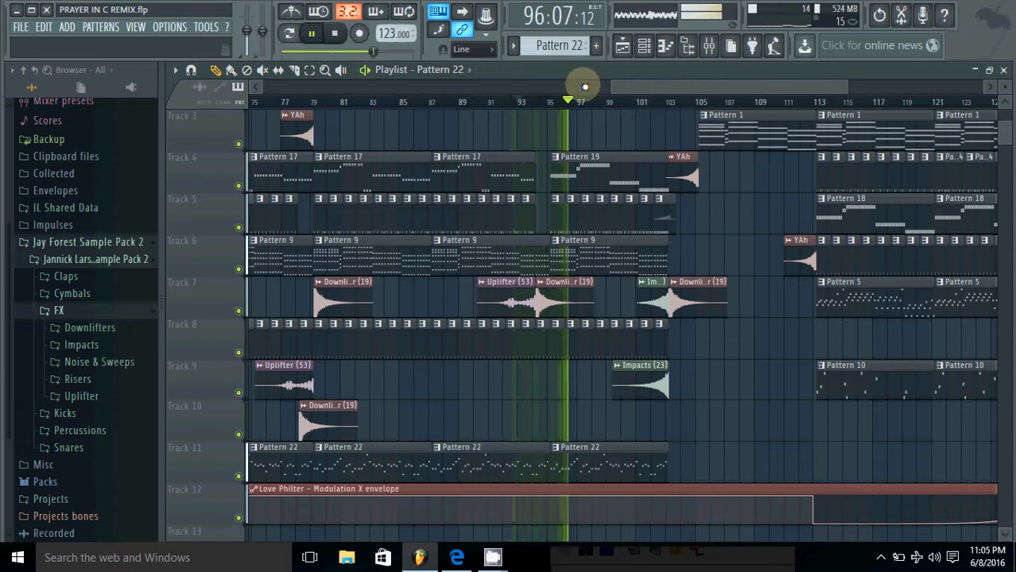
drag(630, 91, 658, 86)
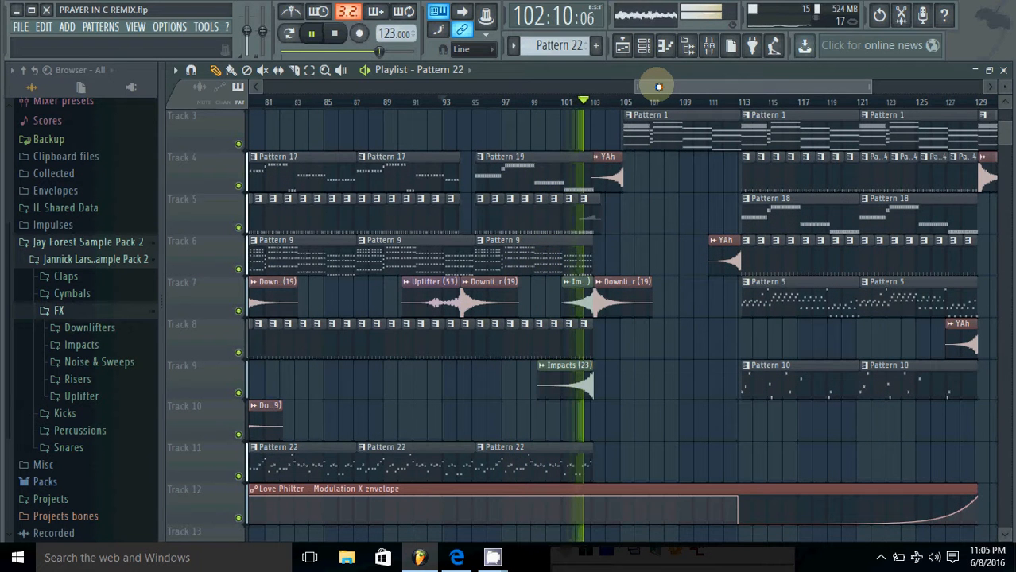
click(335, 33)
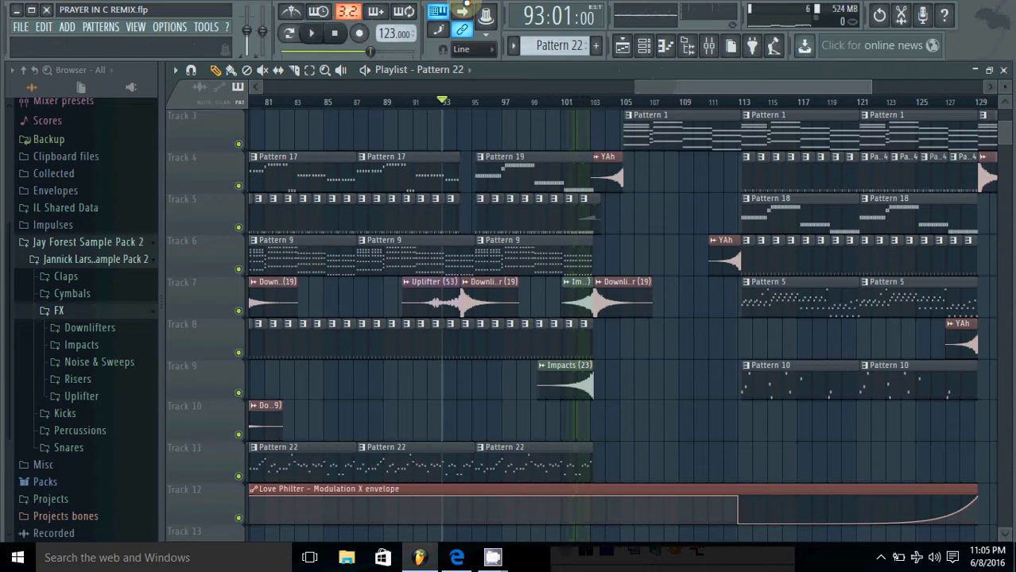
- Open Pattern 17 from the playlist in the Digi piano roll and play its notes in pattern mode
double_click(384, 174)
click(288, 33)
click(312, 33)
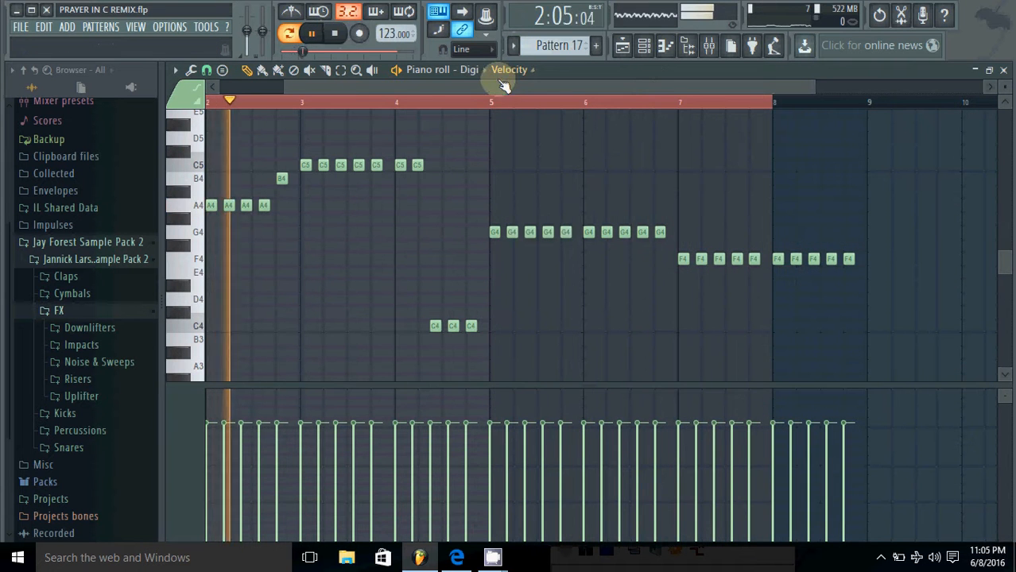
click(336, 35)
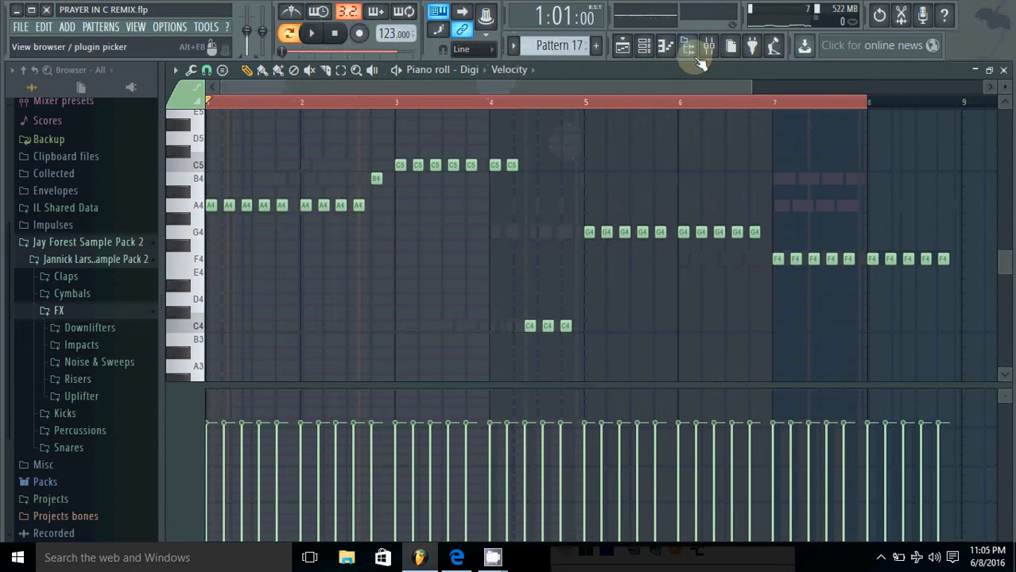
- Open the channel rack for Pattern 17 and view the Digi channel's instrument window, closing it again
click(644, 47)
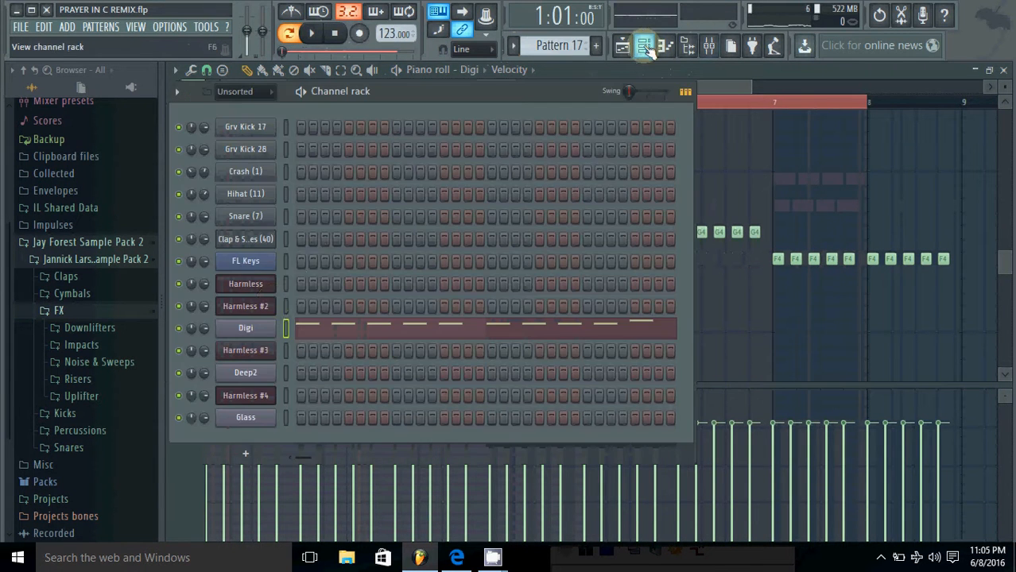
click(253, 330)
click(602, 140)
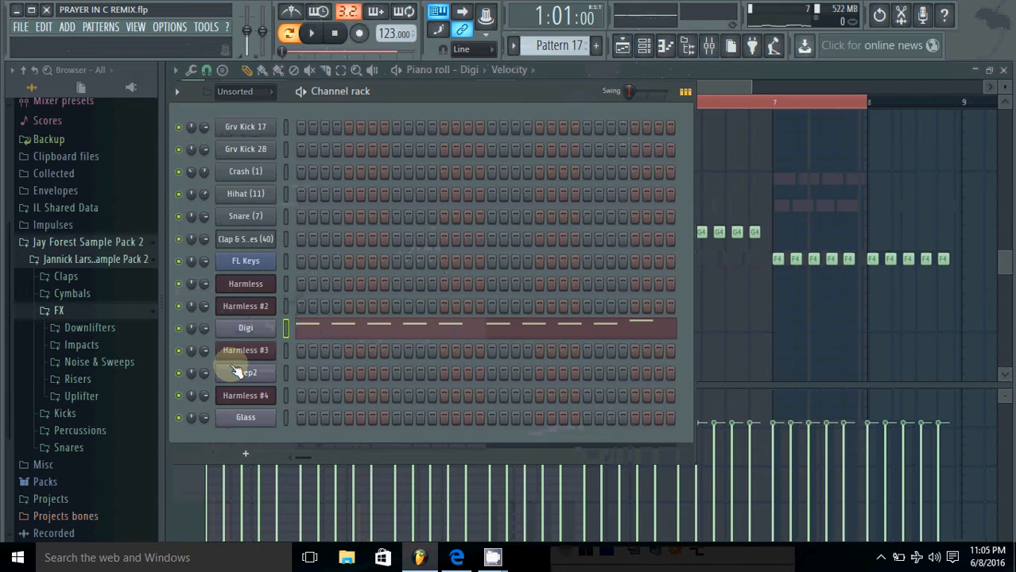
click(273, 330)
click(596, 141)
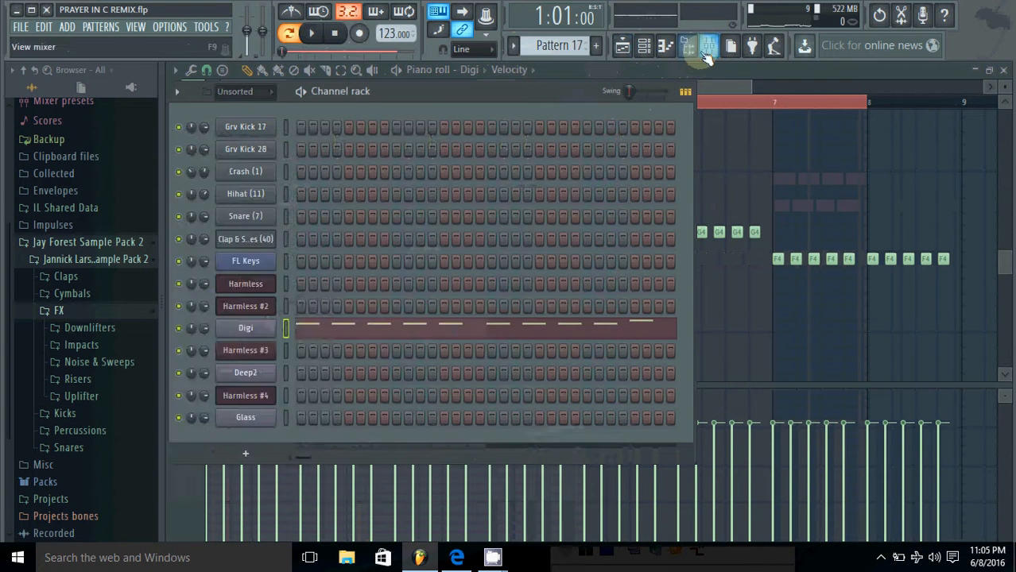
- Open the mixer and view the Fruity Blood Overdrive settings on Insert 9, then close the effect window
click(708, 46)
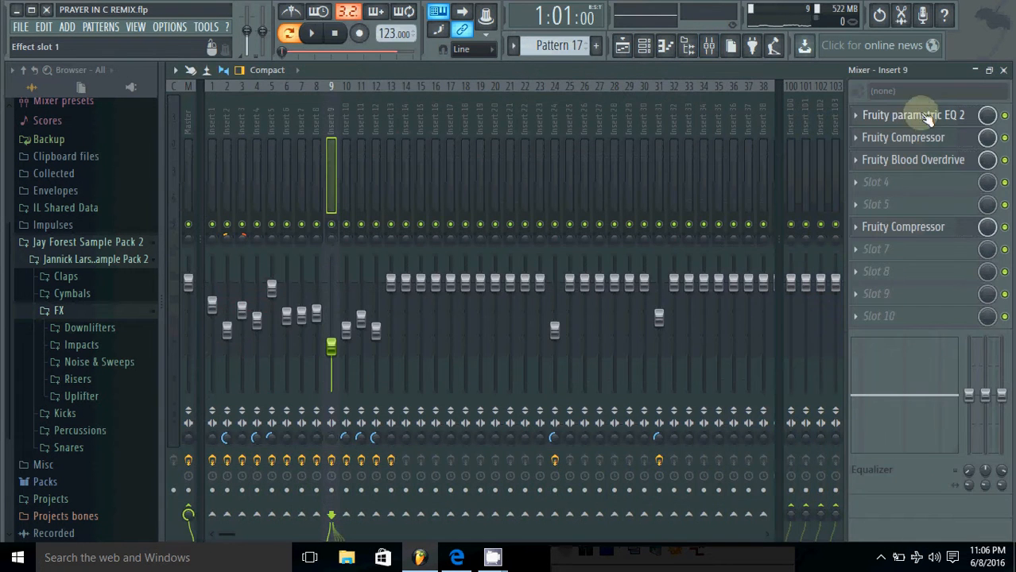
click(907, 161)
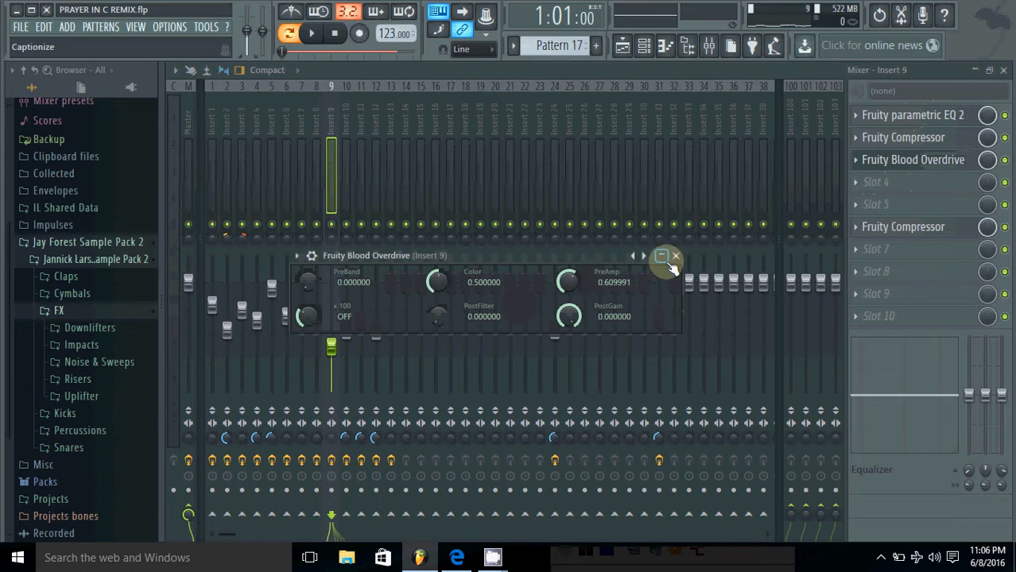
click(675, 256)
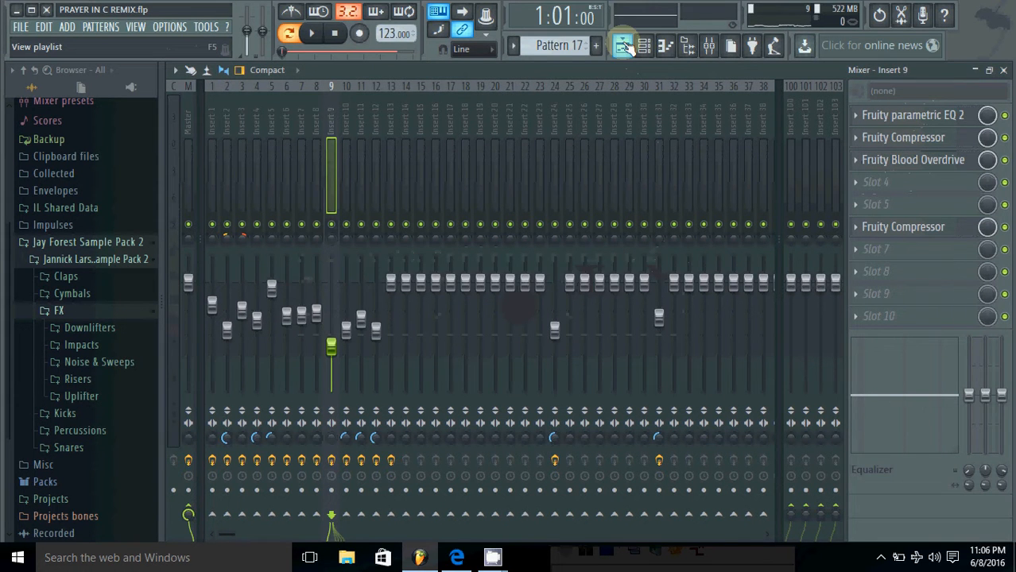
- Return to the playlist and play the arrangement from bar 92 into the start of Pattern 19, then stop playback
click(622, 46)
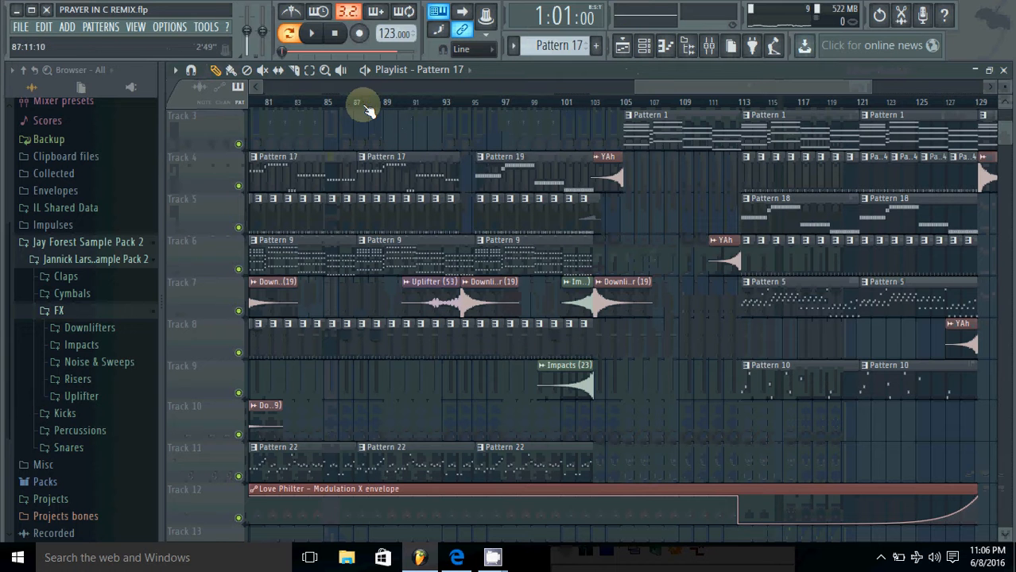
click(458, 101)
click(482, 100)
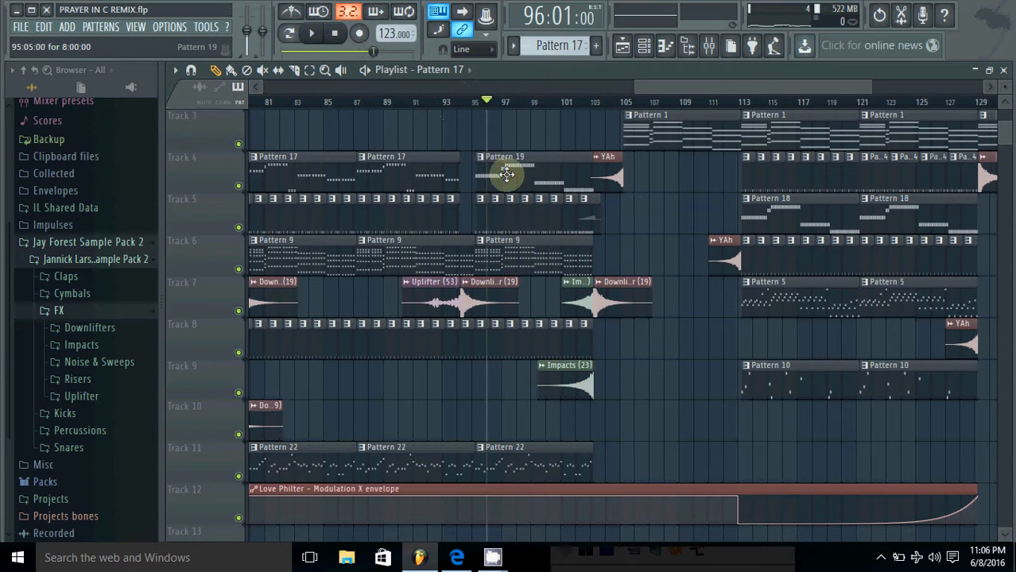
click(444, 101)
click(428, 101)
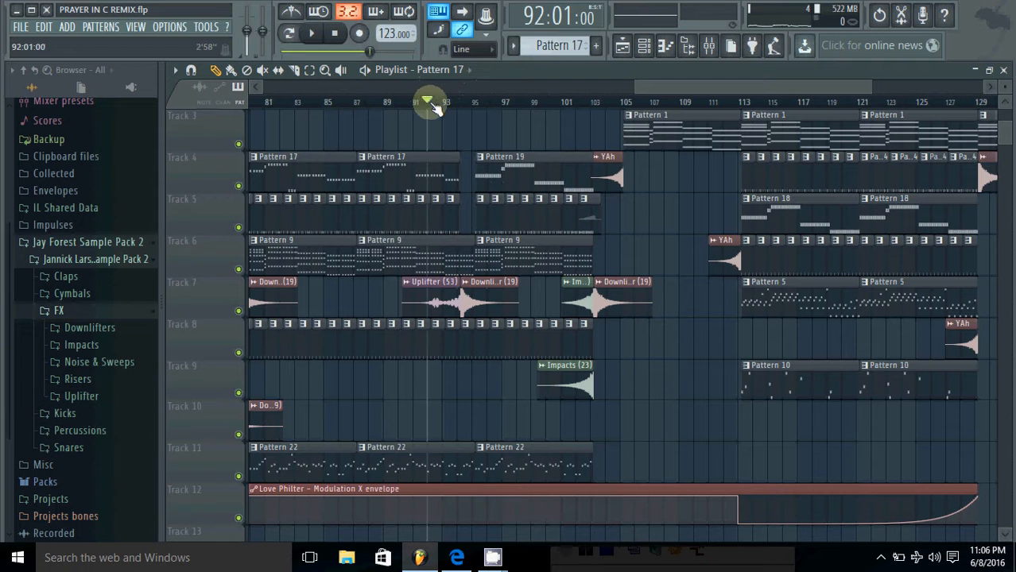
click(313, 36)
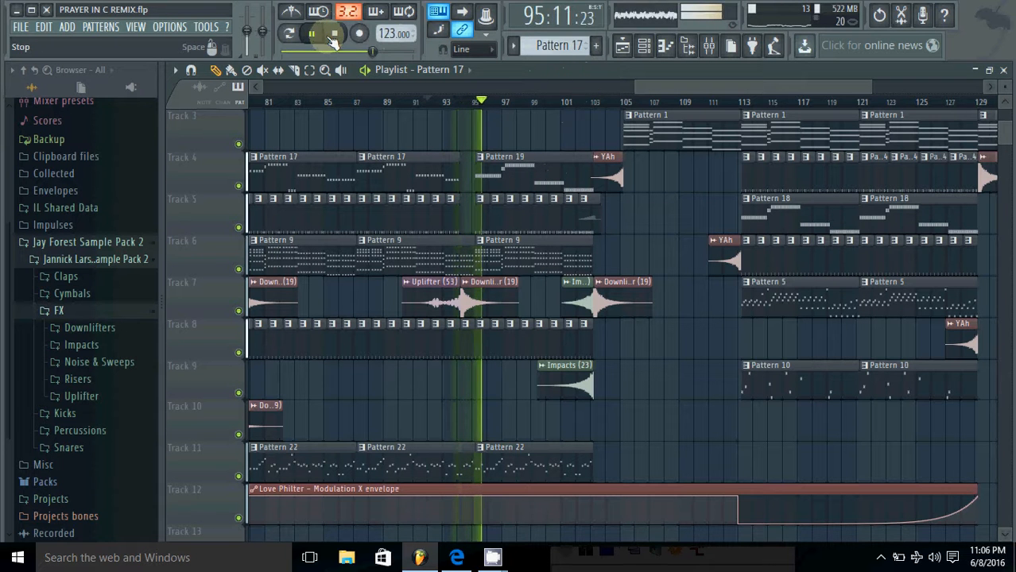
click(336, 35)
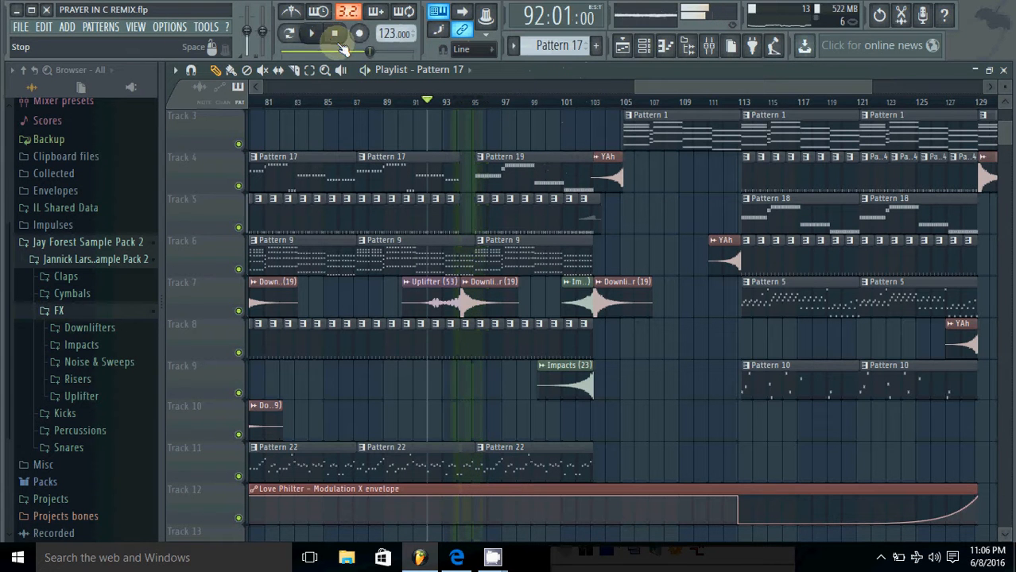
- Open Pattern 13 from the playlist, play its drum steps in pattern mode, then stop and return to the playlist
double_click(483, 215)
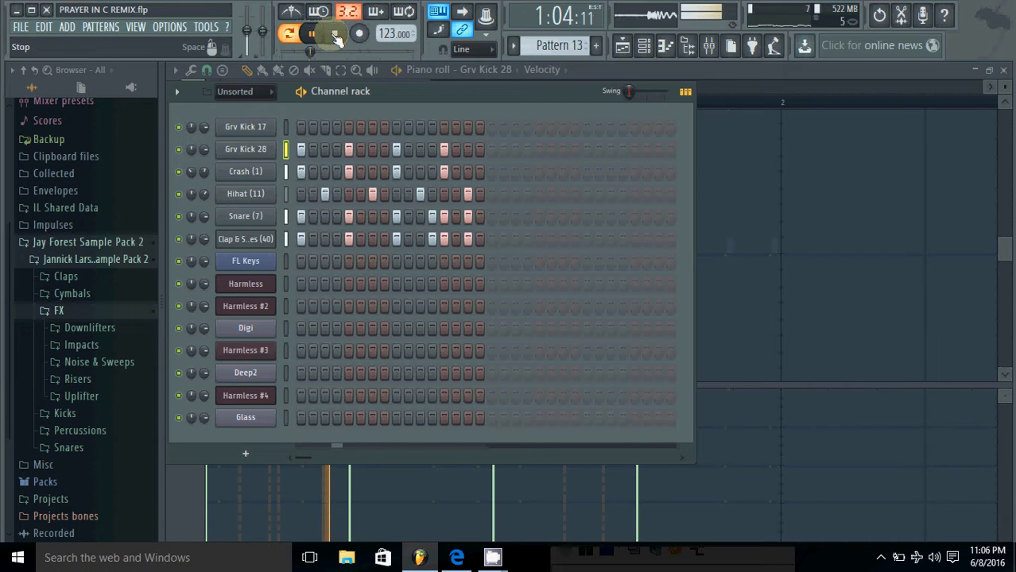
click(335, 33)
click(646, 49)
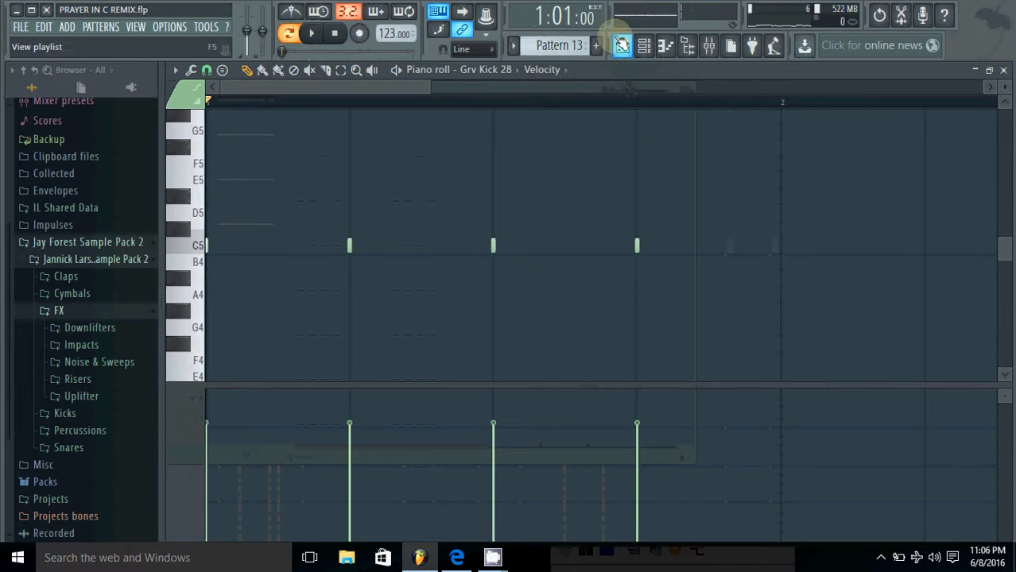
click(622, 46)
- Open Pattern 14, view its drum steps in the channel rack and play it, then stop and go back to the playlist
double_click(542, 212)
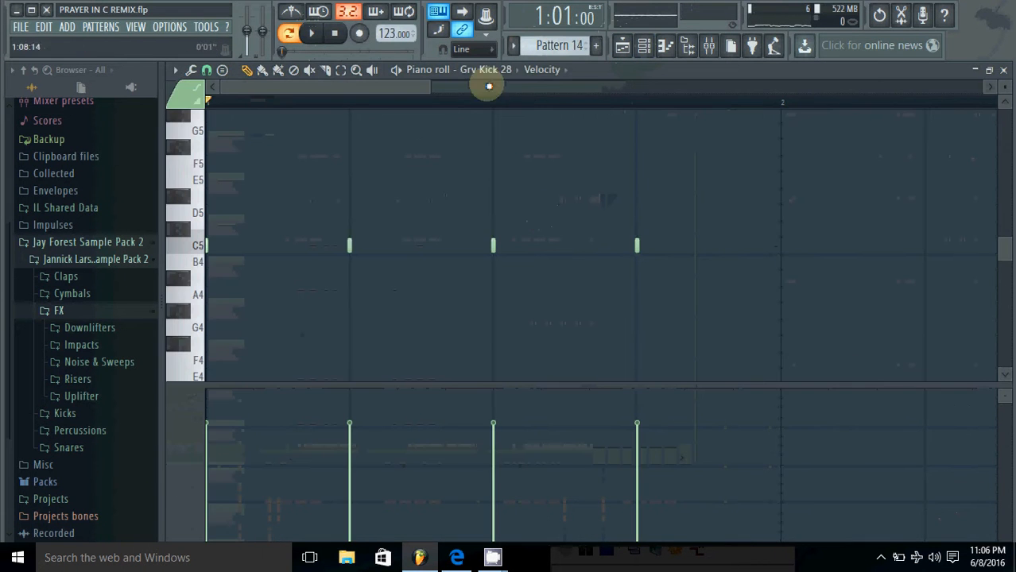
click(646, 45)
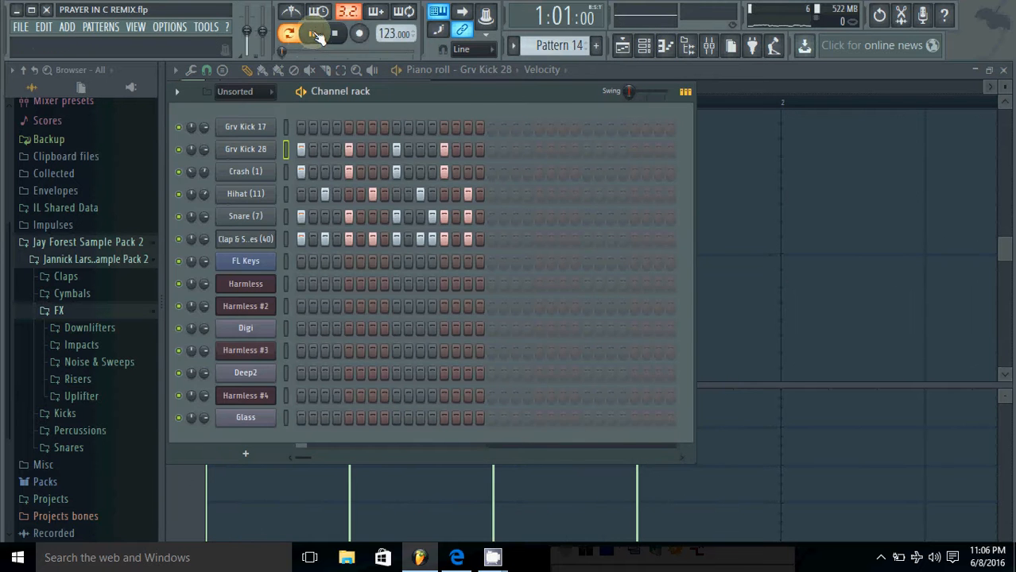
click(645, 45)
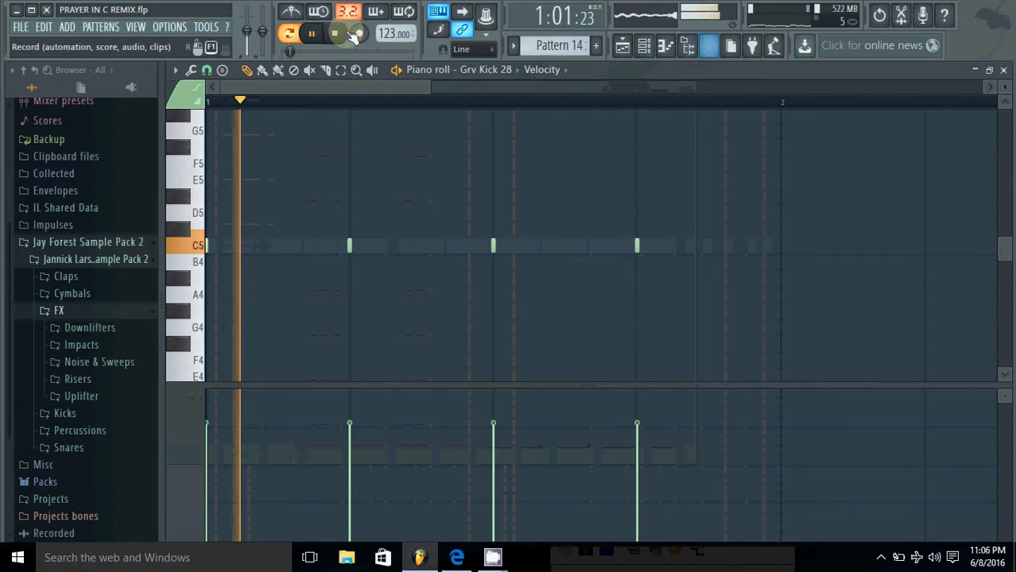
key(space)
click(708, 46)
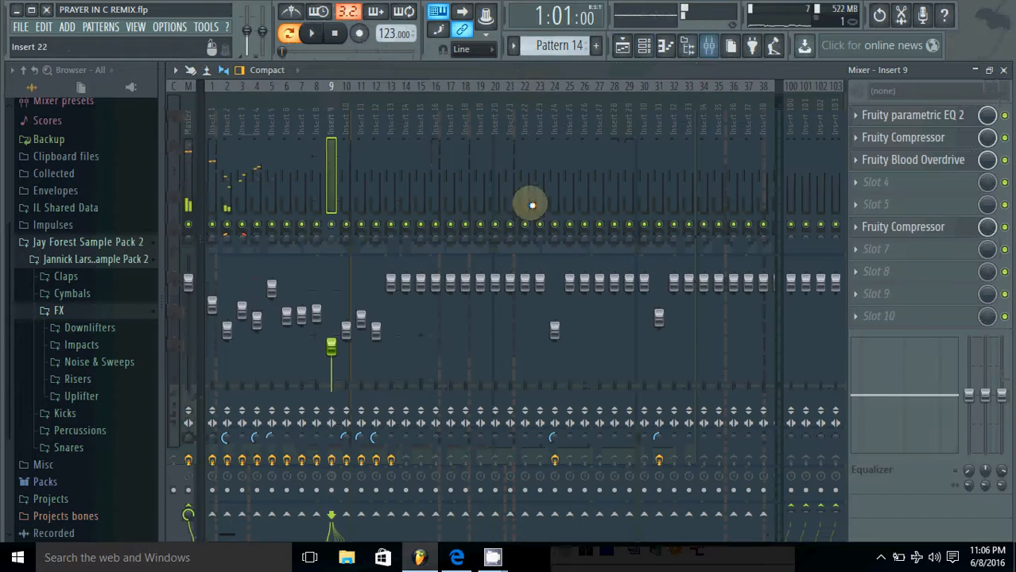
click(664, 46)
click(623, 47)
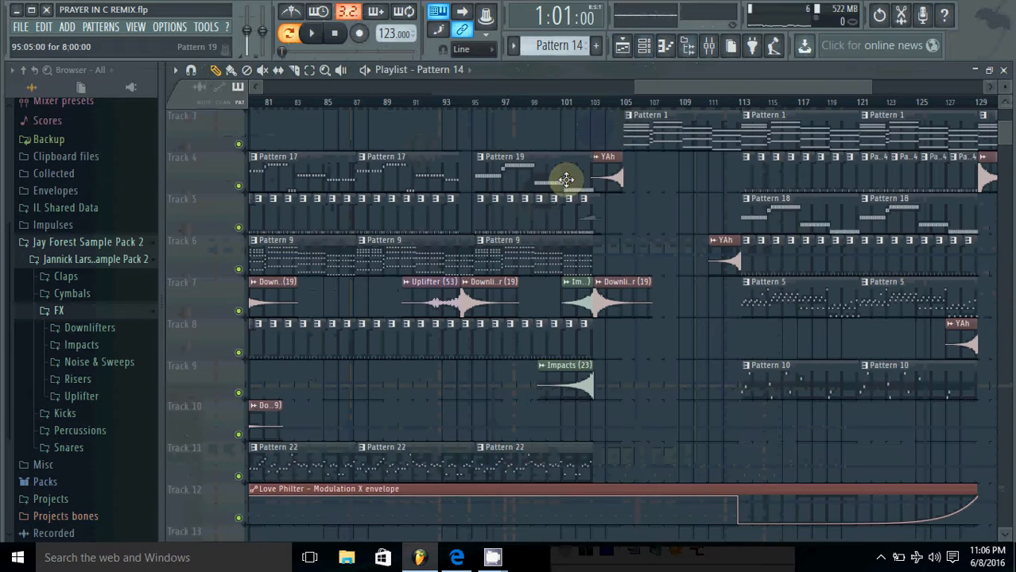
- Open Pattern 16 from the playlist, play it with its channel rack steps in view, then stop playback
double_click(578, 210)
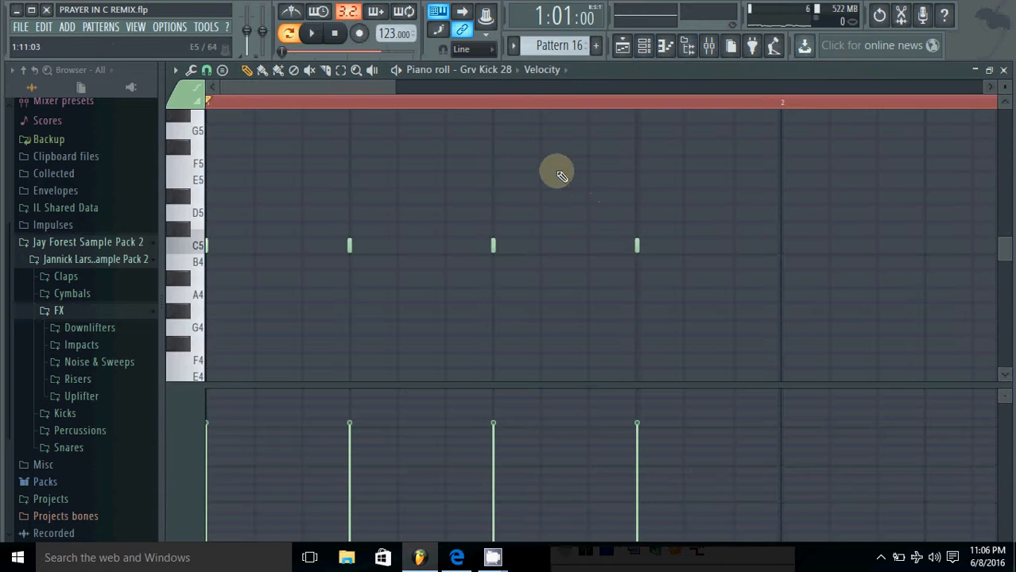
click(316, 35)
click(687, 46)
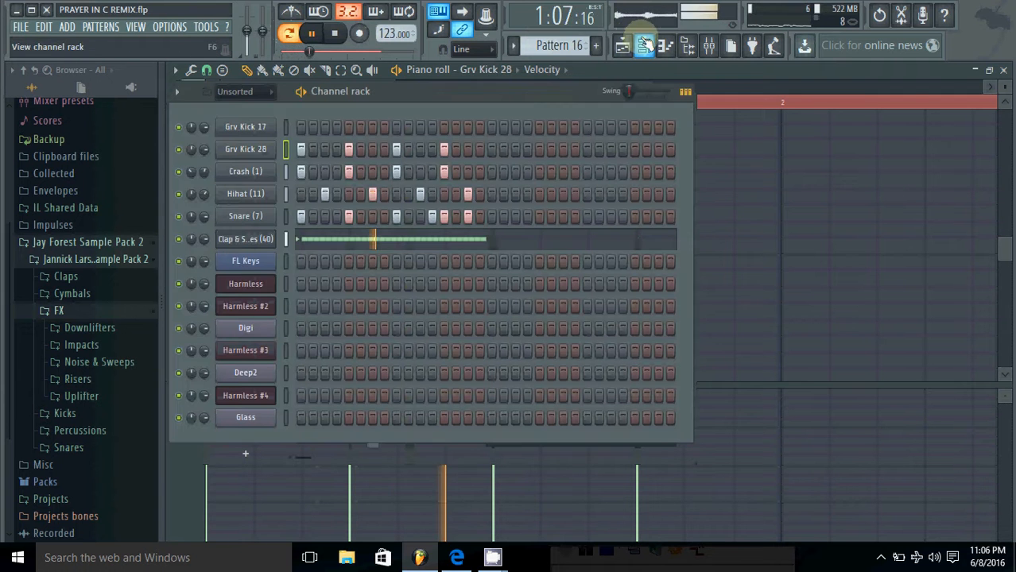
click(333, 35)
- Switch the piano roll's control lane for Pattern 16 from note velocity to Channel pitch
click(709, 77)
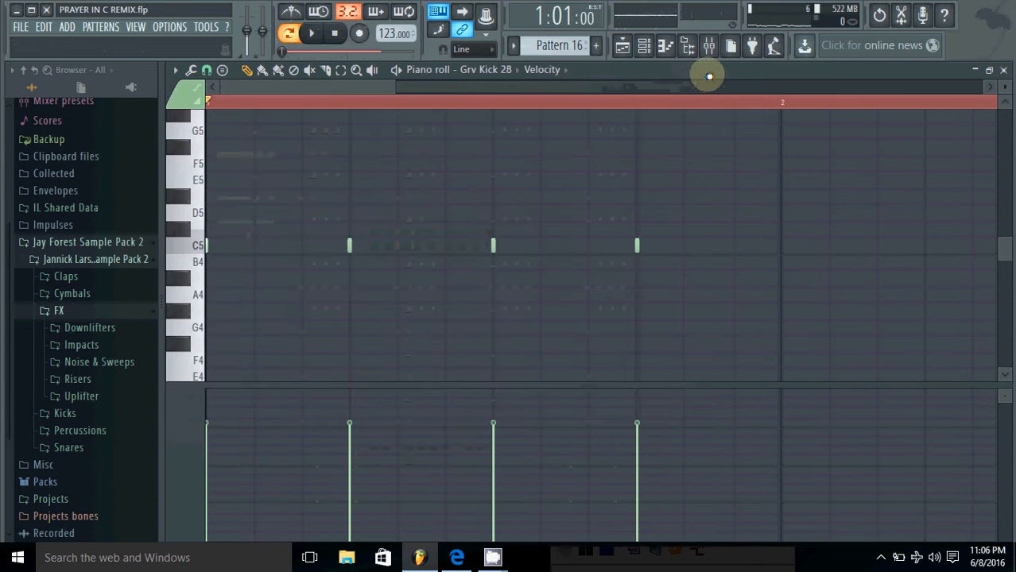
click(192, 454)
click(334, 477)
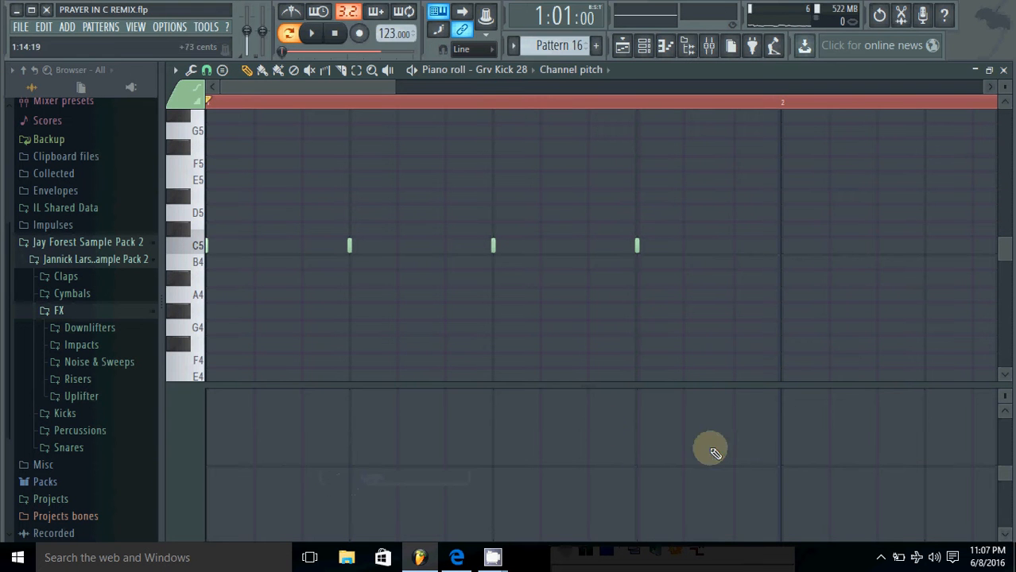
- Open the Clap & Snares (40) channel of Pattern 16 in the piano roll and examine its notes and channel pitch automation
click(661, 46)
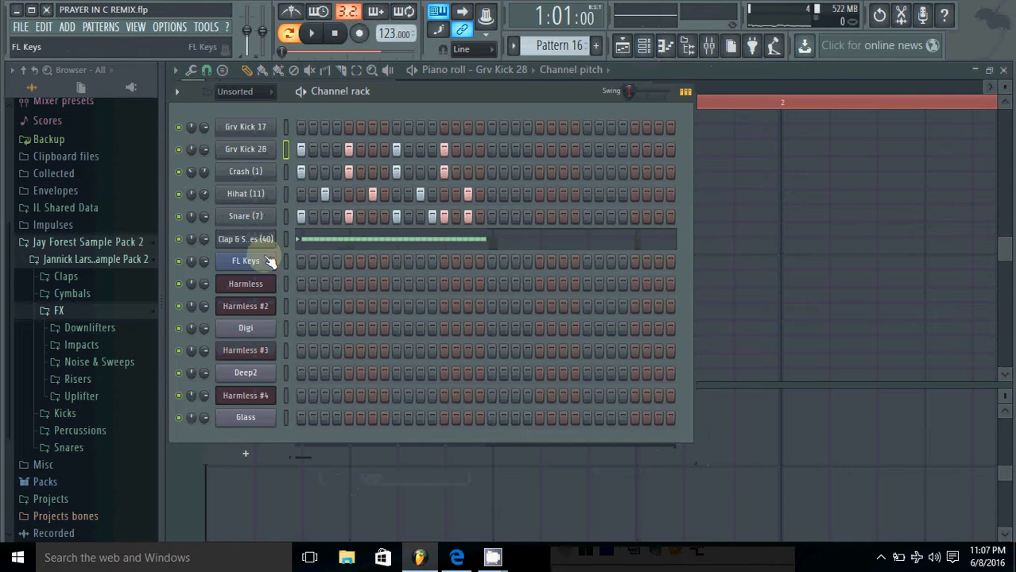
click(246, 240)
right_click(270, 239)
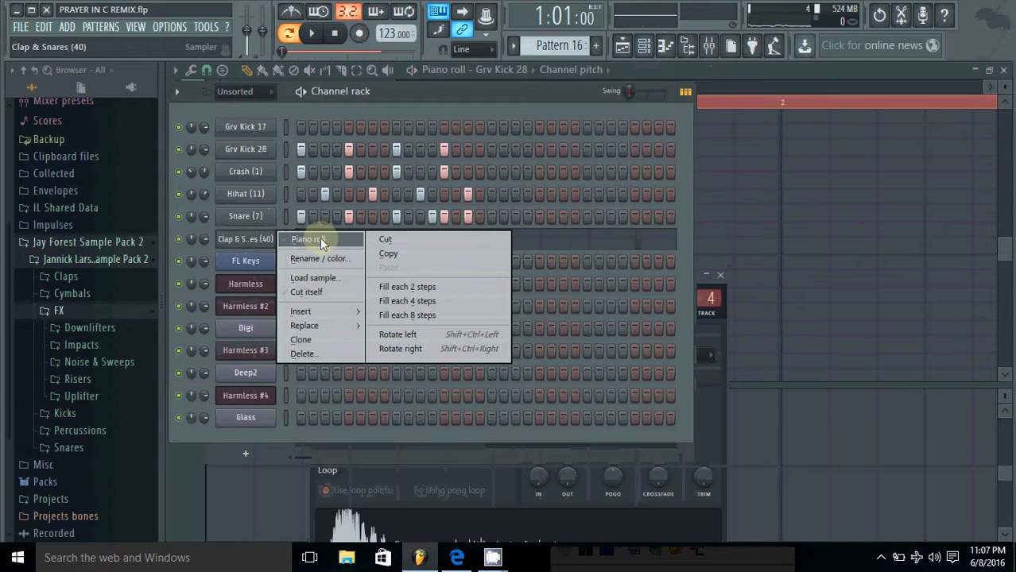
click(319, 238)
mouse_move(253, 449)
mouse_down()
mouse_move(470, 435)
mouse_move(694, 449)
mouse_move(517, 469)
mouse_move(671, 459)
mouse_up()
scroll(671, 460, up, 1)
scroll(585, 223, down, 8)
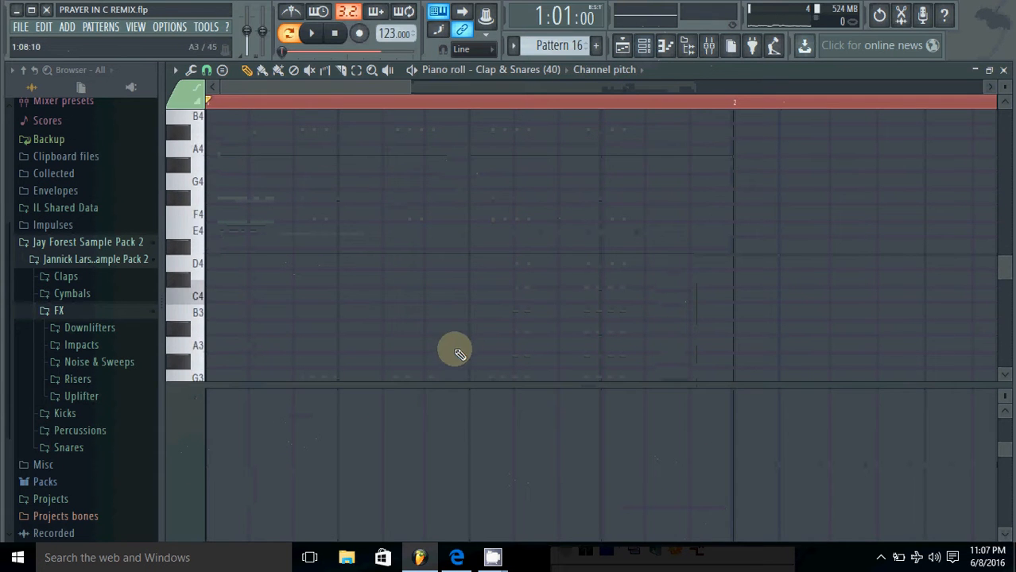
scroll(469, 382, up, 6)
scroll(503, 300, up, 3)
scroll(480, 407, down, 1)
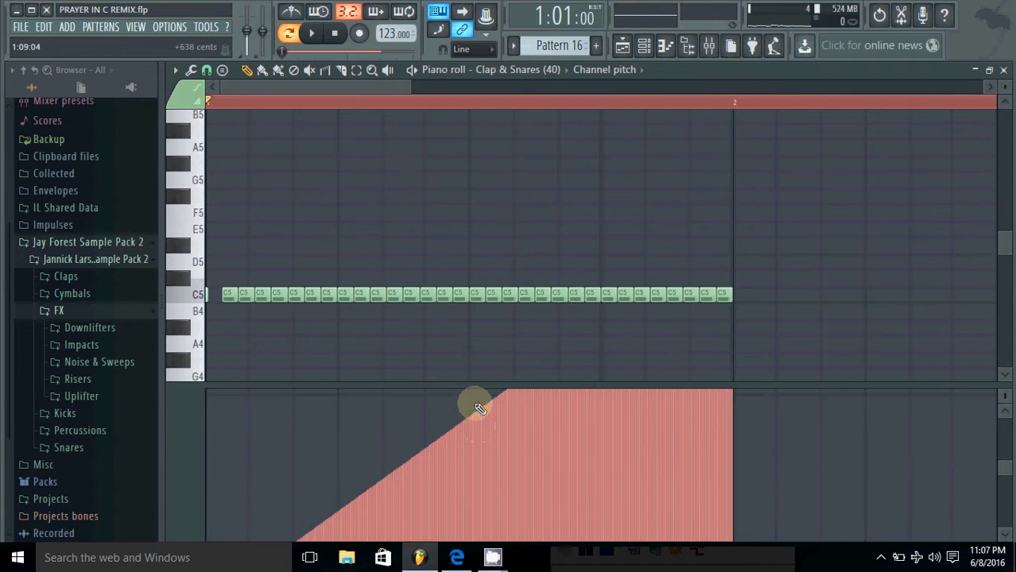
- Play the Clap & Snares (40) roll with Pattern 16, then stop and return to the playlist
click(314, 35)
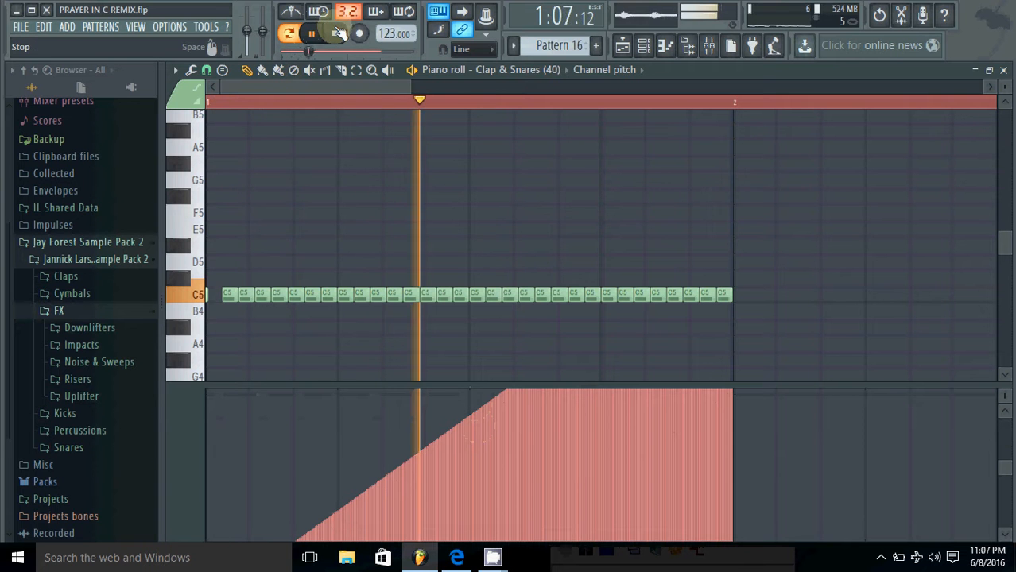
click(335, 34)
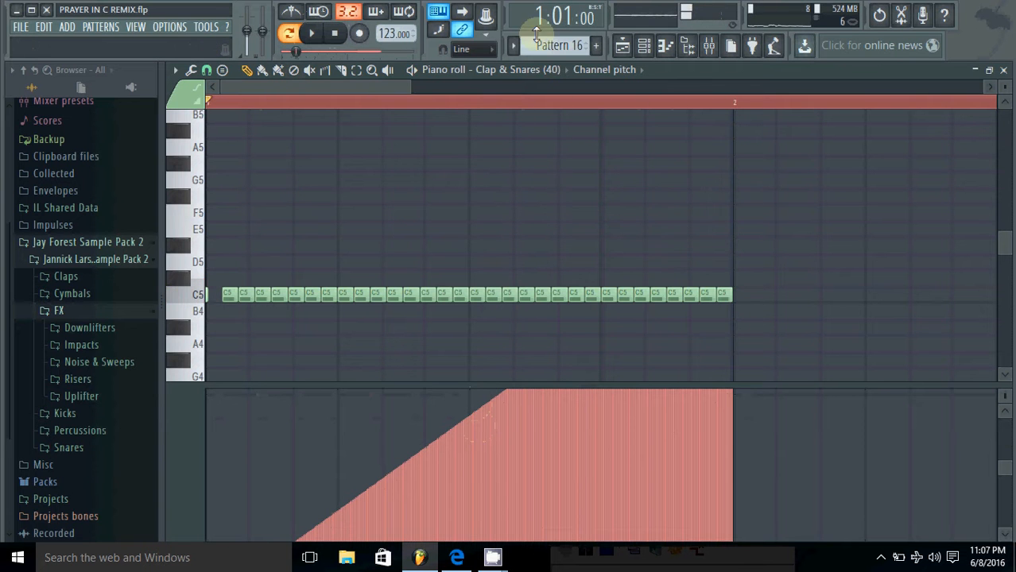
click(648, 47)
click(636, 54)
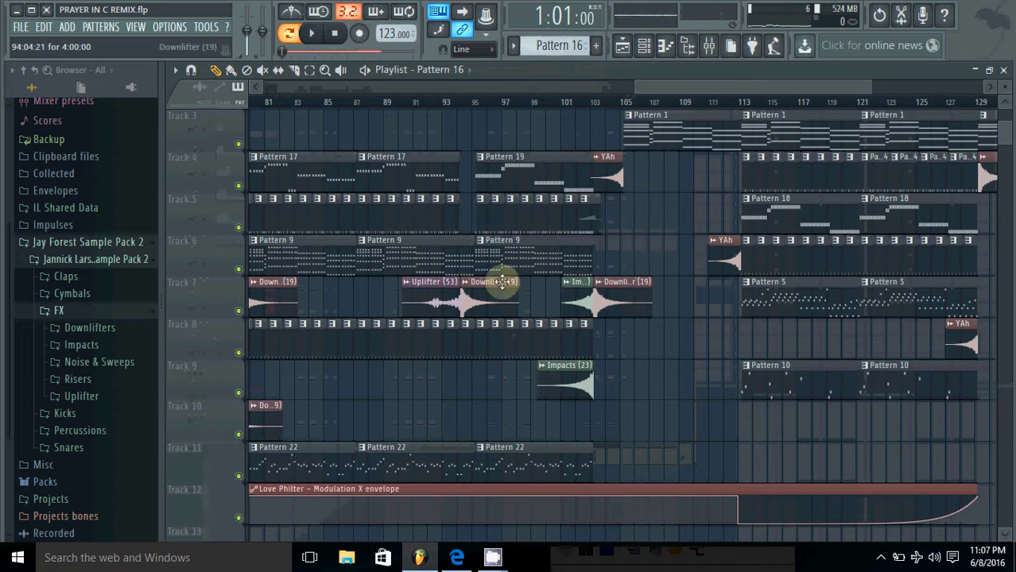
- Play the arrangement from bar 95 through the break and into the Pattern 18 section, then stop playback
click(472, 101)
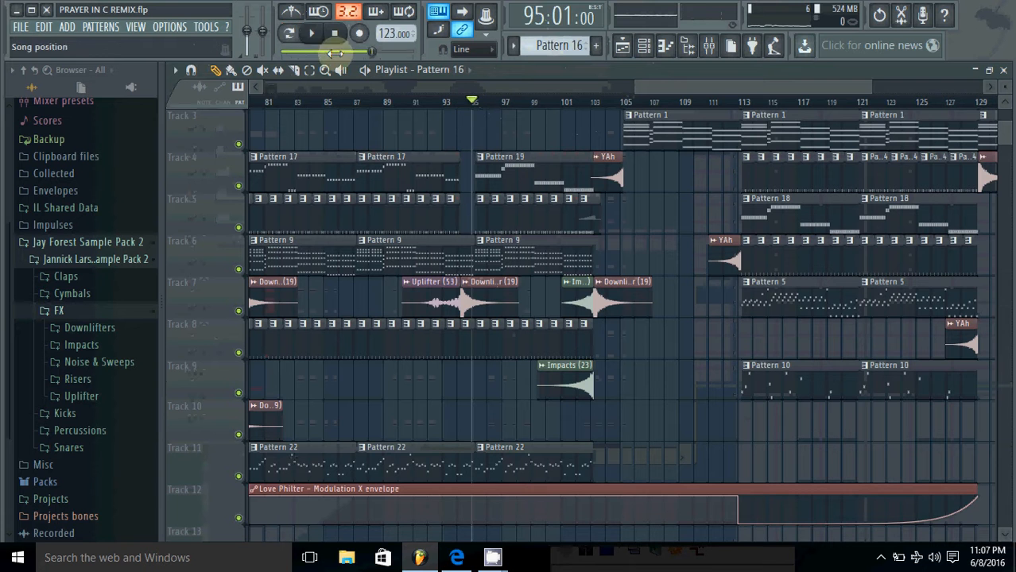
click(311, 33)
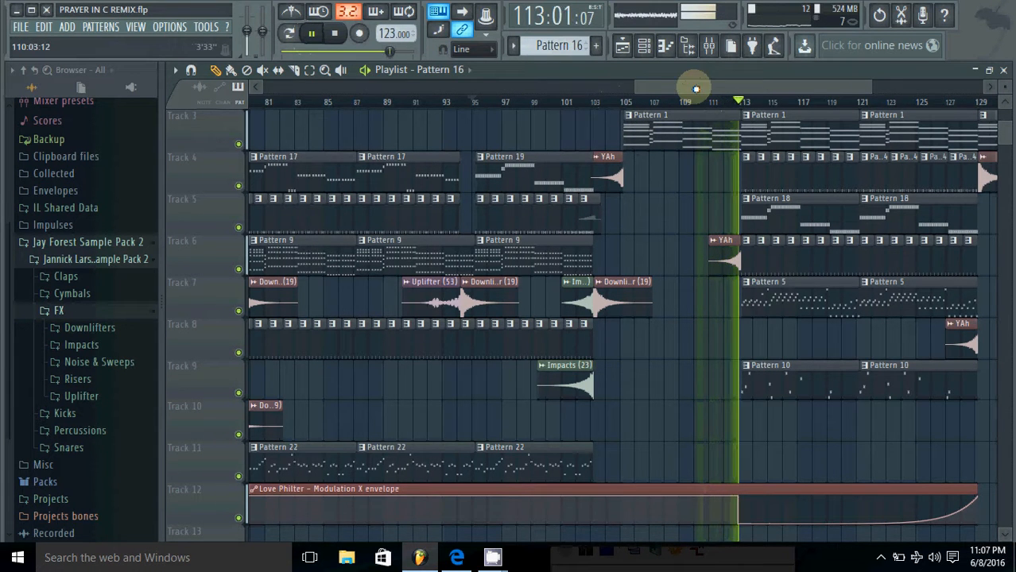
drag(699, 86, 787, 81)
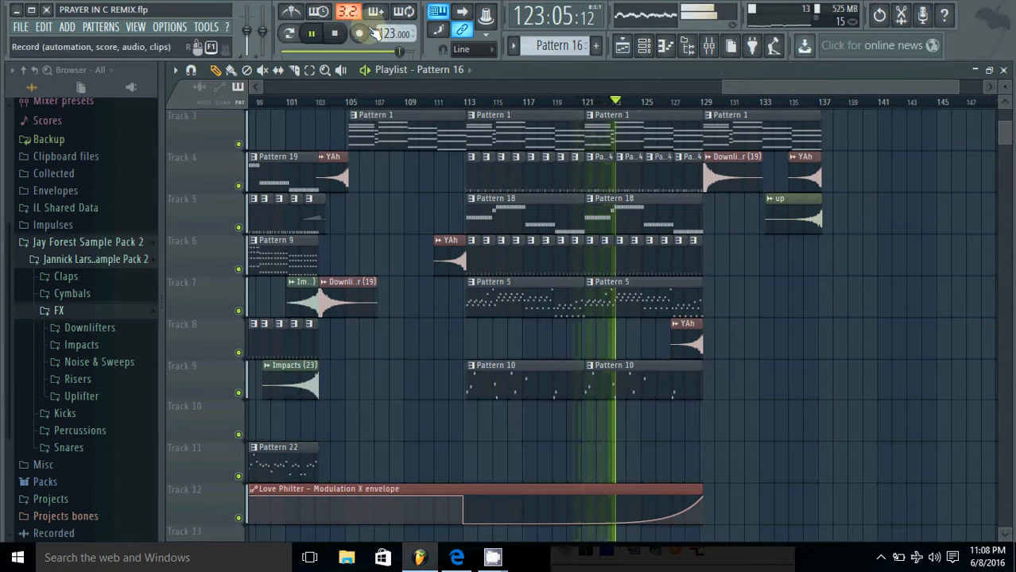
click(337, 33)
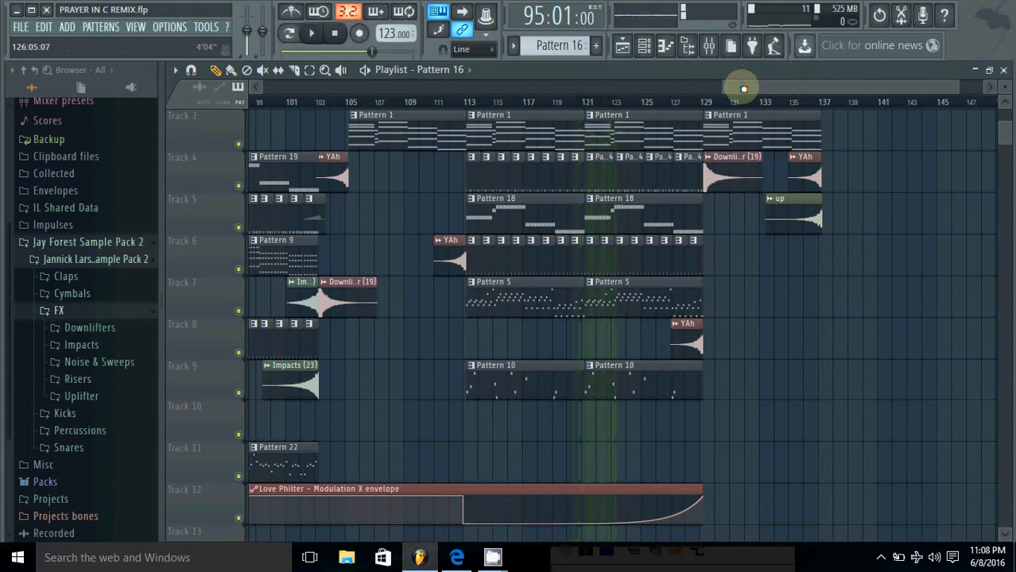
- Open Pattern 8 from playlist Track 6, view its kick steps in the channel rack, and return to the playlist
mouse_move(743, 89)
mouse_down()
mouse_move(597, 105)
mouse_move(753, 102)
mouse_up()
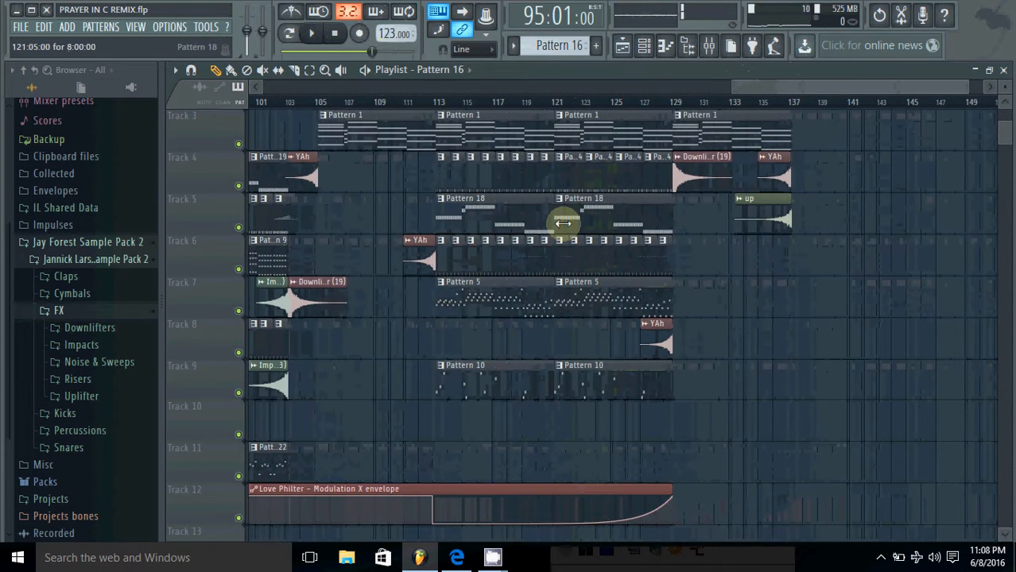
double_click(597, 252)
click(644, 45)
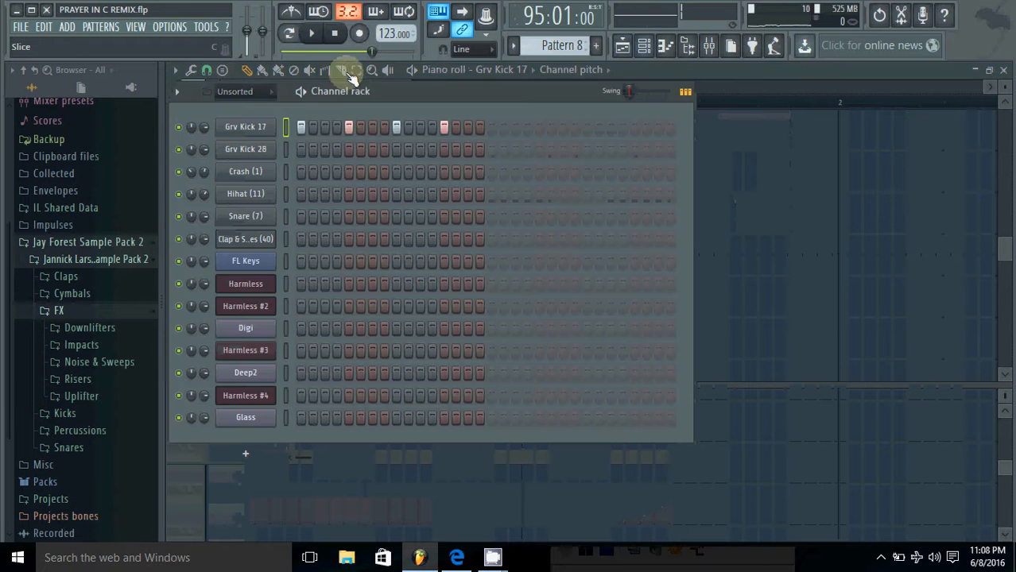
click(624, 46)
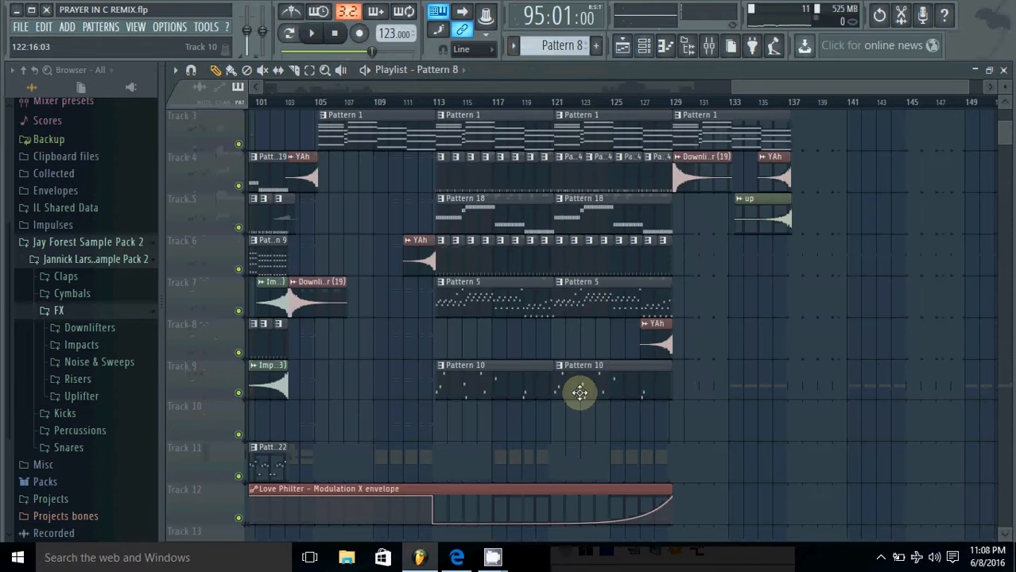
- Open Pattern 4 from playlist Track 4, view and play its drum steps in the channel rack, stop, and return to the playlist
double_click(582, 161)
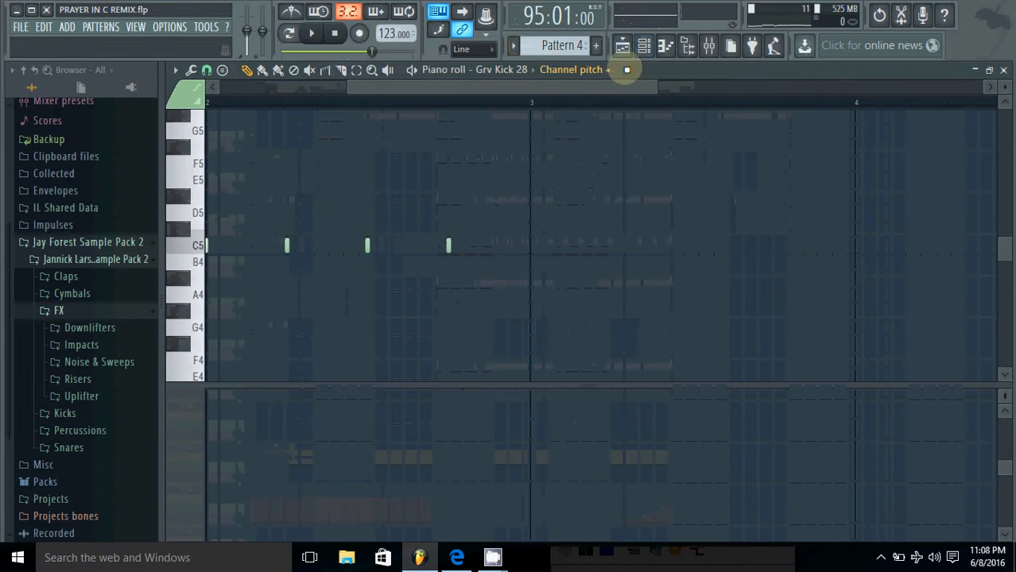
click(645, 46)
click(287, 33)
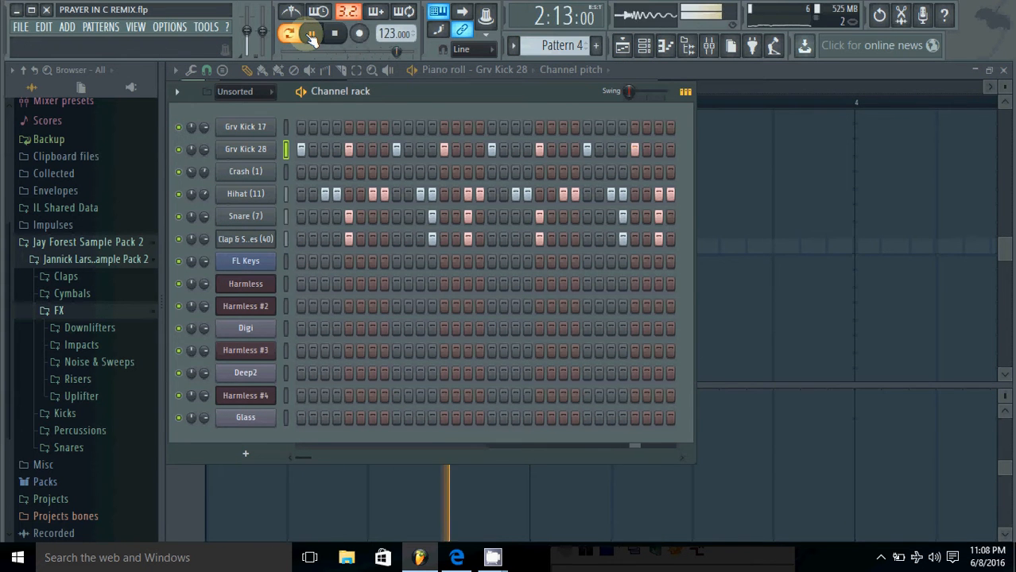
click(333, 37)
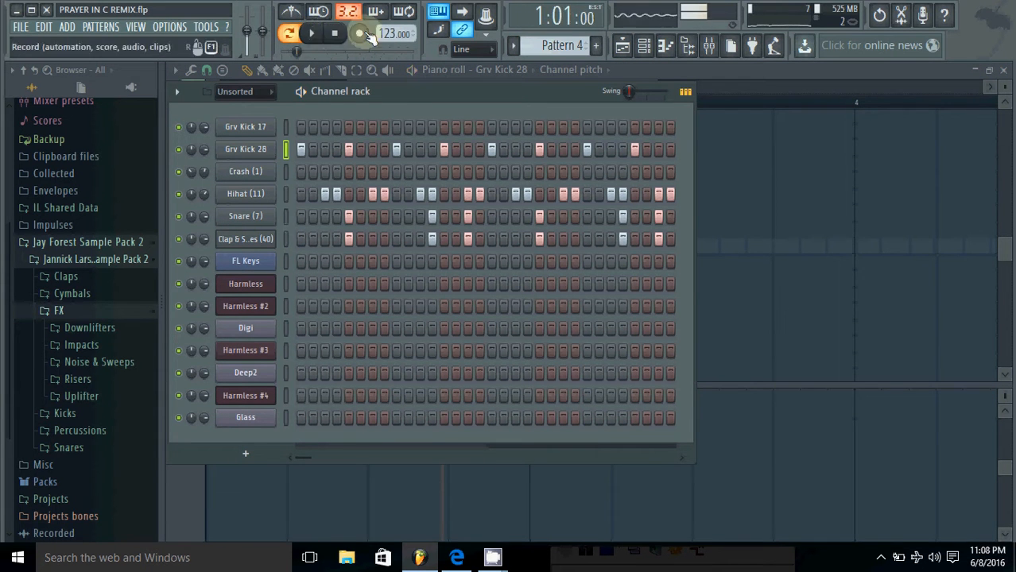
click(623, 46)
click(645, 45)
click(623, 46)
- Play the arrangement from bar 125 through the Pattern 4 section, review the playing tracks, then stop playback
click(611, 100)
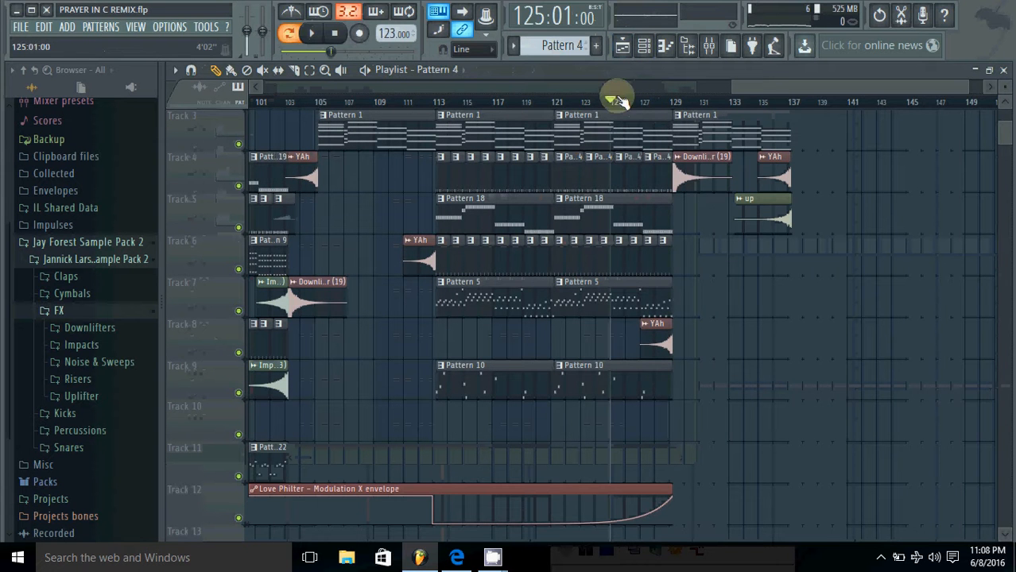
click(312, 33)
scroll(998, 141, up, 2)
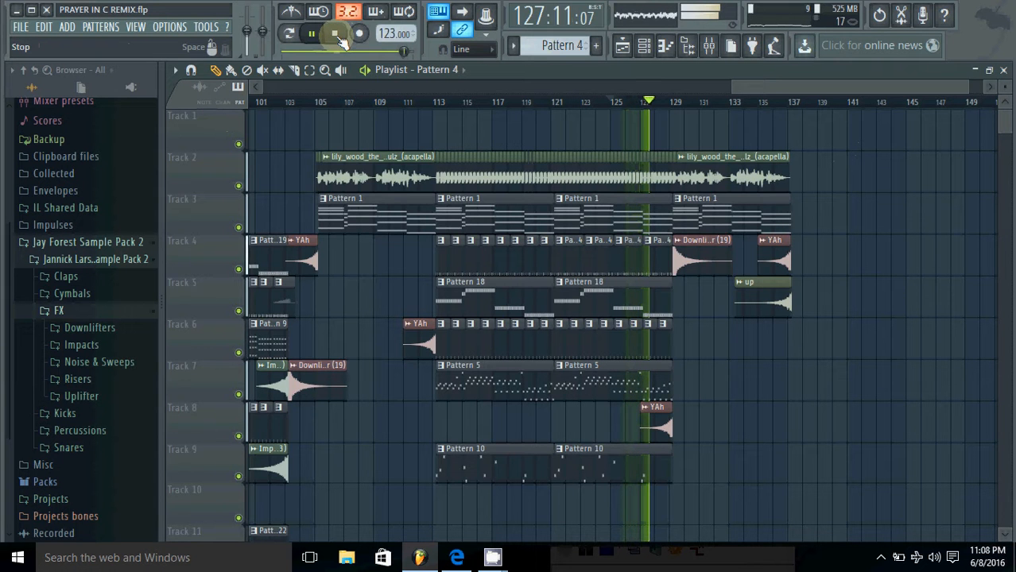
scroll(755, 288, down, 2)
scroll(756, 288, down, 2)
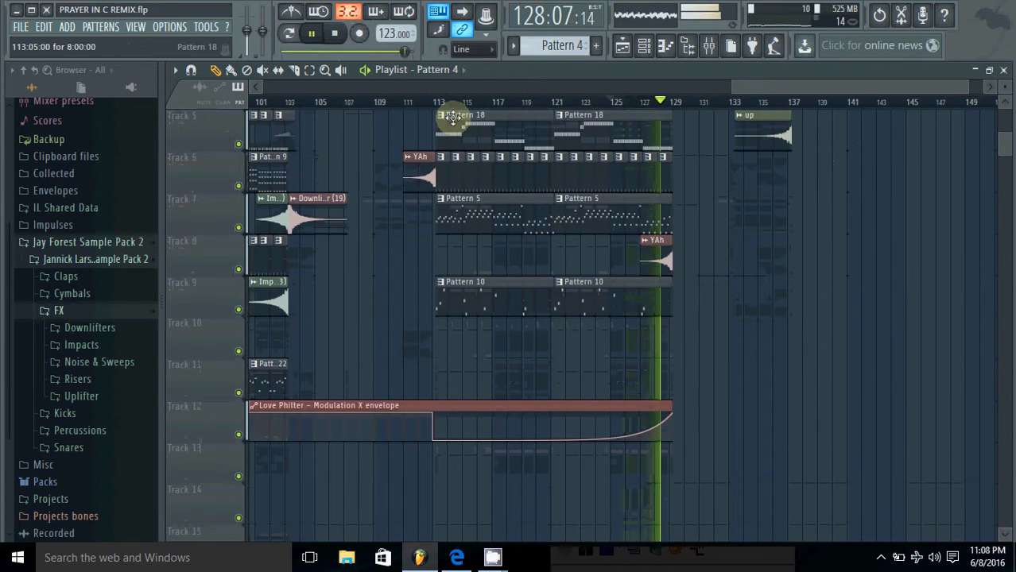
click(335, 34)
scroll(779, 175, up, 4)
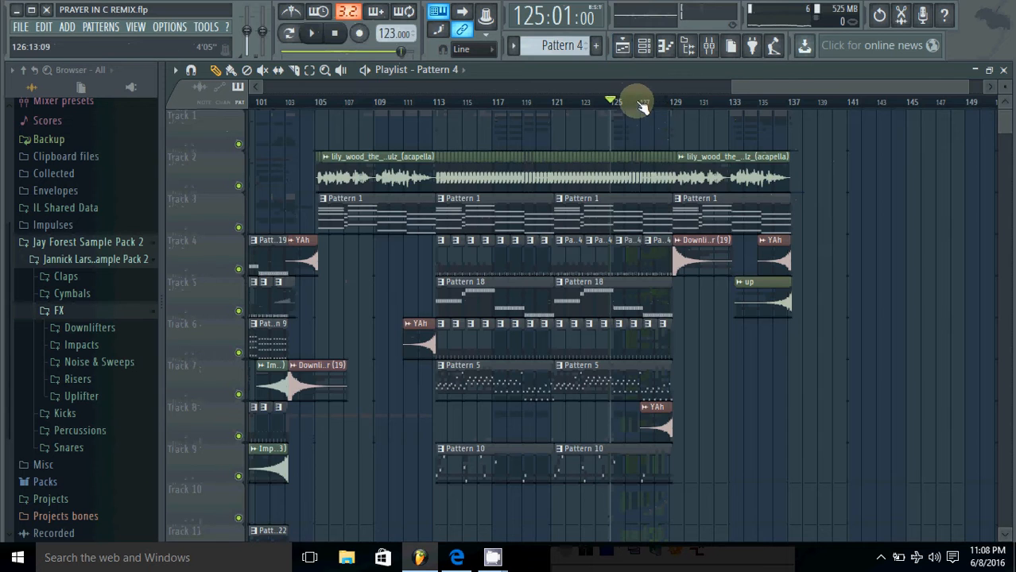
- Solo playlist Track 2 and play the acapella clip from bar 105, then stop playback
scroll(792, 101, down, 3)
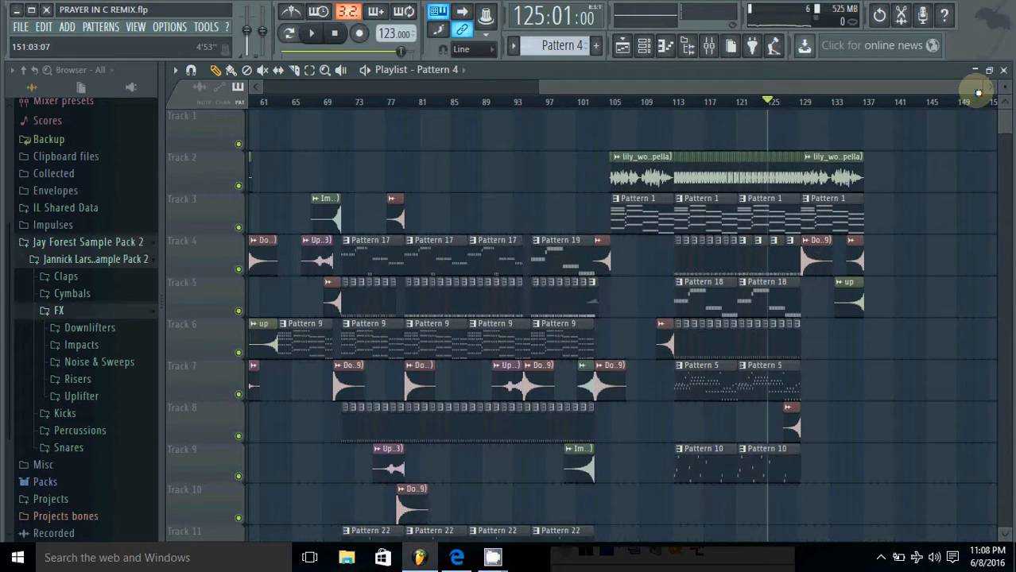
mouse_move(797, 101)
mouse_down()
mouse_move(596, 89)
mouse_move(812, 91)
mouse_move(788, 97)
mouse_up()
click(402, 104)
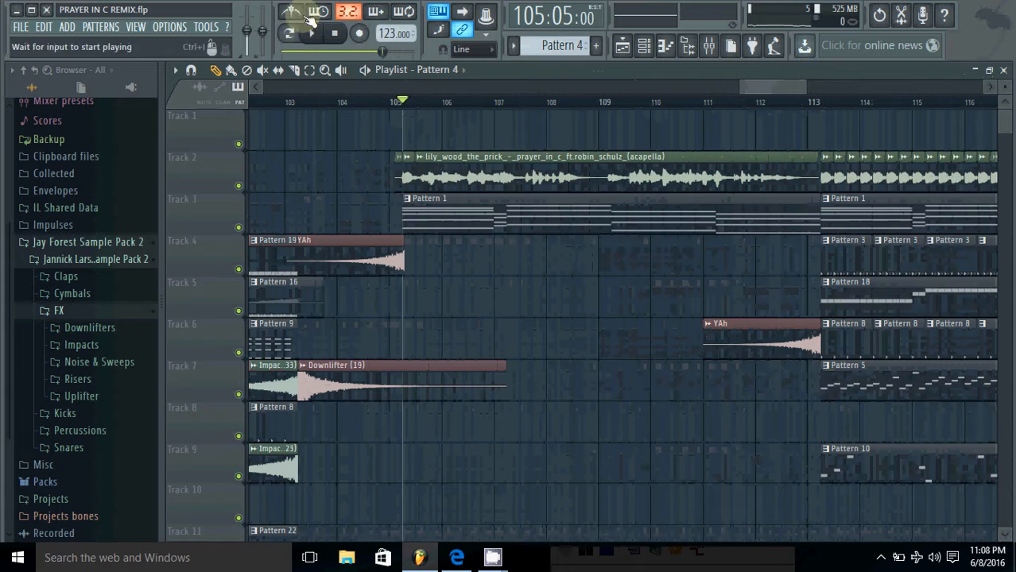
right_click(238, 186)
click(310, 33)
click(335, 33)
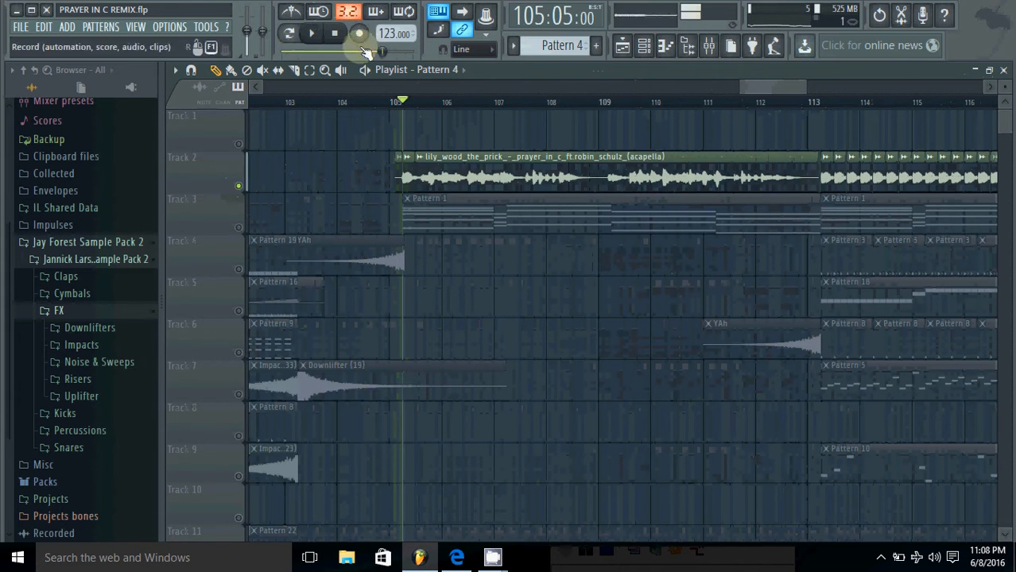
- Examine the chopped acapella and the closing vocal around bar 129 on Track 2, then turn off the track's solo
drag(751, 89, 870, 100)
scroll(685, 188, down, 5)
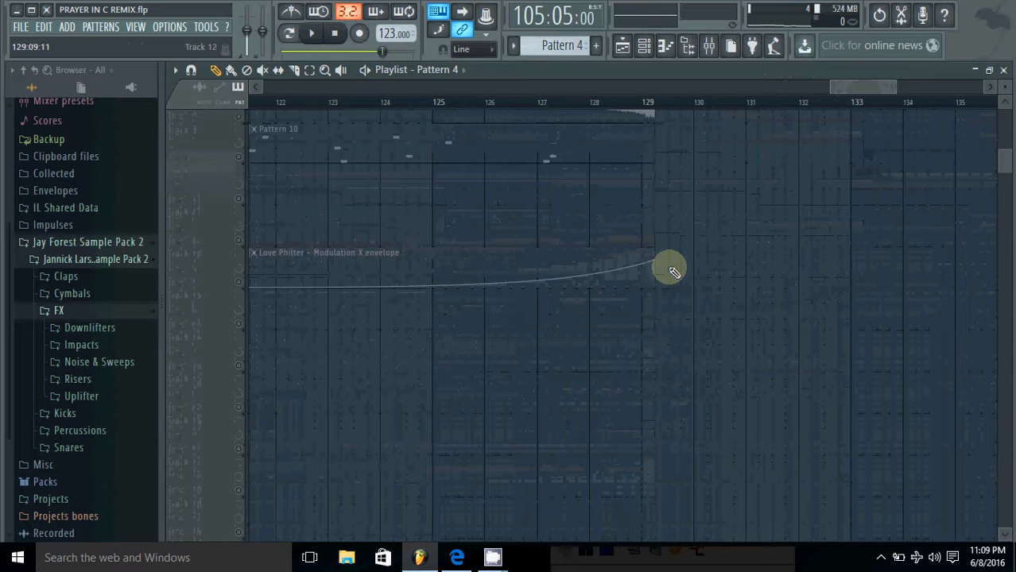
scroll(670, 268, up, 5)
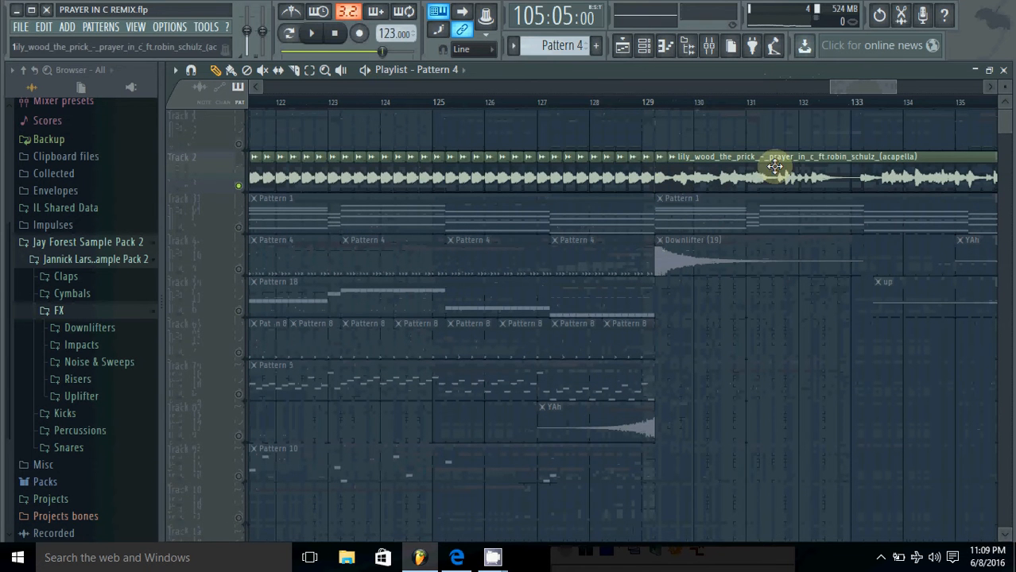
click(575, 103)
right_click(230, 191)
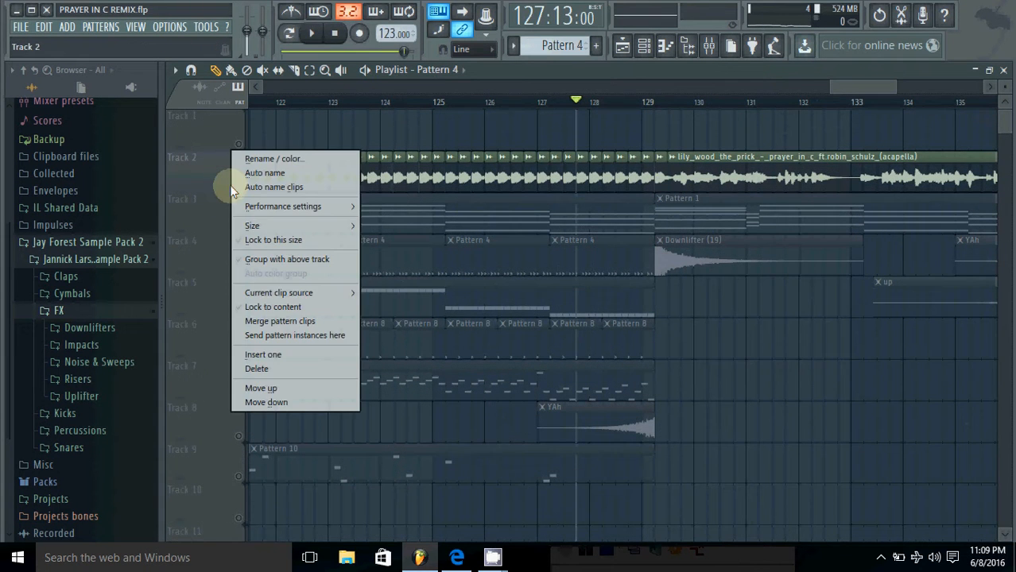
click(238, 187)
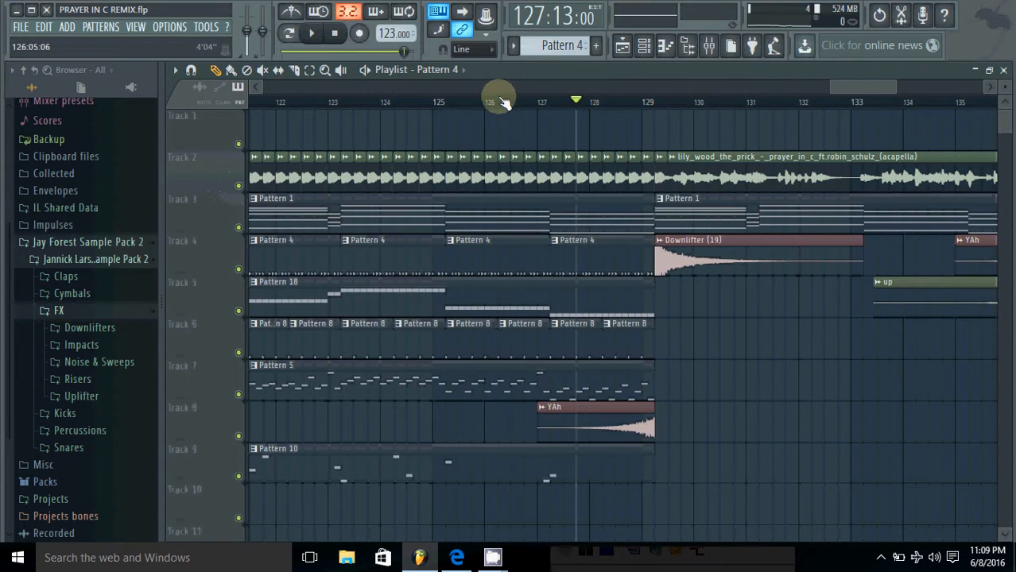
- Play from bar 126 in the mixer with Insert 5 soloed and selected to show its effects, then stop
click(709, 45)
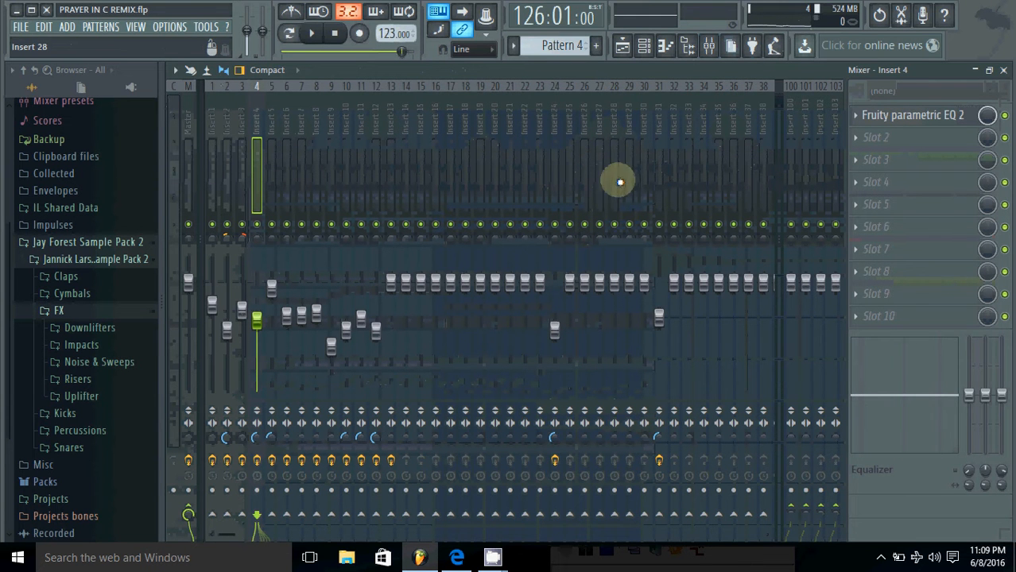
click(315, 37)
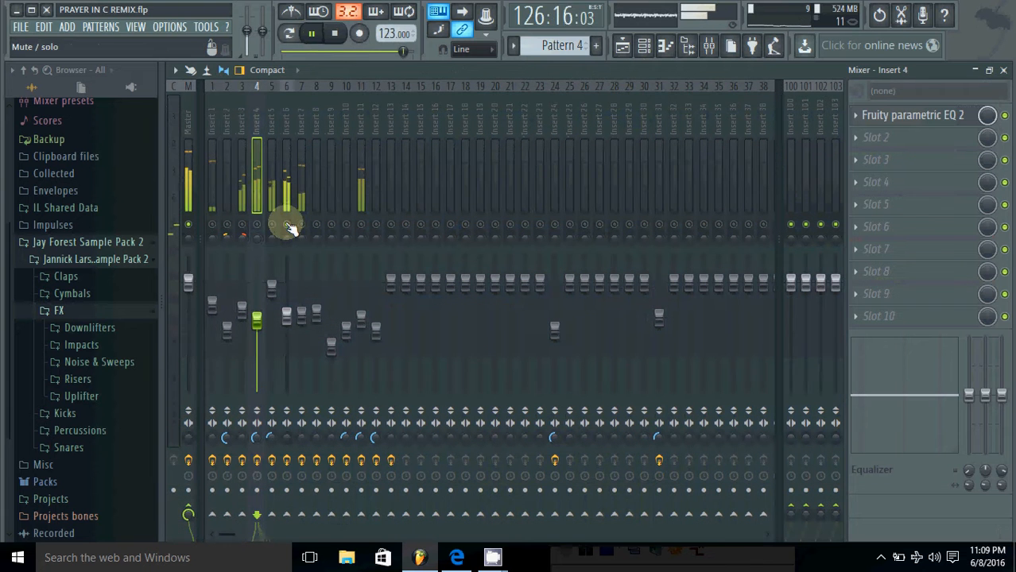
click(271, 127)
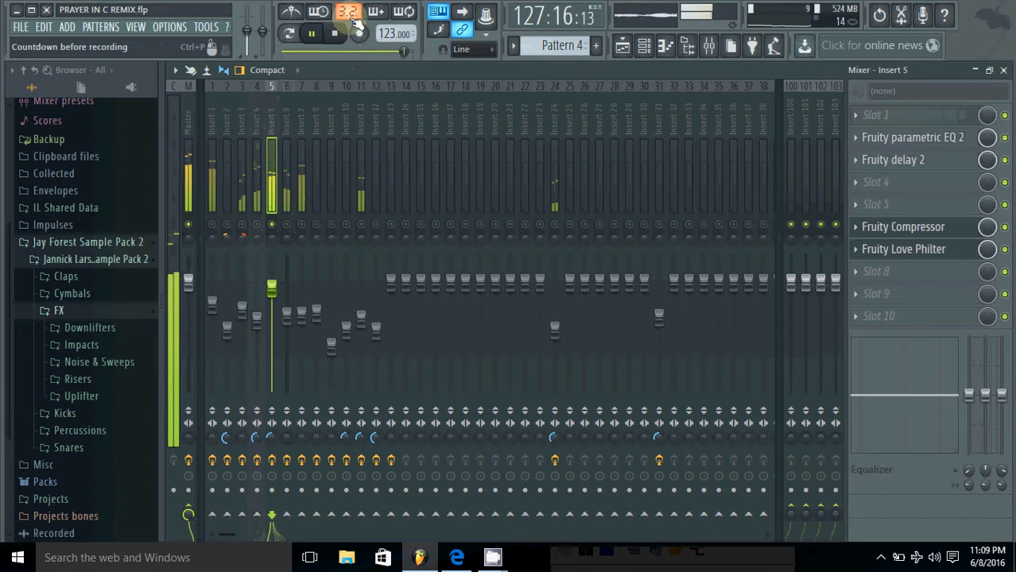
click(339, 34)
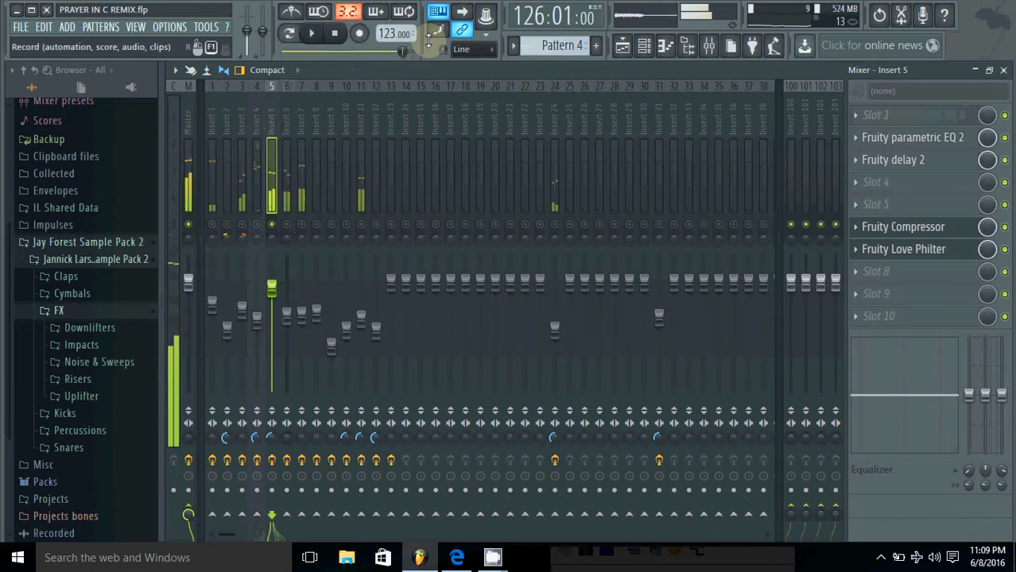
- Inspect the Fruity Love Philter on Insert 5 and its Modulation X automation options, then unsolo the insert and return to the playlist
click(896, 251)
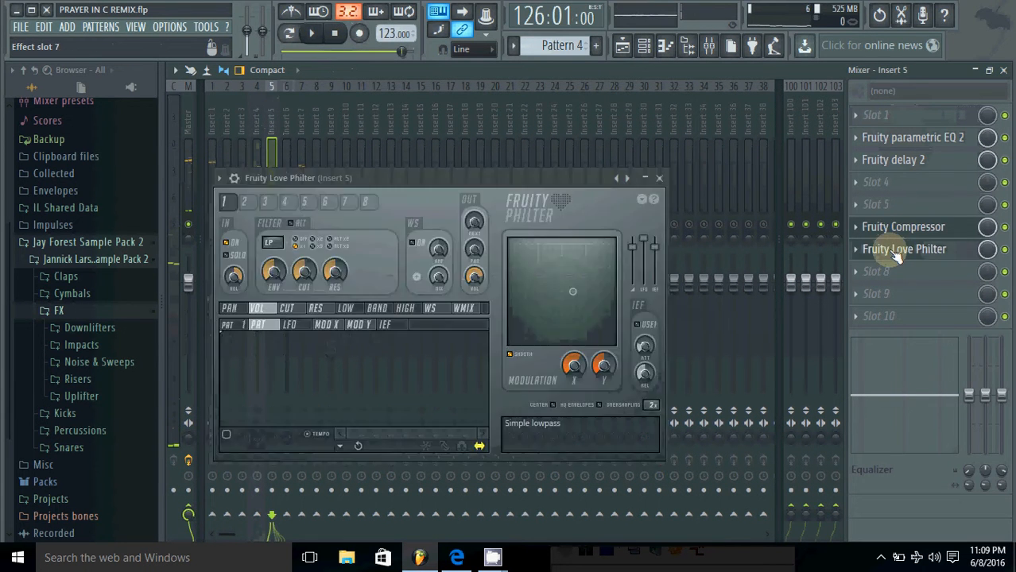
right_click(577, 369)
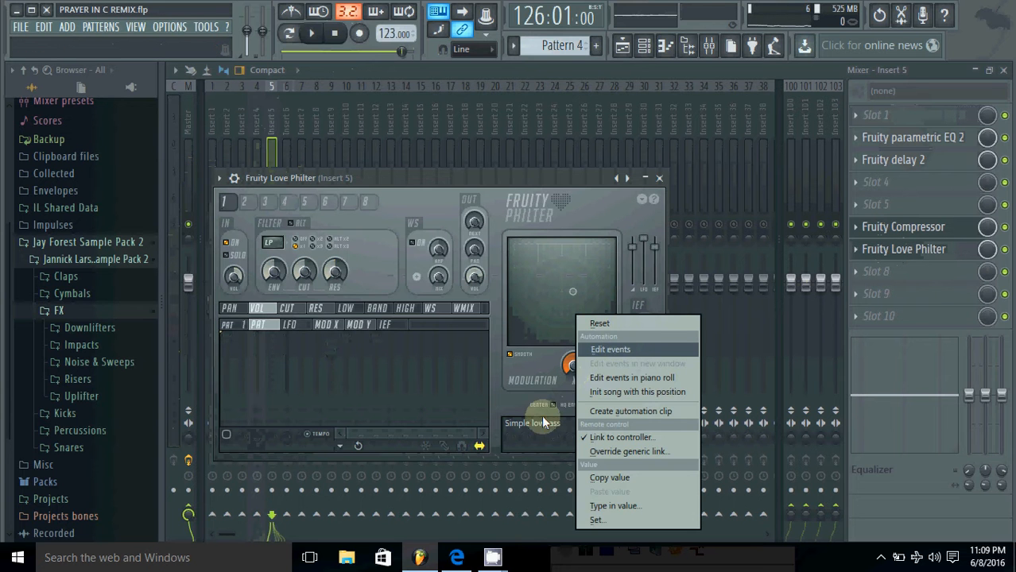
click(666, 168)
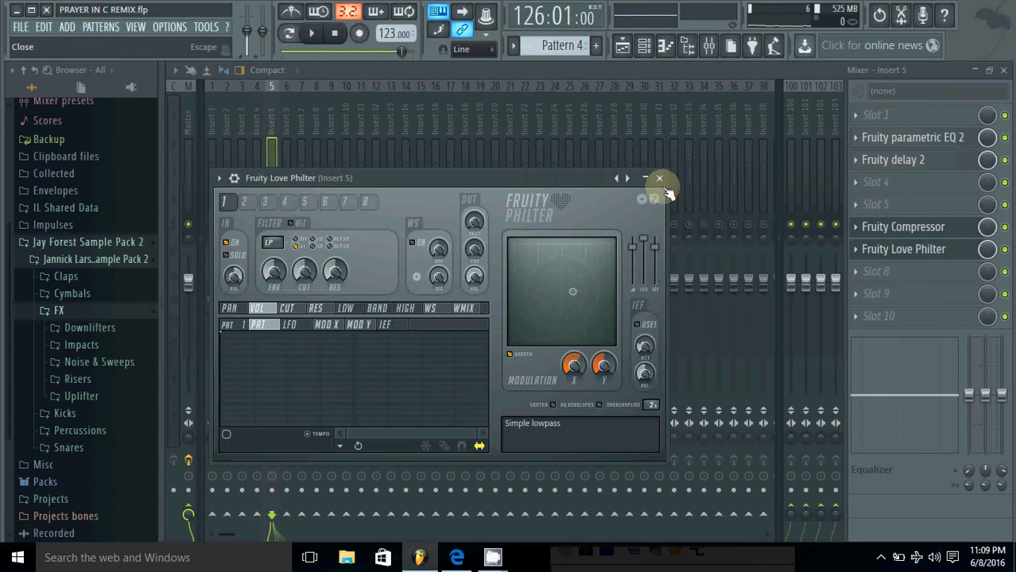
click(659, 180)
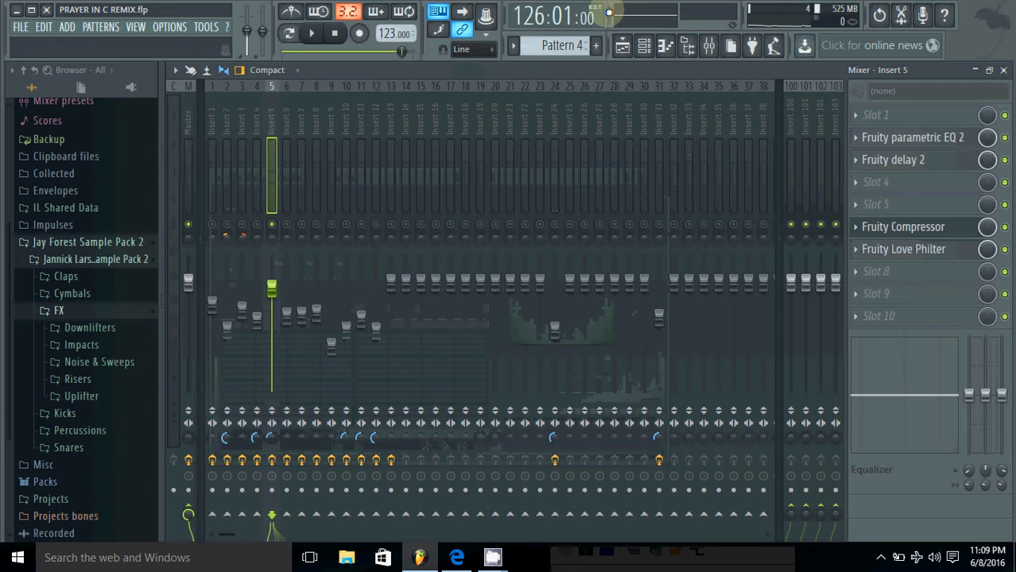
right_click(275, 225)
click(622, 45)
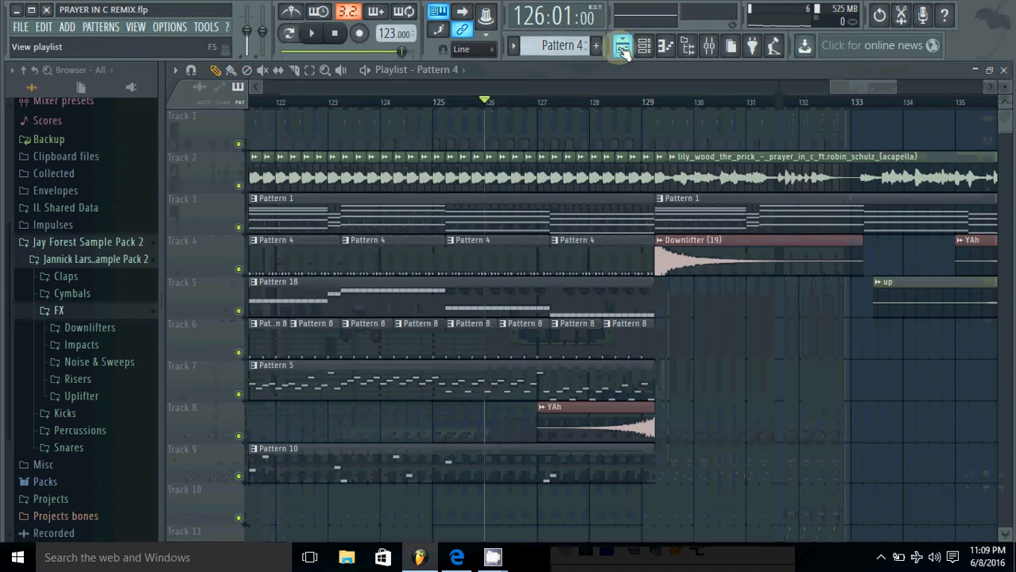
- Play the arrangement from bar 126 through the closing vocal, chords and riser clips, then stop playback
click(318, 36)
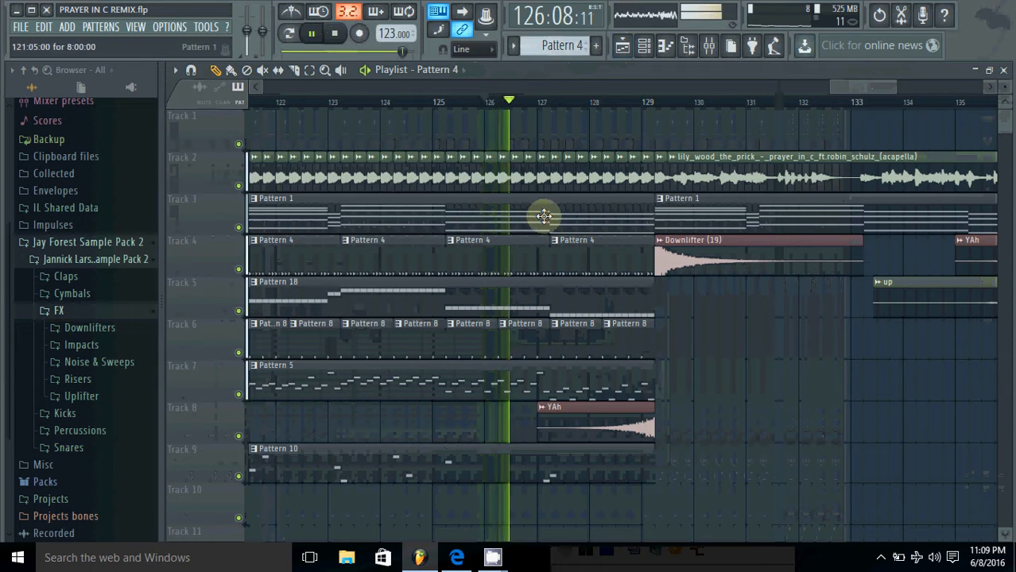
click(455, 558)
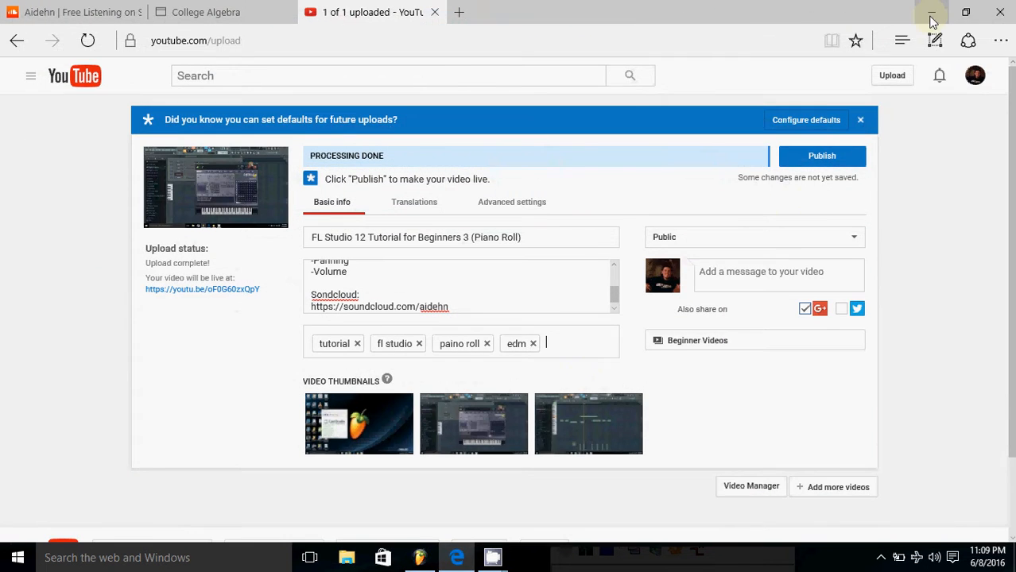
click(931, 13)
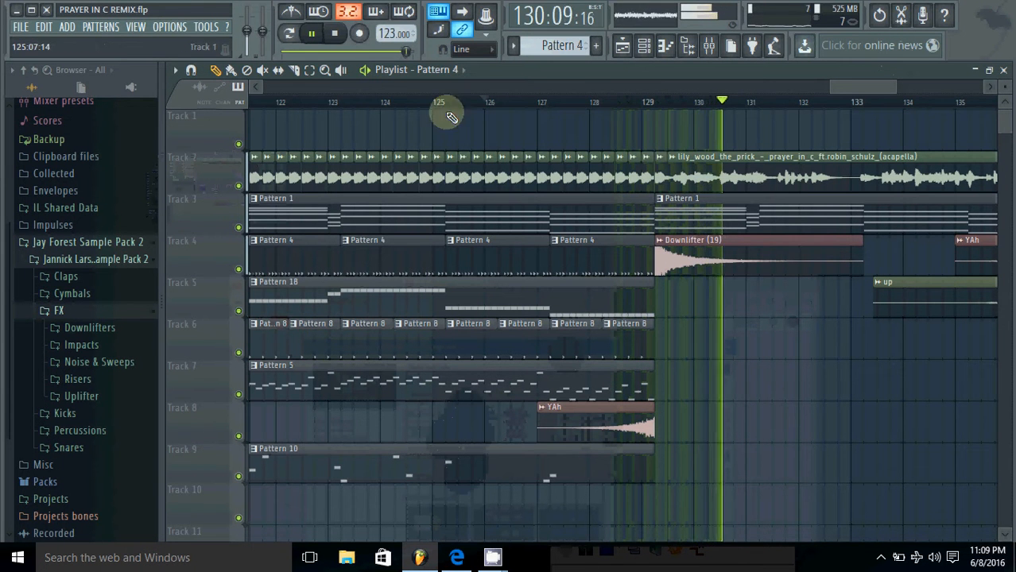
drag(888, 85, 925, 90)
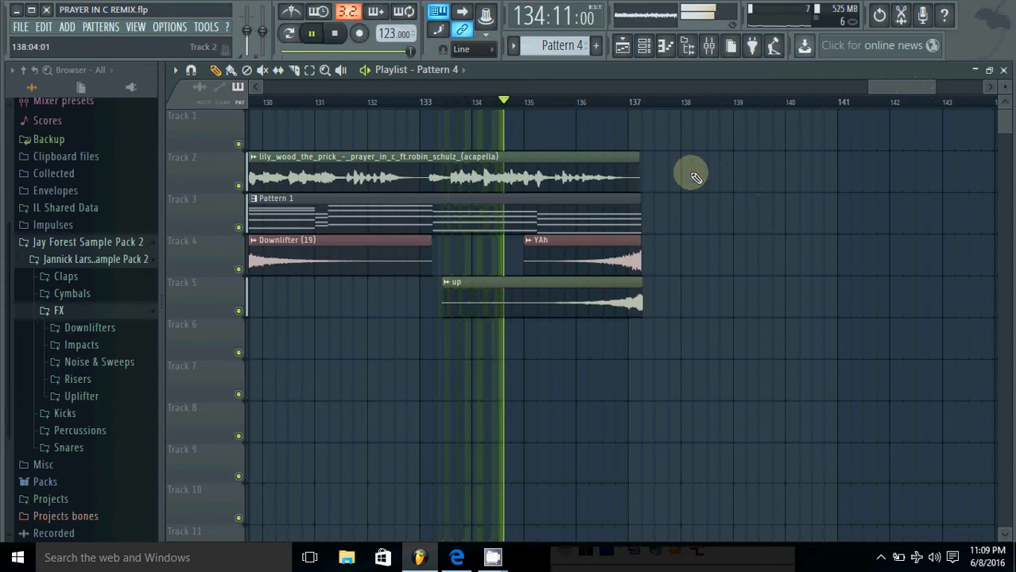
click(337, 36)
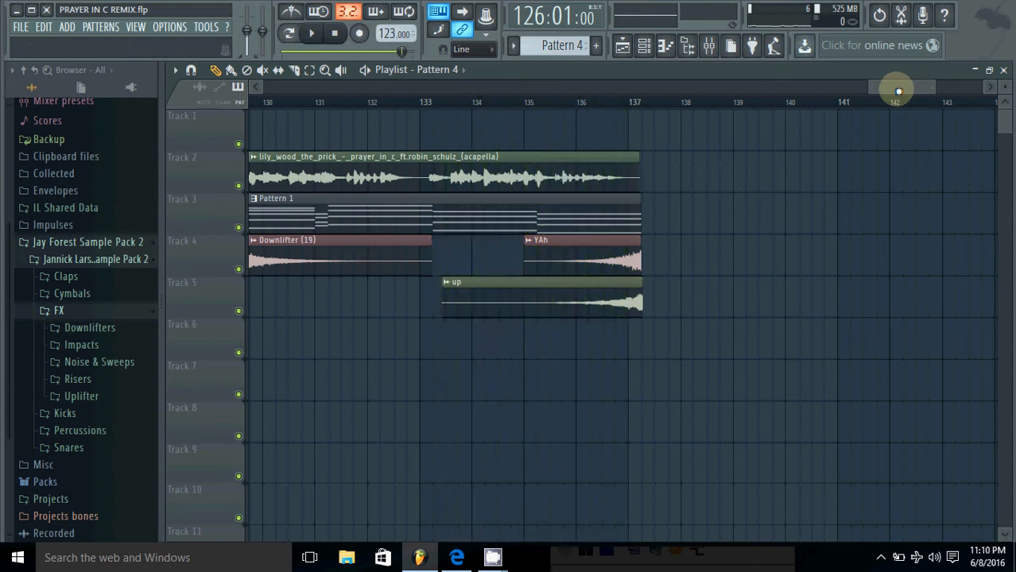
- Review the whole playlist arrangement, comparing the intro, middle drop and final sections across all tracks
drag(899, 89, 442, 120)
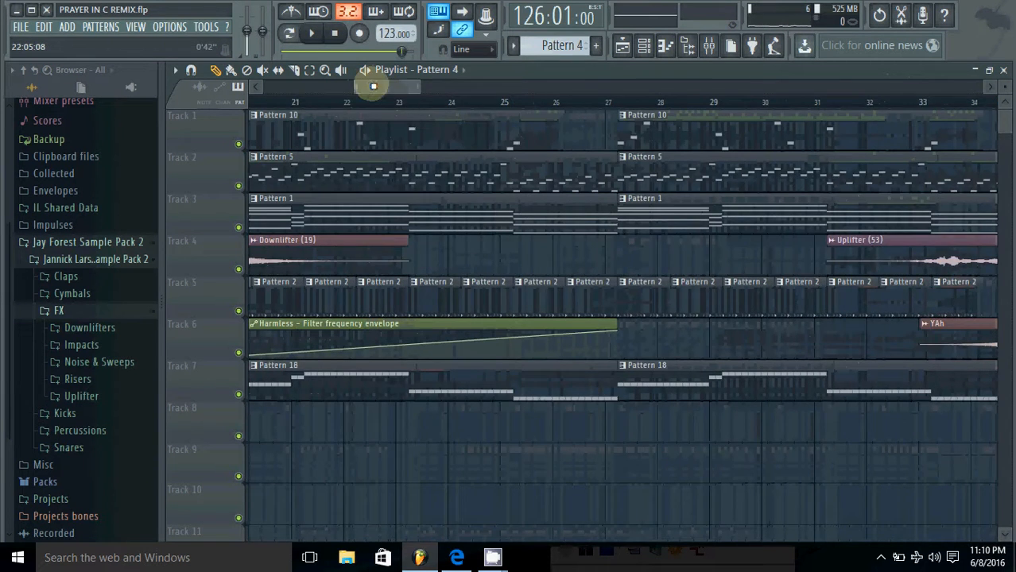
drag(373, 86, 661, 83)
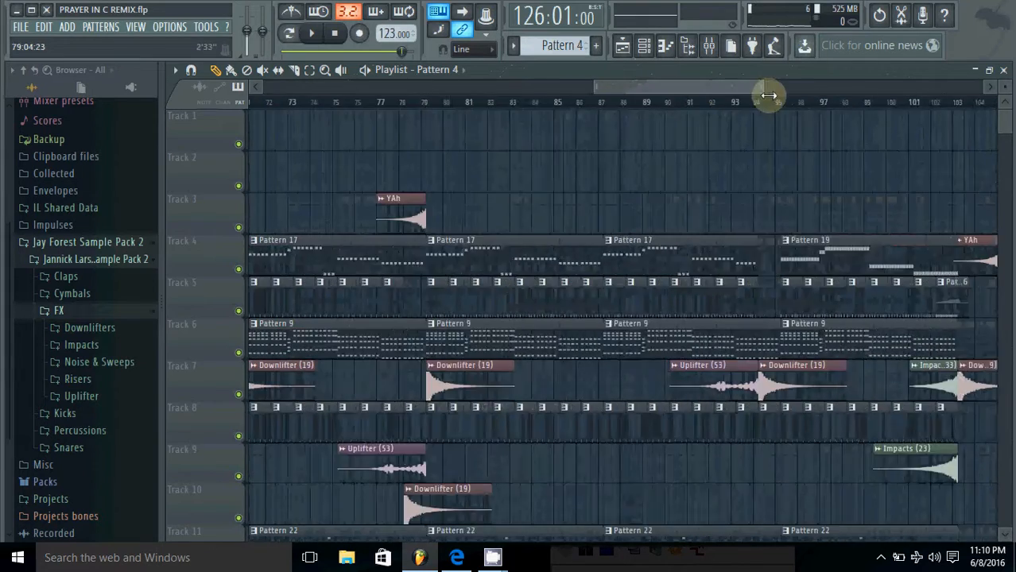
drag(769, 94, 648, 88)
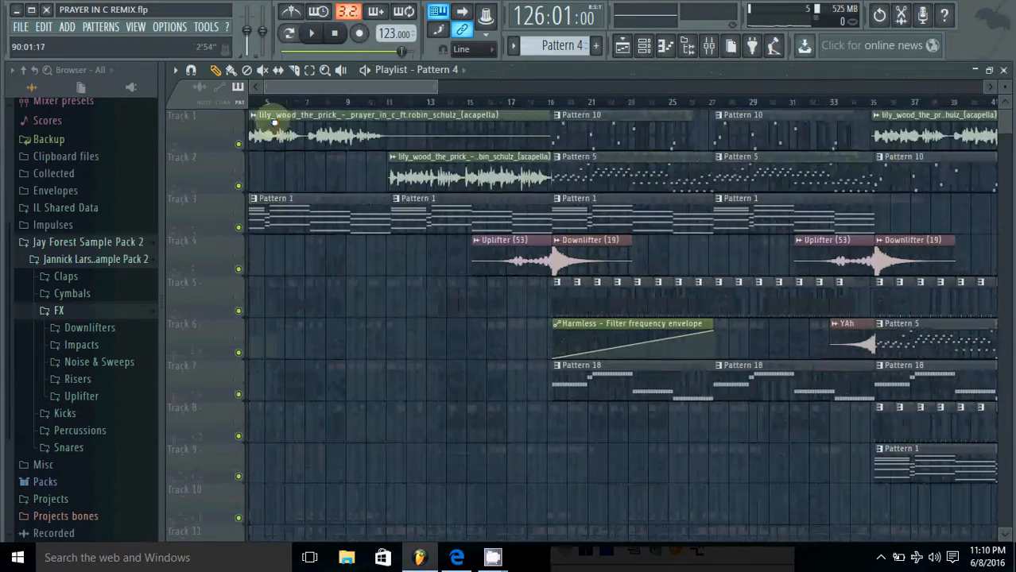
scroll(428, 141, down, 2)
scroll(425, 140, up, 2)
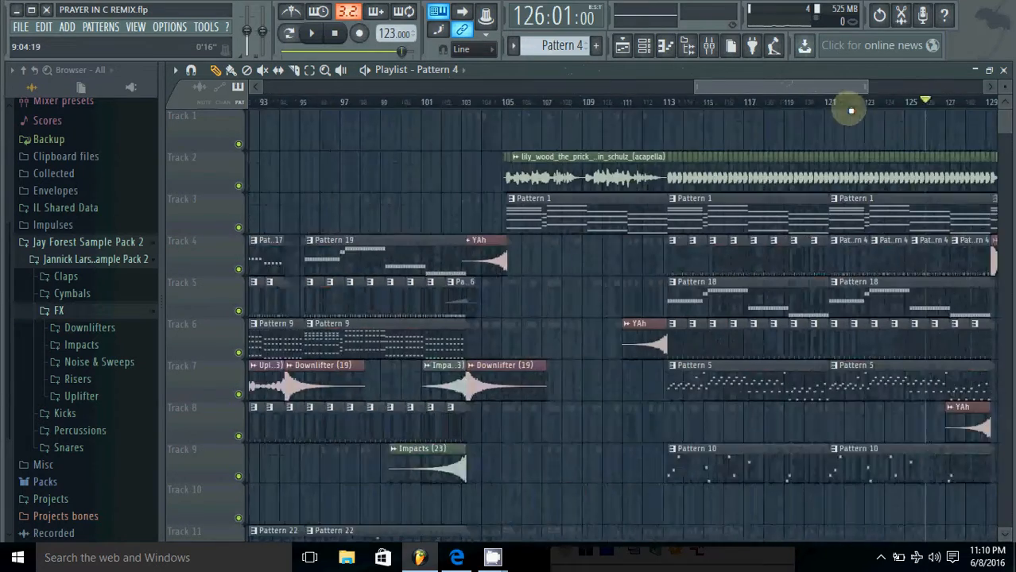
scroll(874, 271, down, 4)
scroll(775, 322, up, 4)
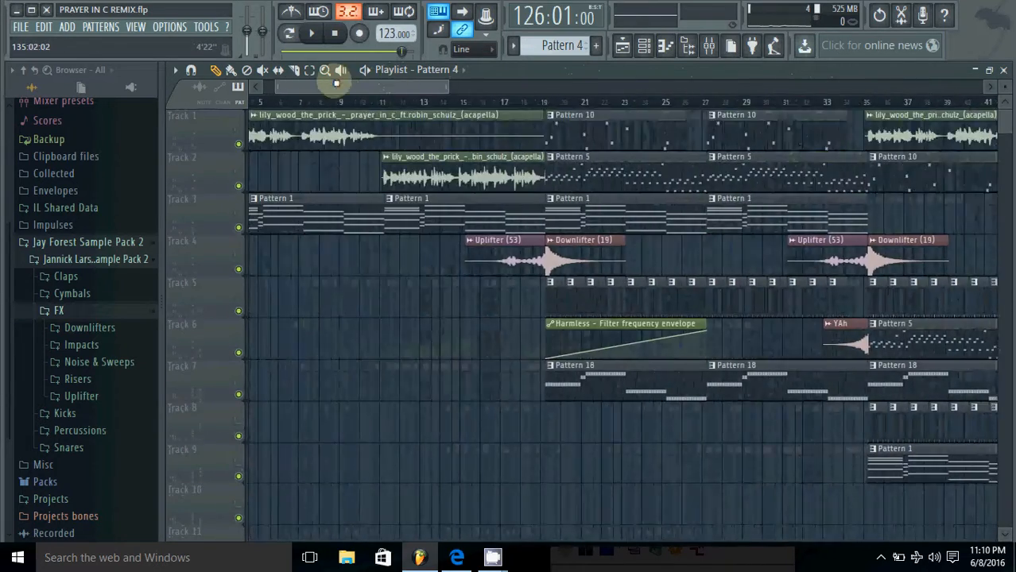
scroll(564, 262, down, 5)
scroll(605, 359, up, 4)
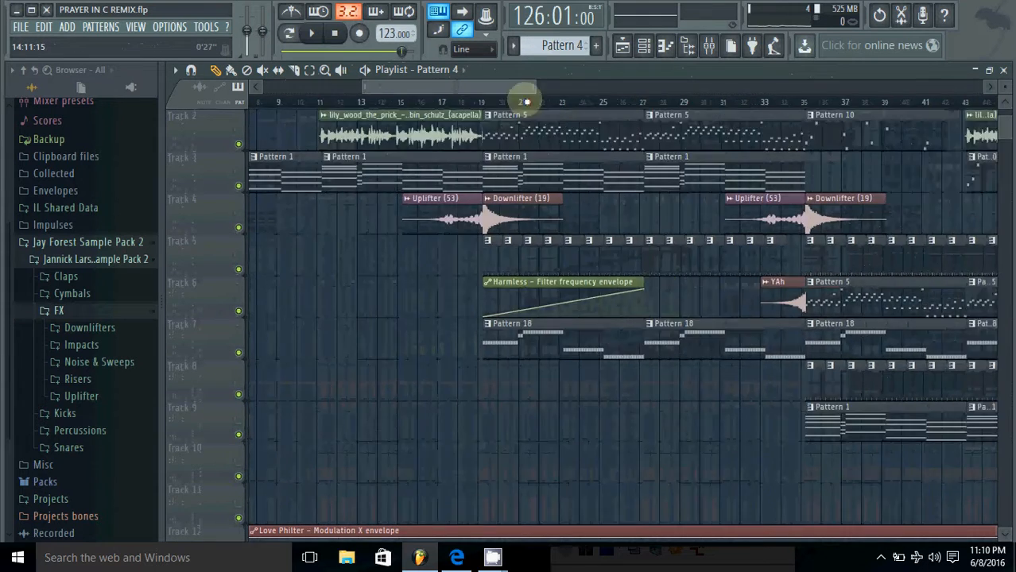
scroll(650, 352, down, 2)
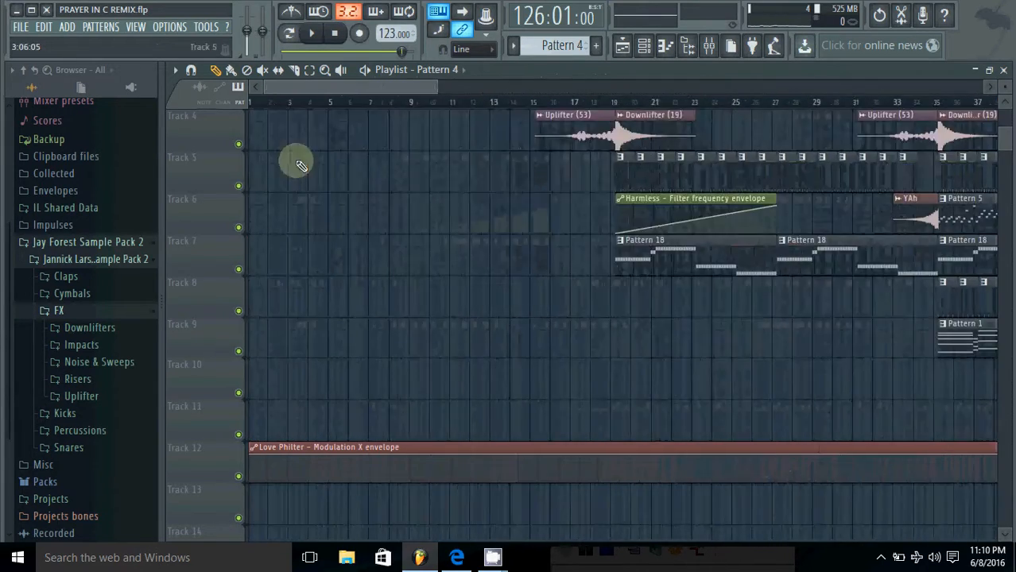
- Compare the ending and early sections, view Pattern 5's Harmless notes in the piano roll, and return to the playlist
scroll(300, 165, up, 3)
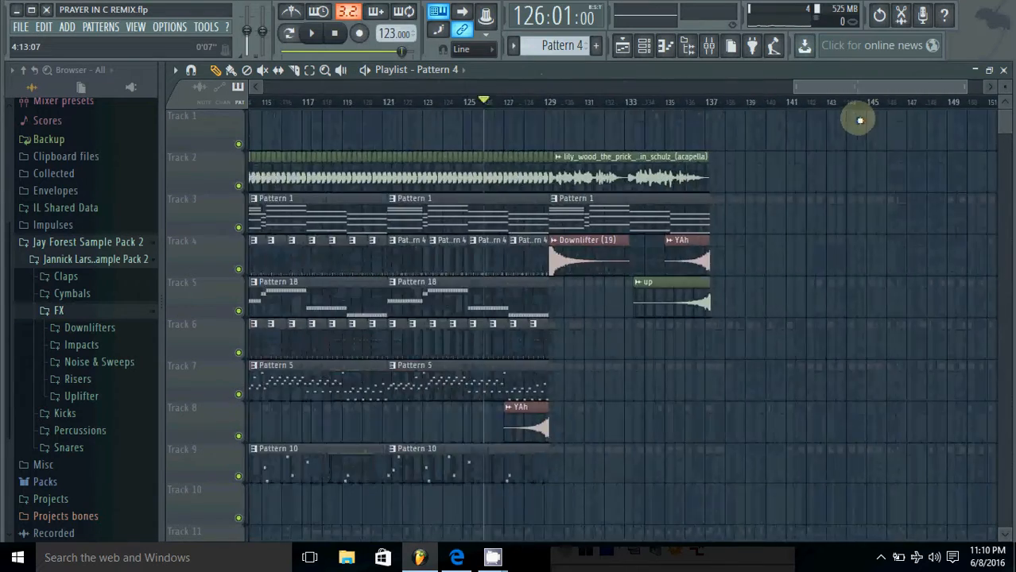
drag(388, 91, 368, 91)
scroll(569, 183, down, 3)
scroll(573, 185, up, 3)
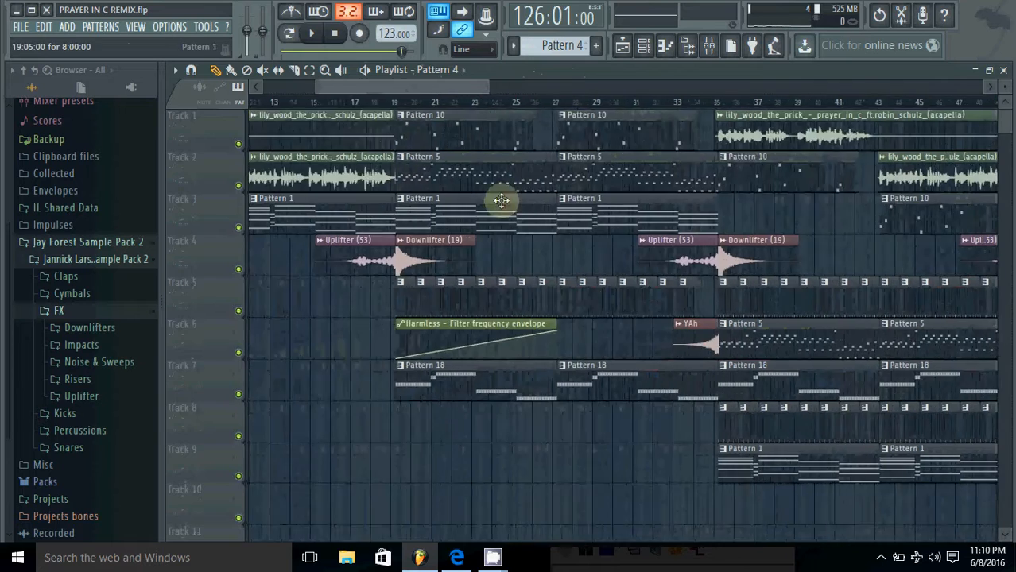
double_click(479, 181)
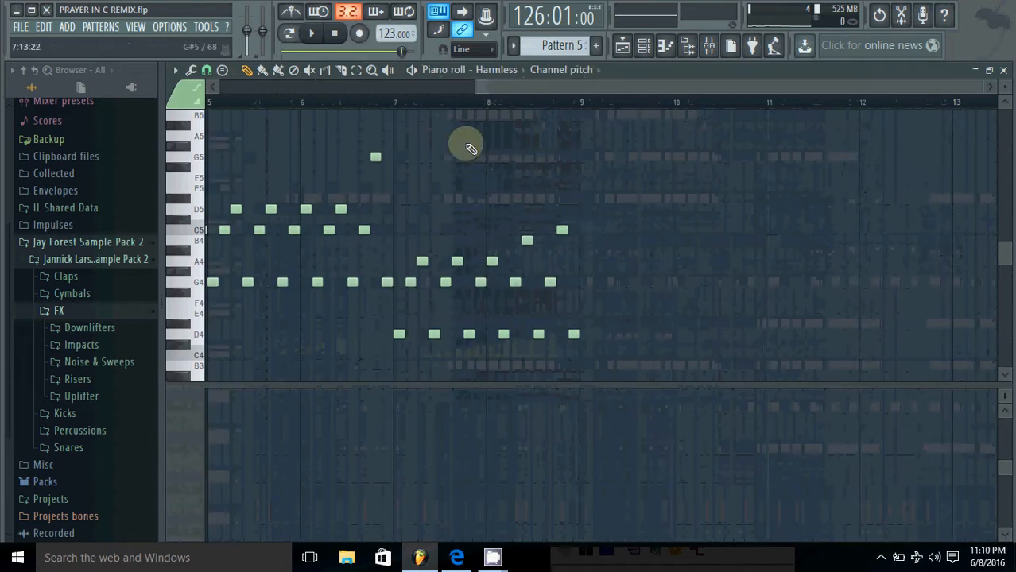
click(623, 44)
- Examine the clips from the middle drop sections through the closing vocal section, including the Love Philter automation on Track 12
scroll(427, 214, down, 3)
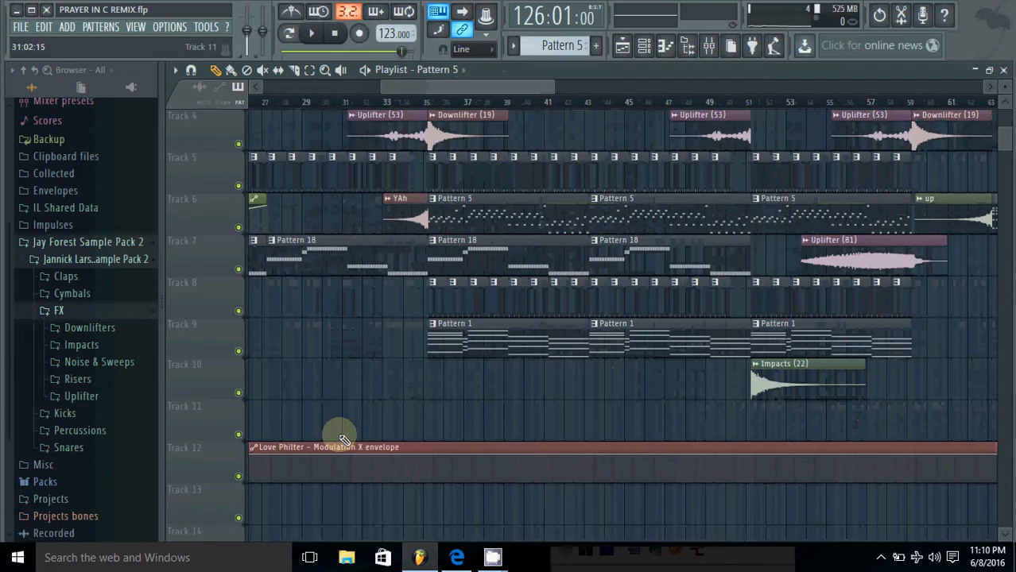
scroll(344, 440, down, 3)
drag(518, 86, 841, 150)
scroll(795, 239, up, 6)
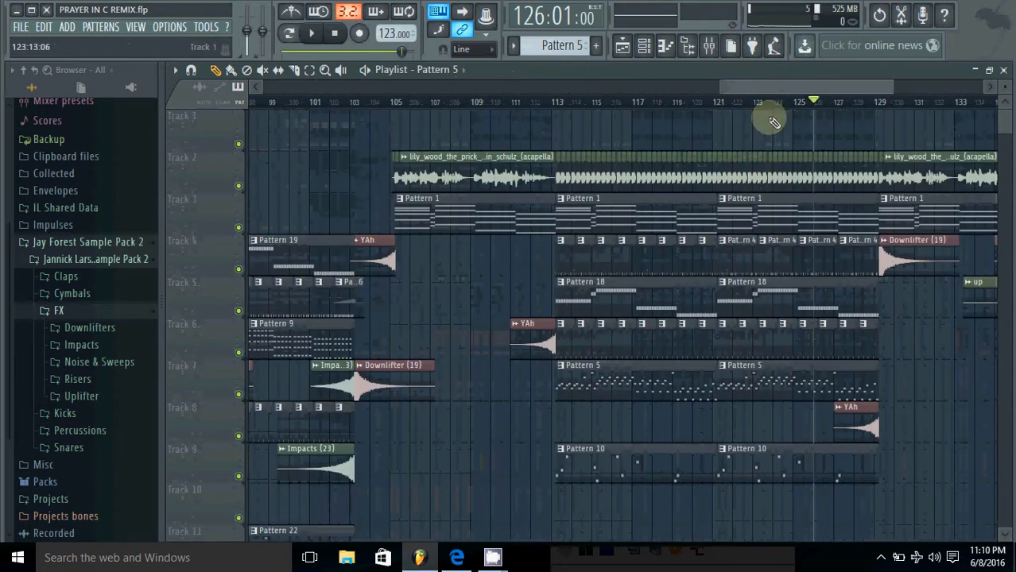
- Show the arrangement from bar 1 to about bar 61 at once and reset the song position to the start
drag(768, 90, 256, 86)
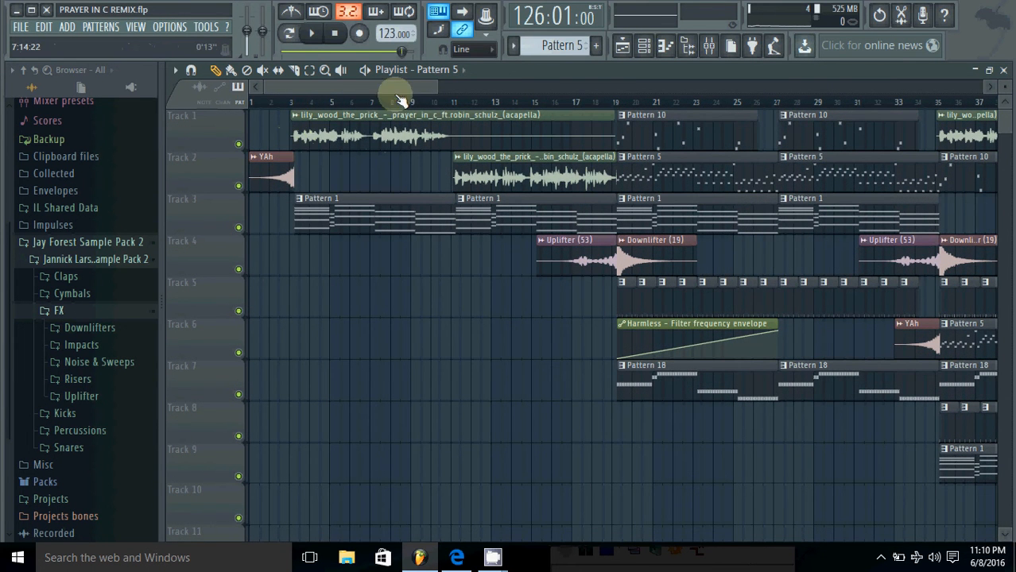
drag(436, 87, 556, 94)
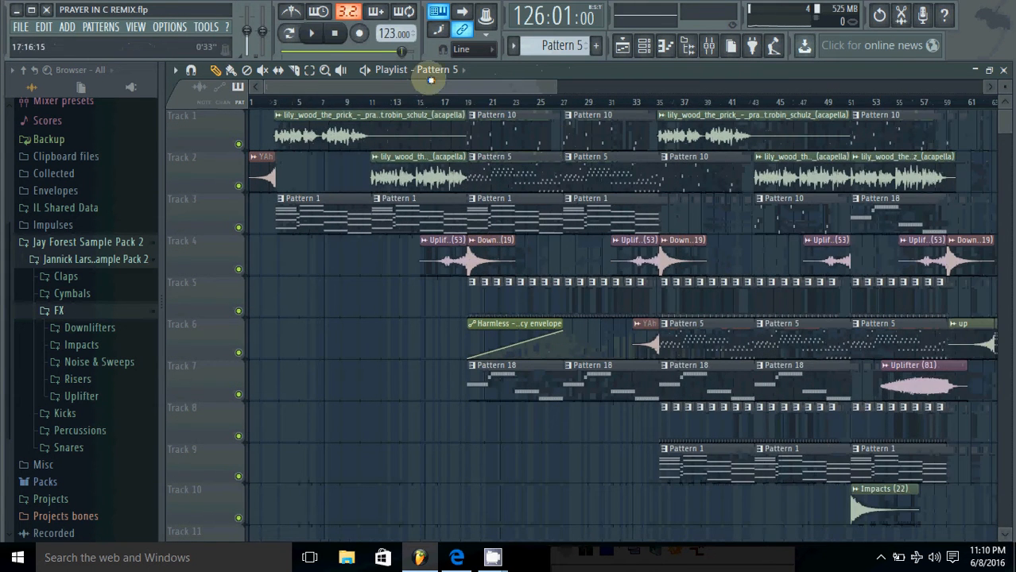
click(334, 39)
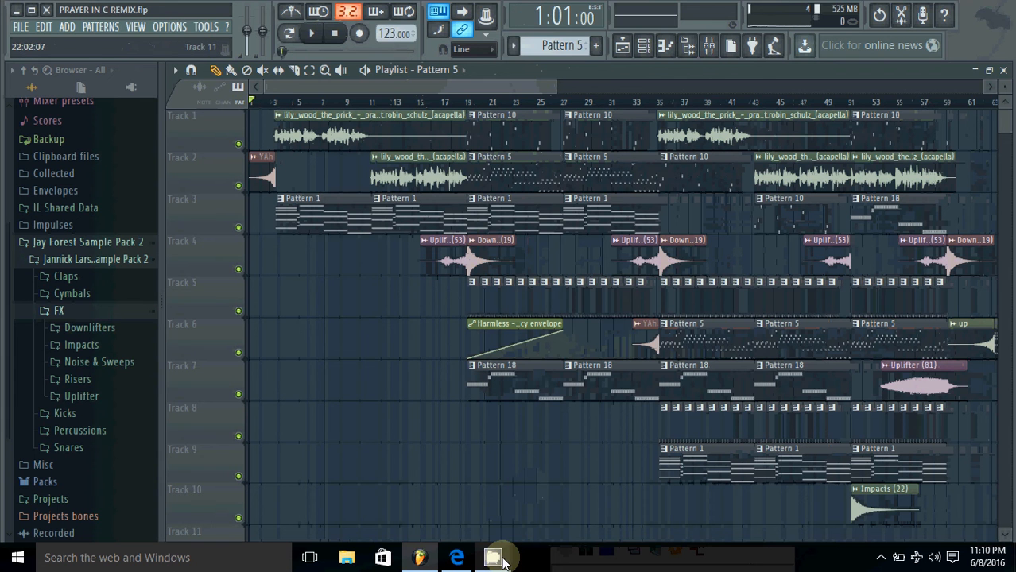
mouse_move(502, 561)
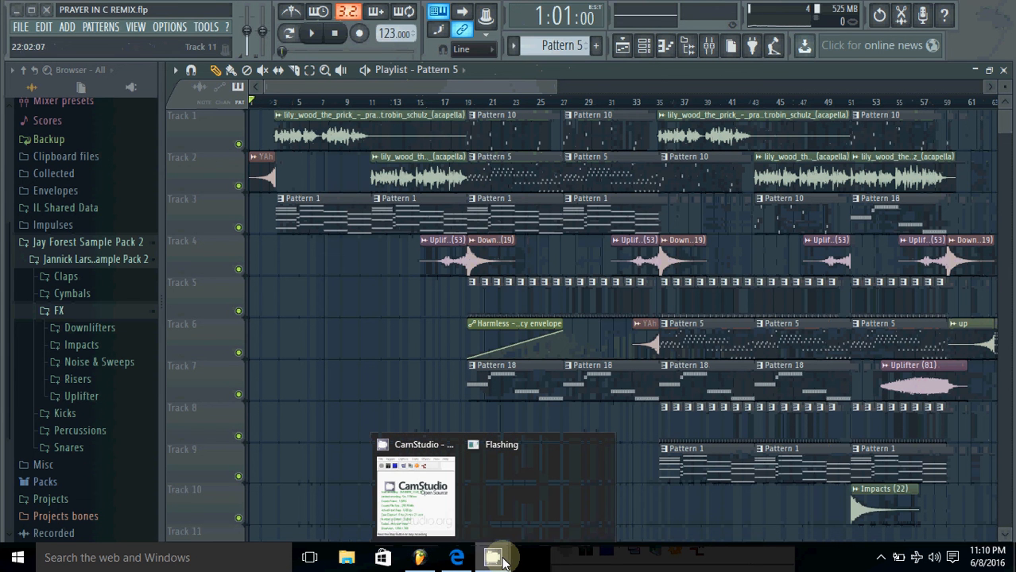
click(429, 477)
drag(679, 509, 575, 204)
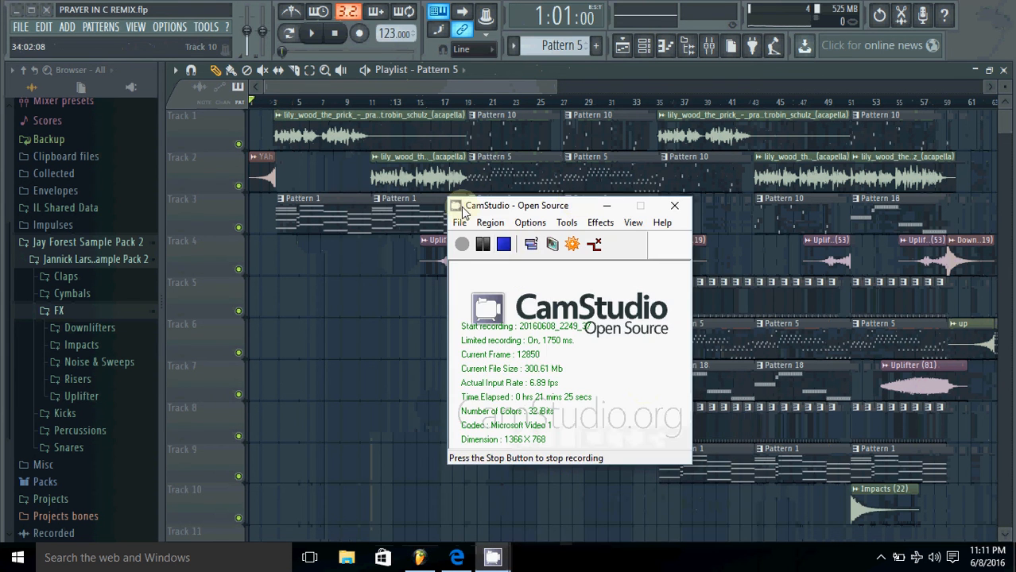